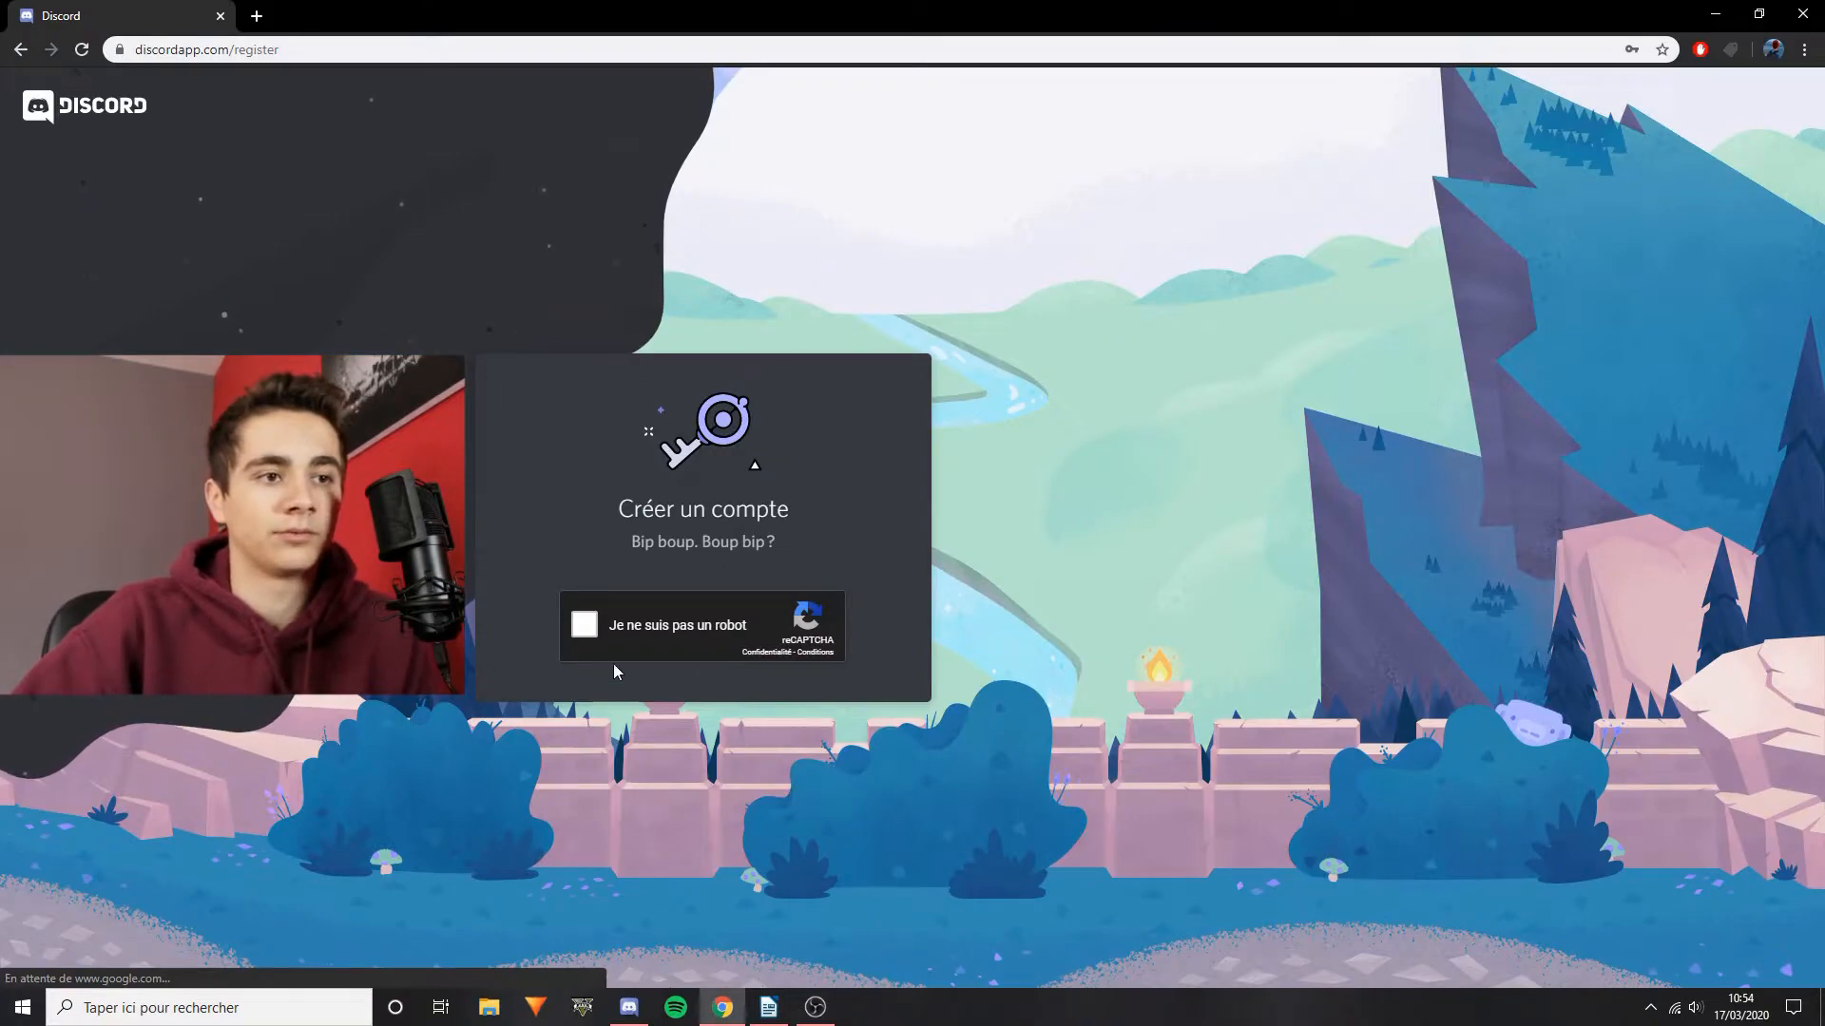
Step: Complete the "Je ne suis pas un robot" check to finish the account registration and skip the welcome introduction
click(586, 627)
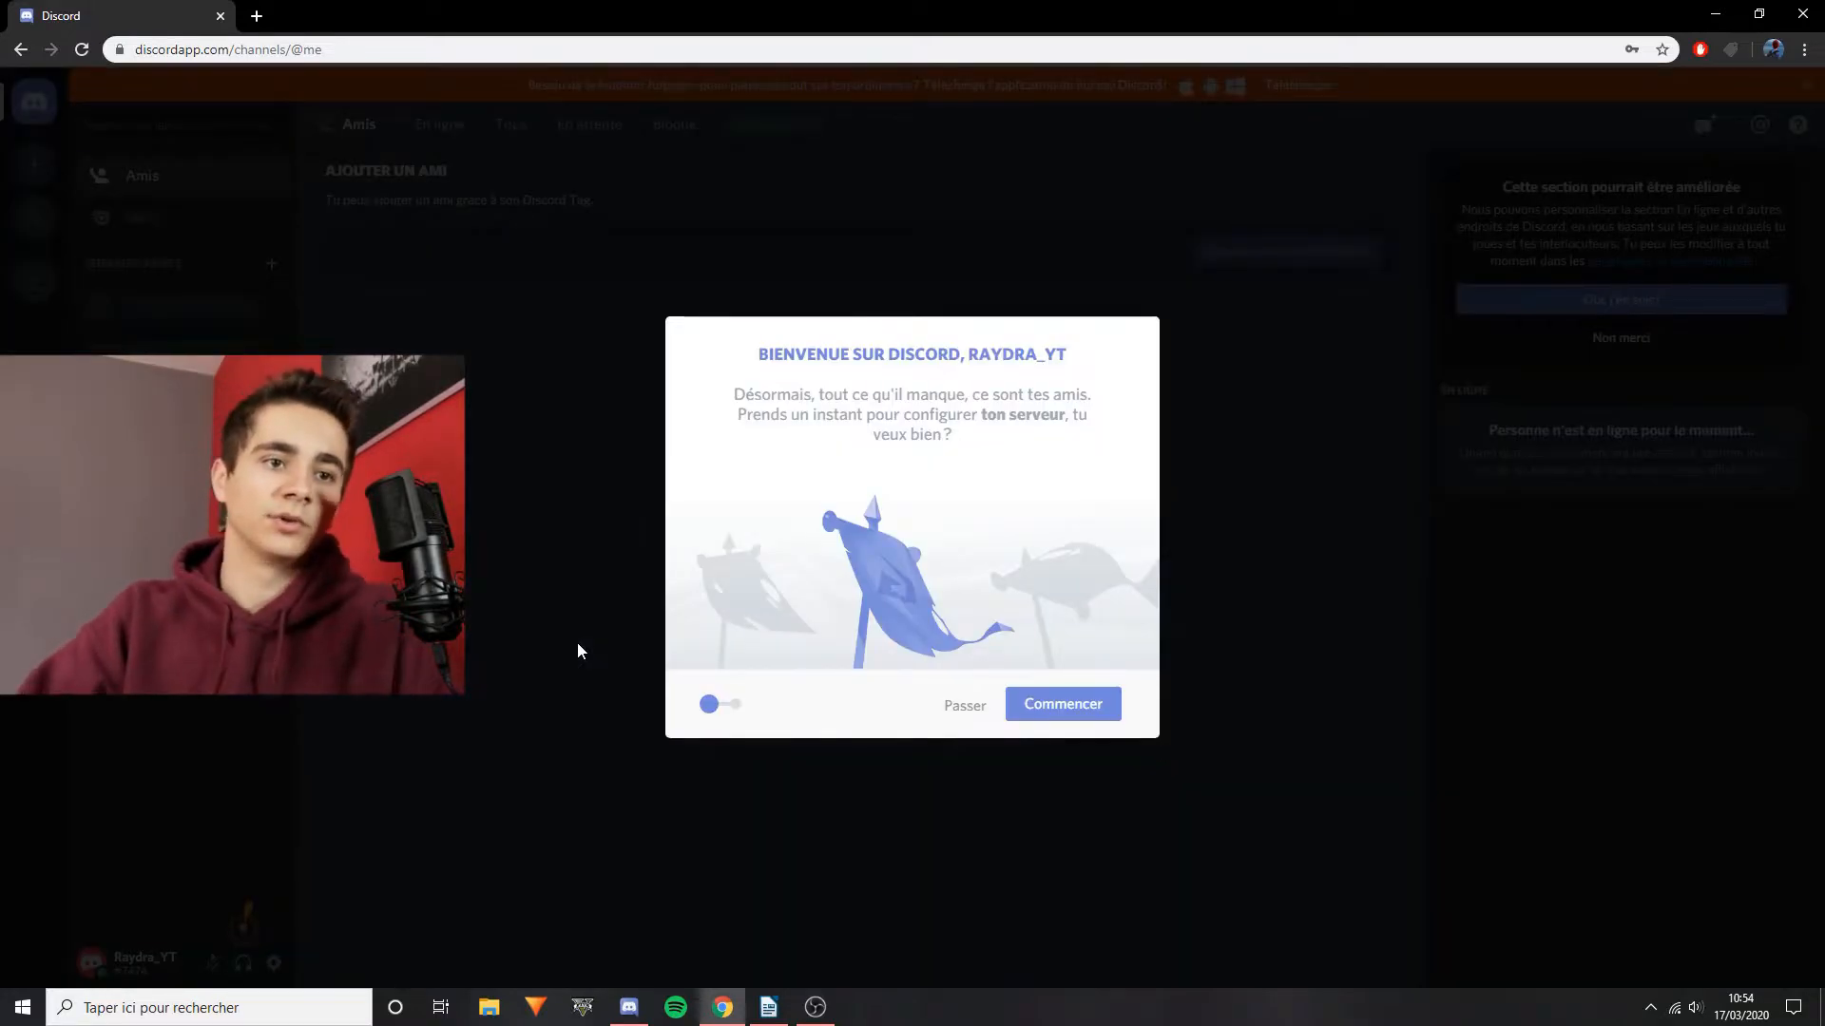
click(965, 707)
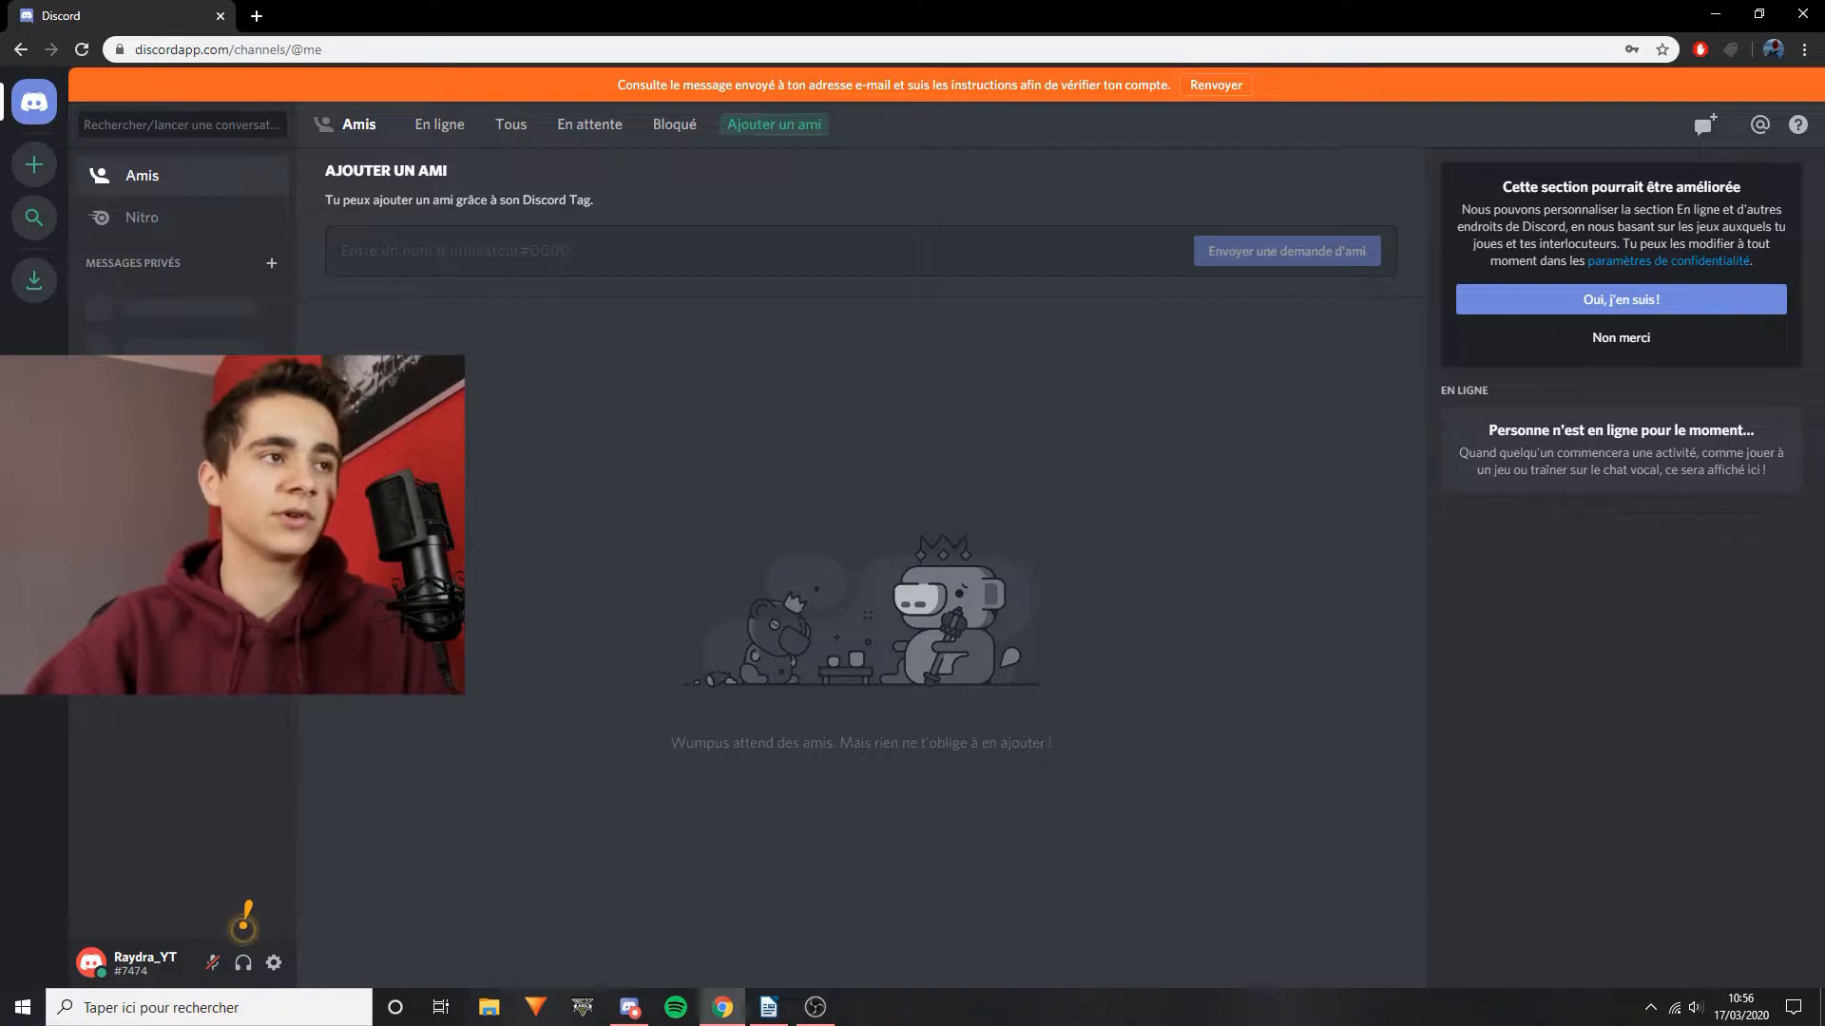
Step: Join the Raydra Community server from the web account using an invite link copied from that server in the Discord desktop app
click(35, 173)
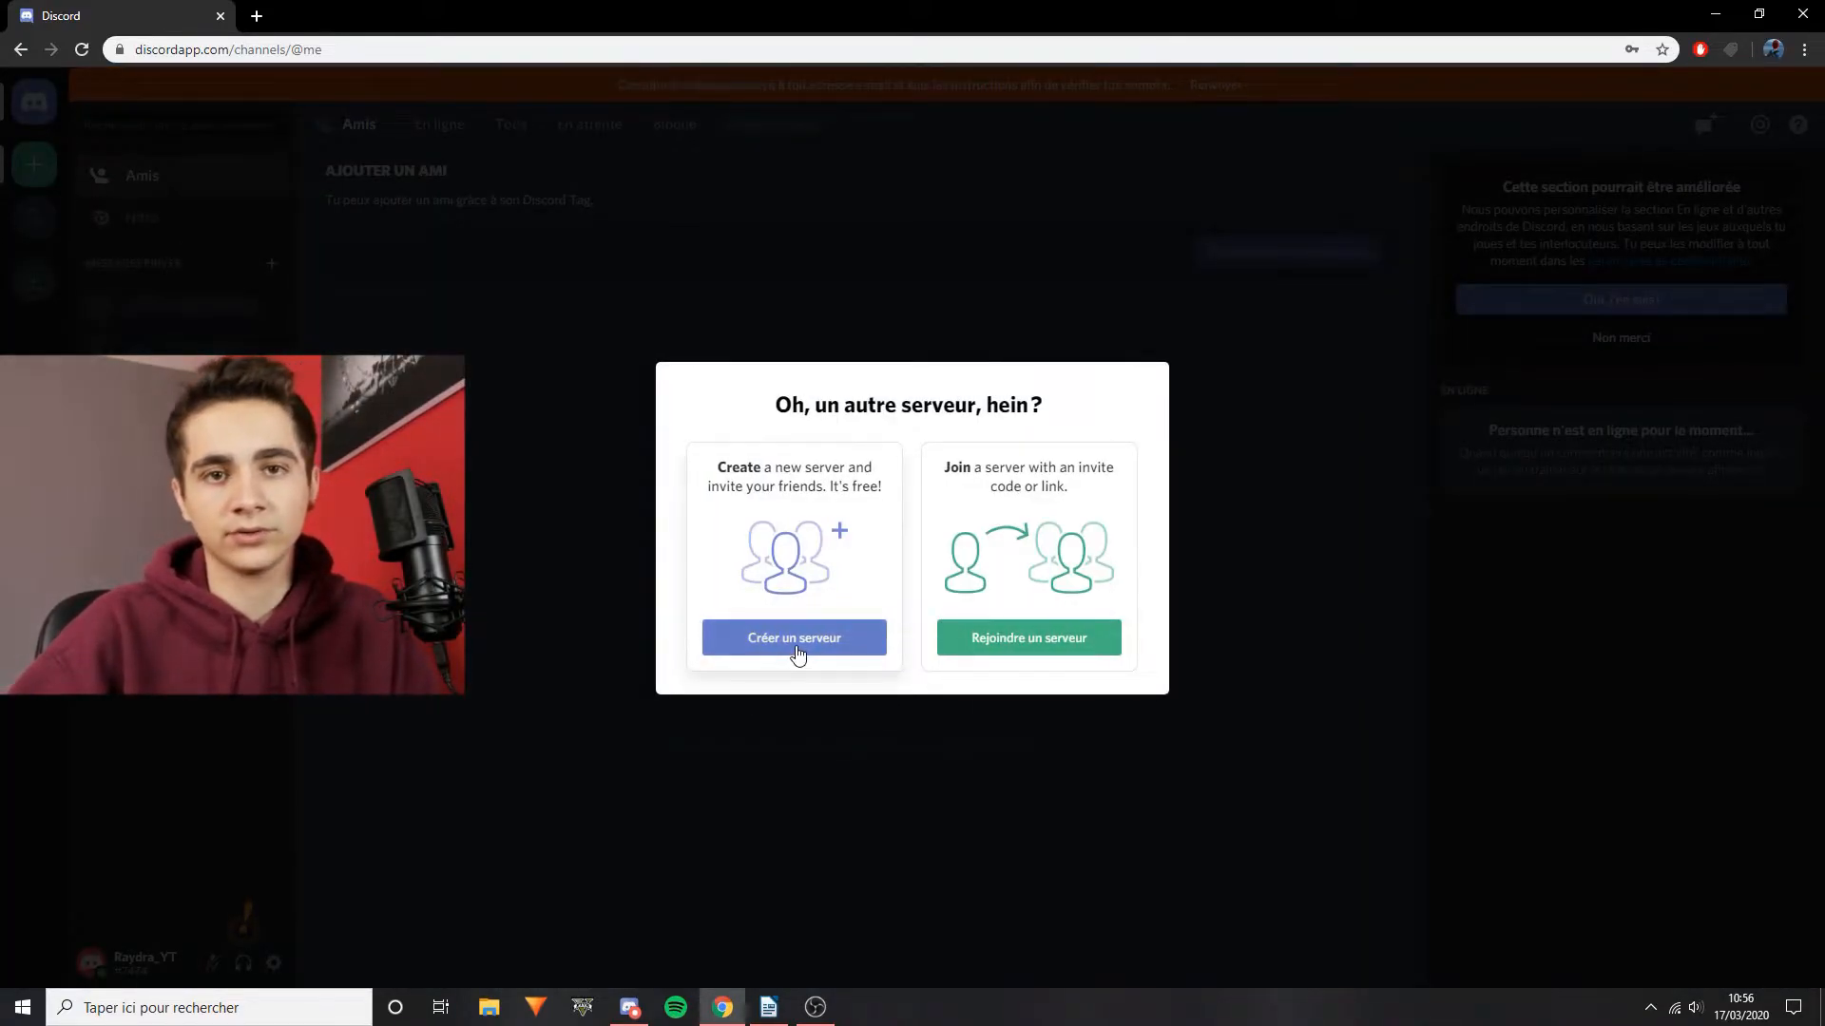
click(1058, 635)
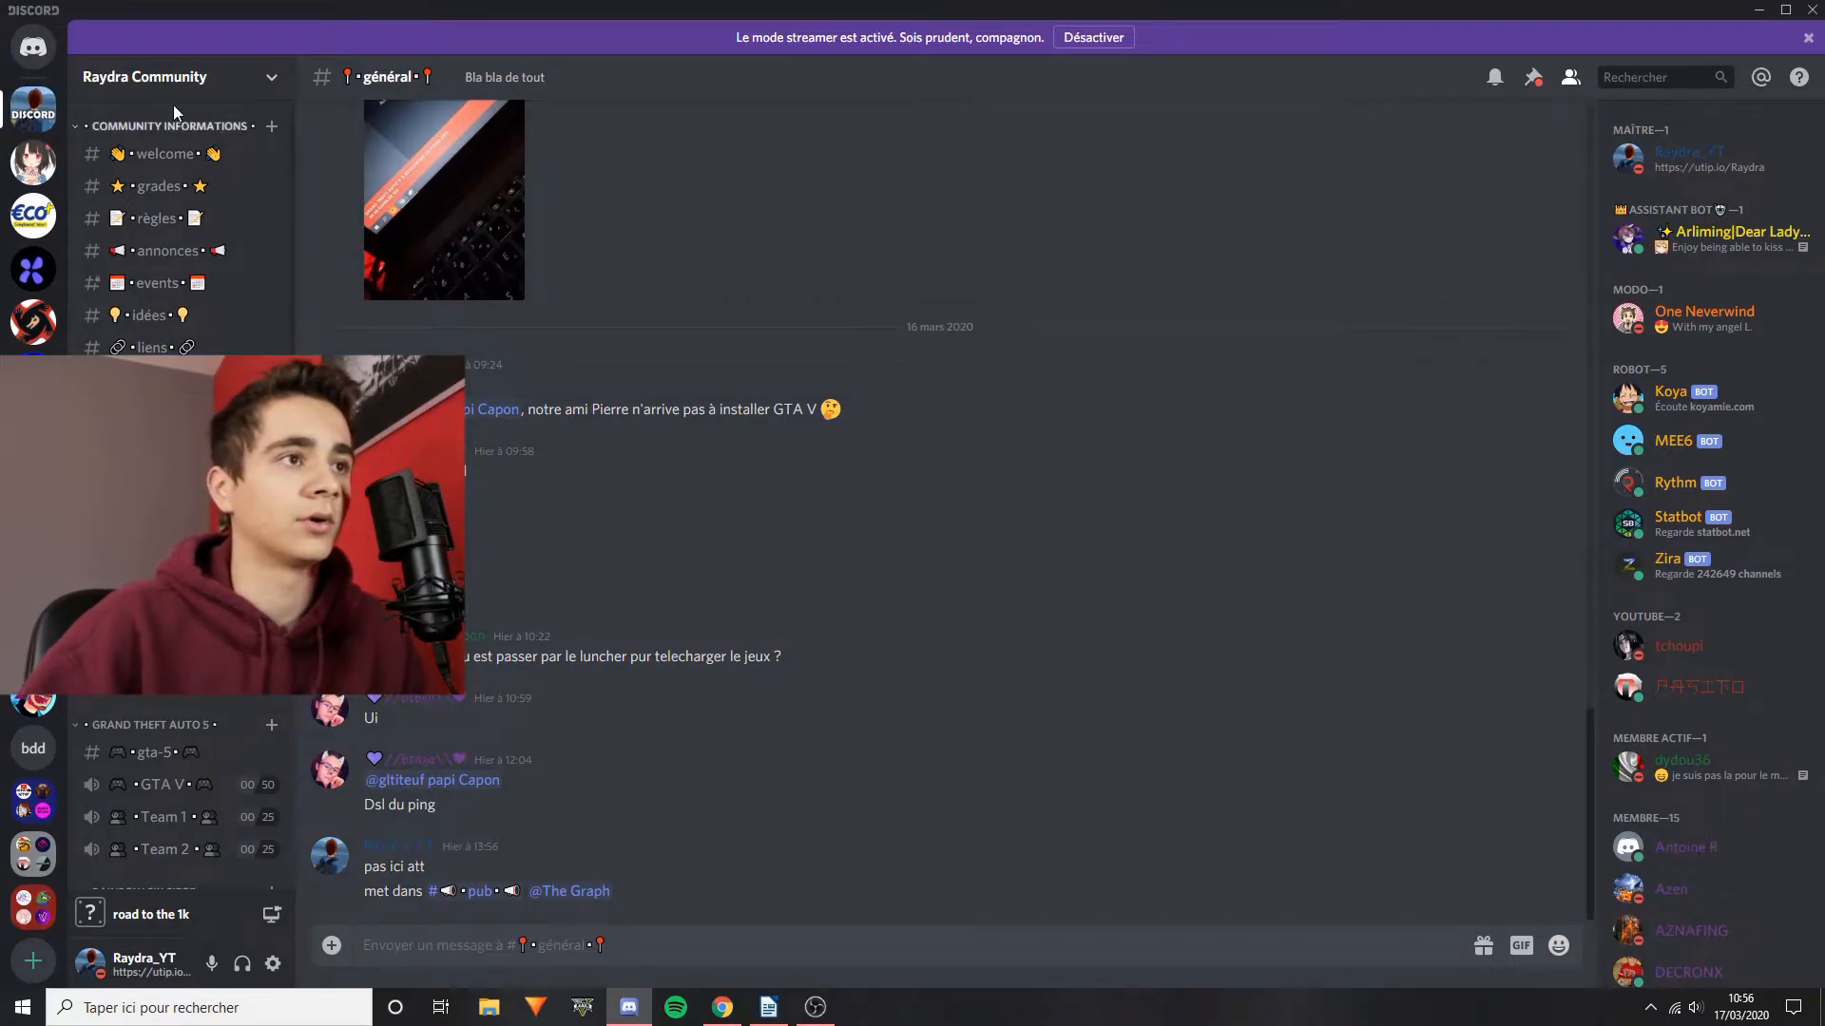
click(124, 74)
click(158, 175)
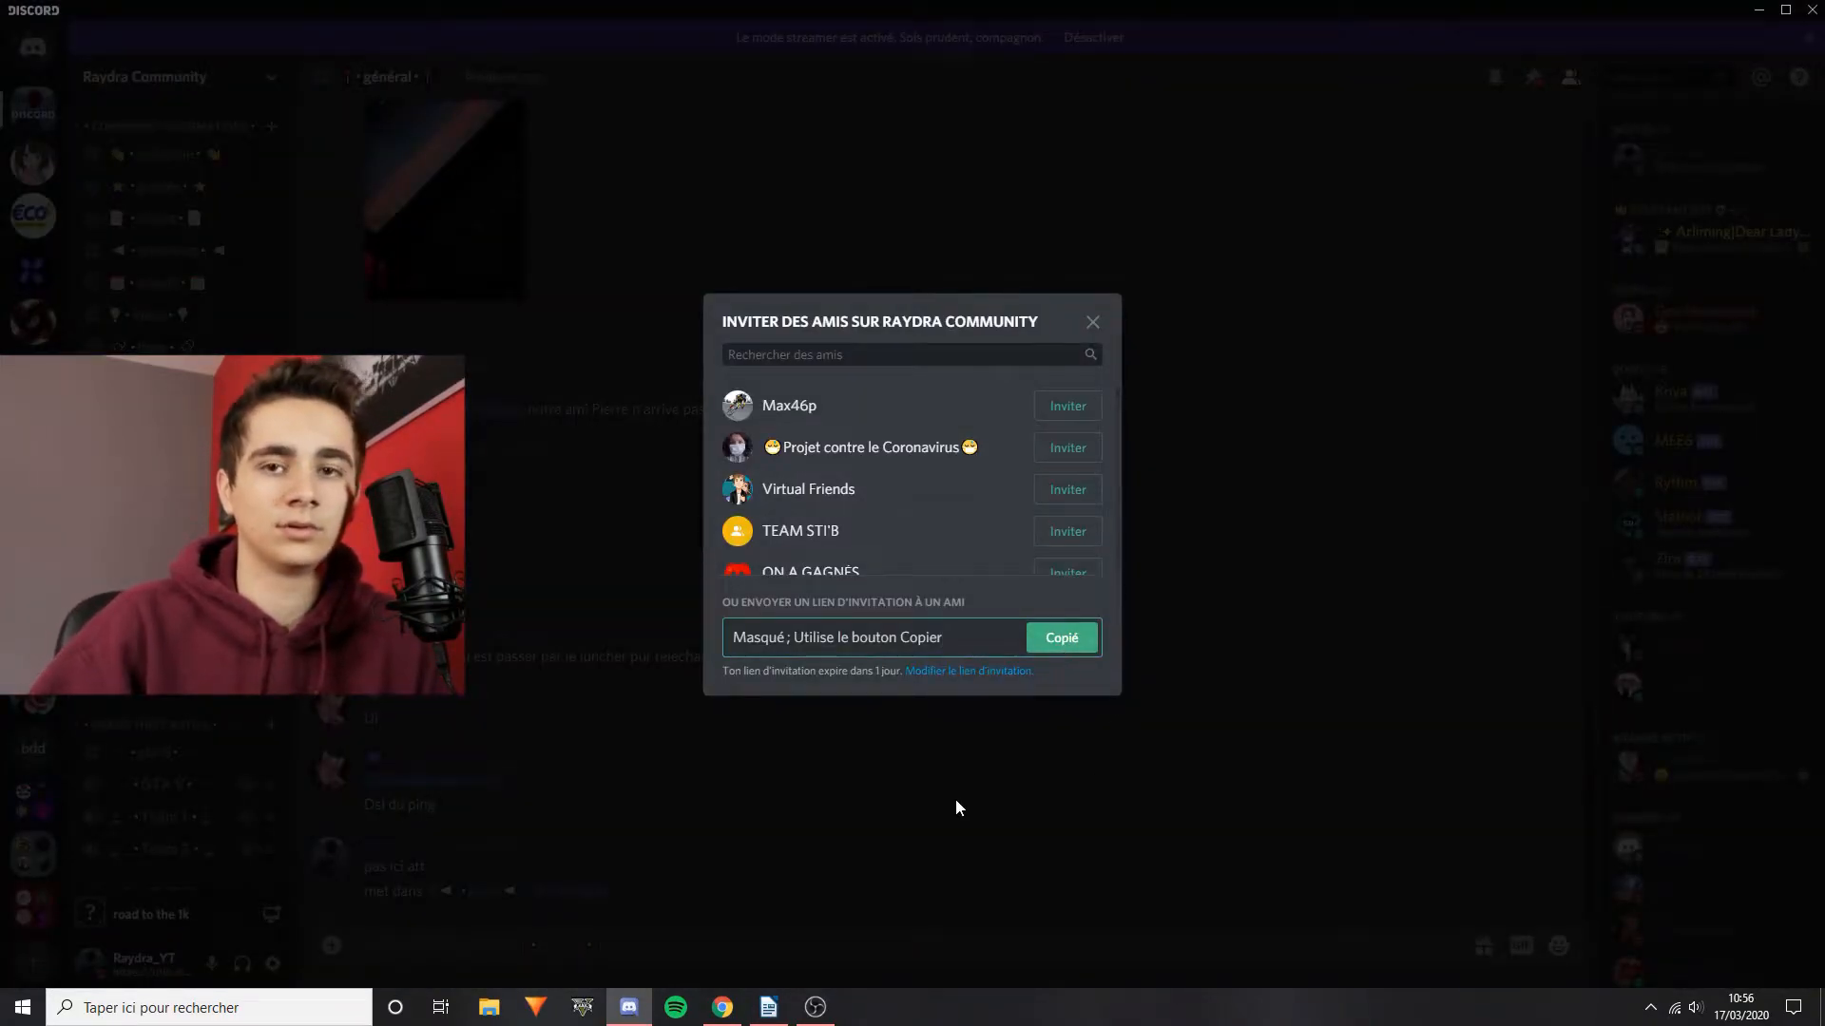
click(955, 807)
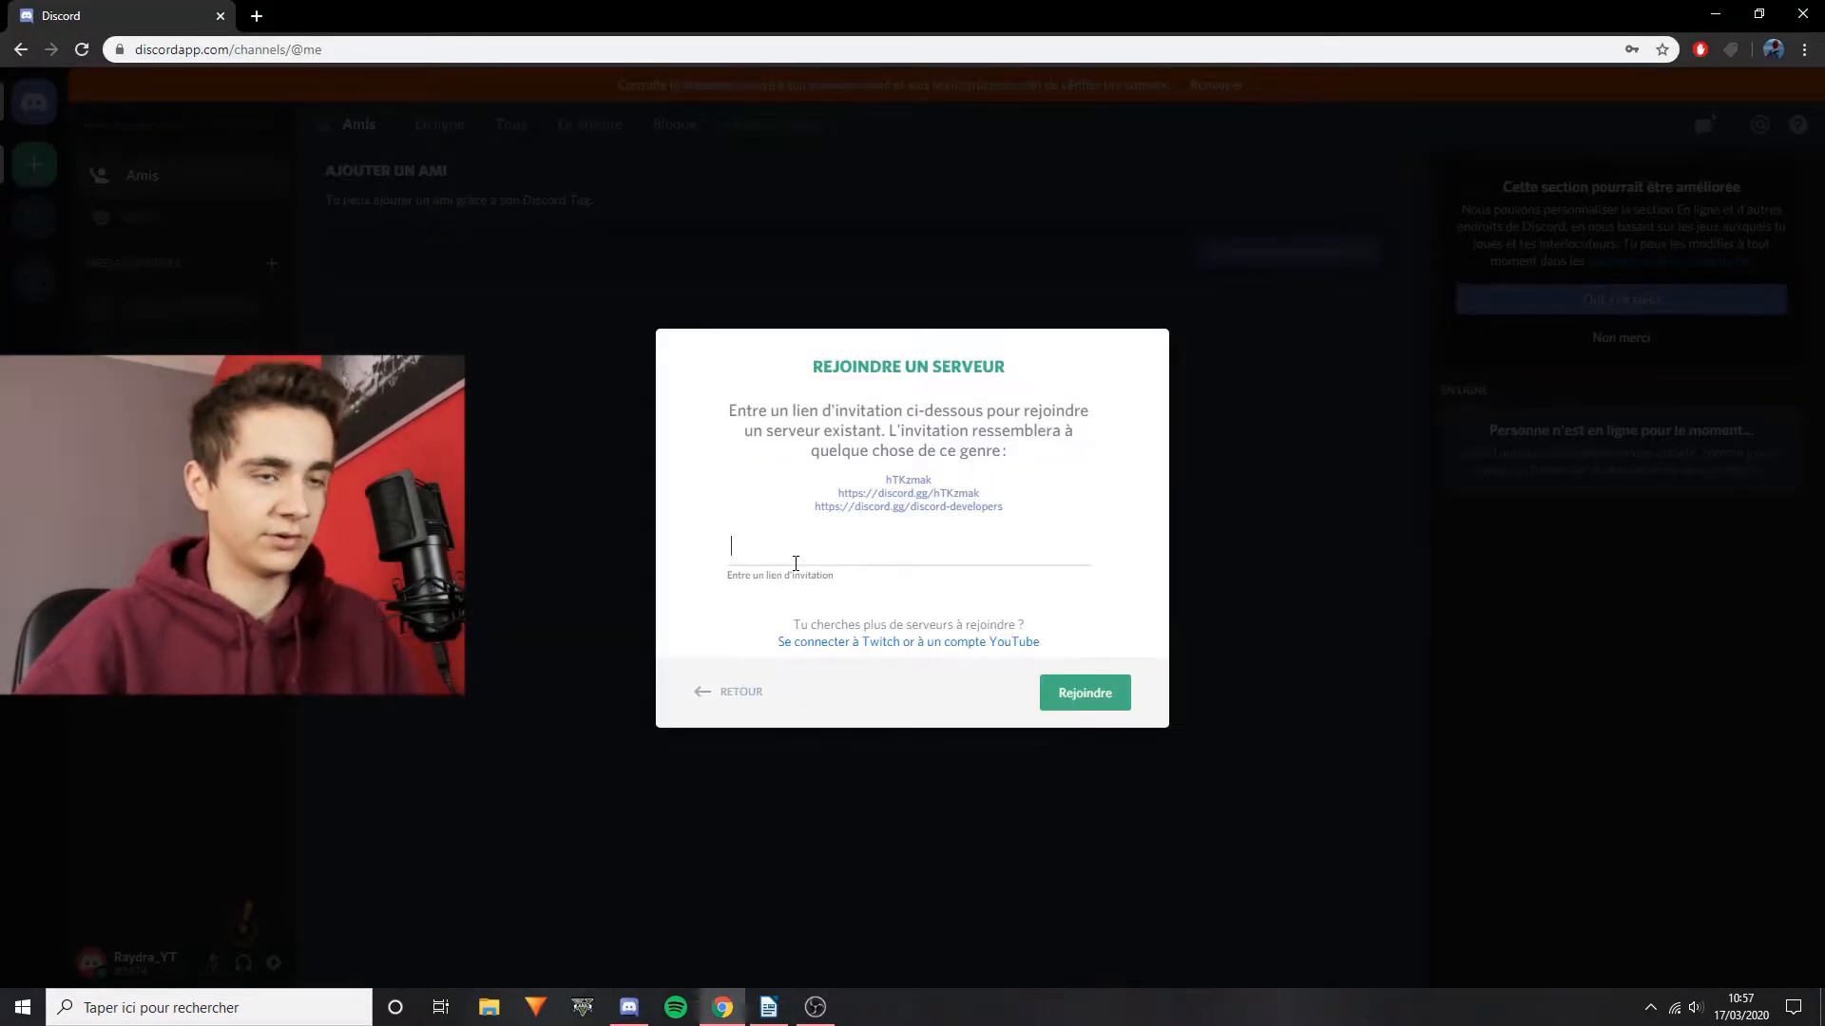
text(https://discord.gg/MF3zH4)
click(1109, 694)
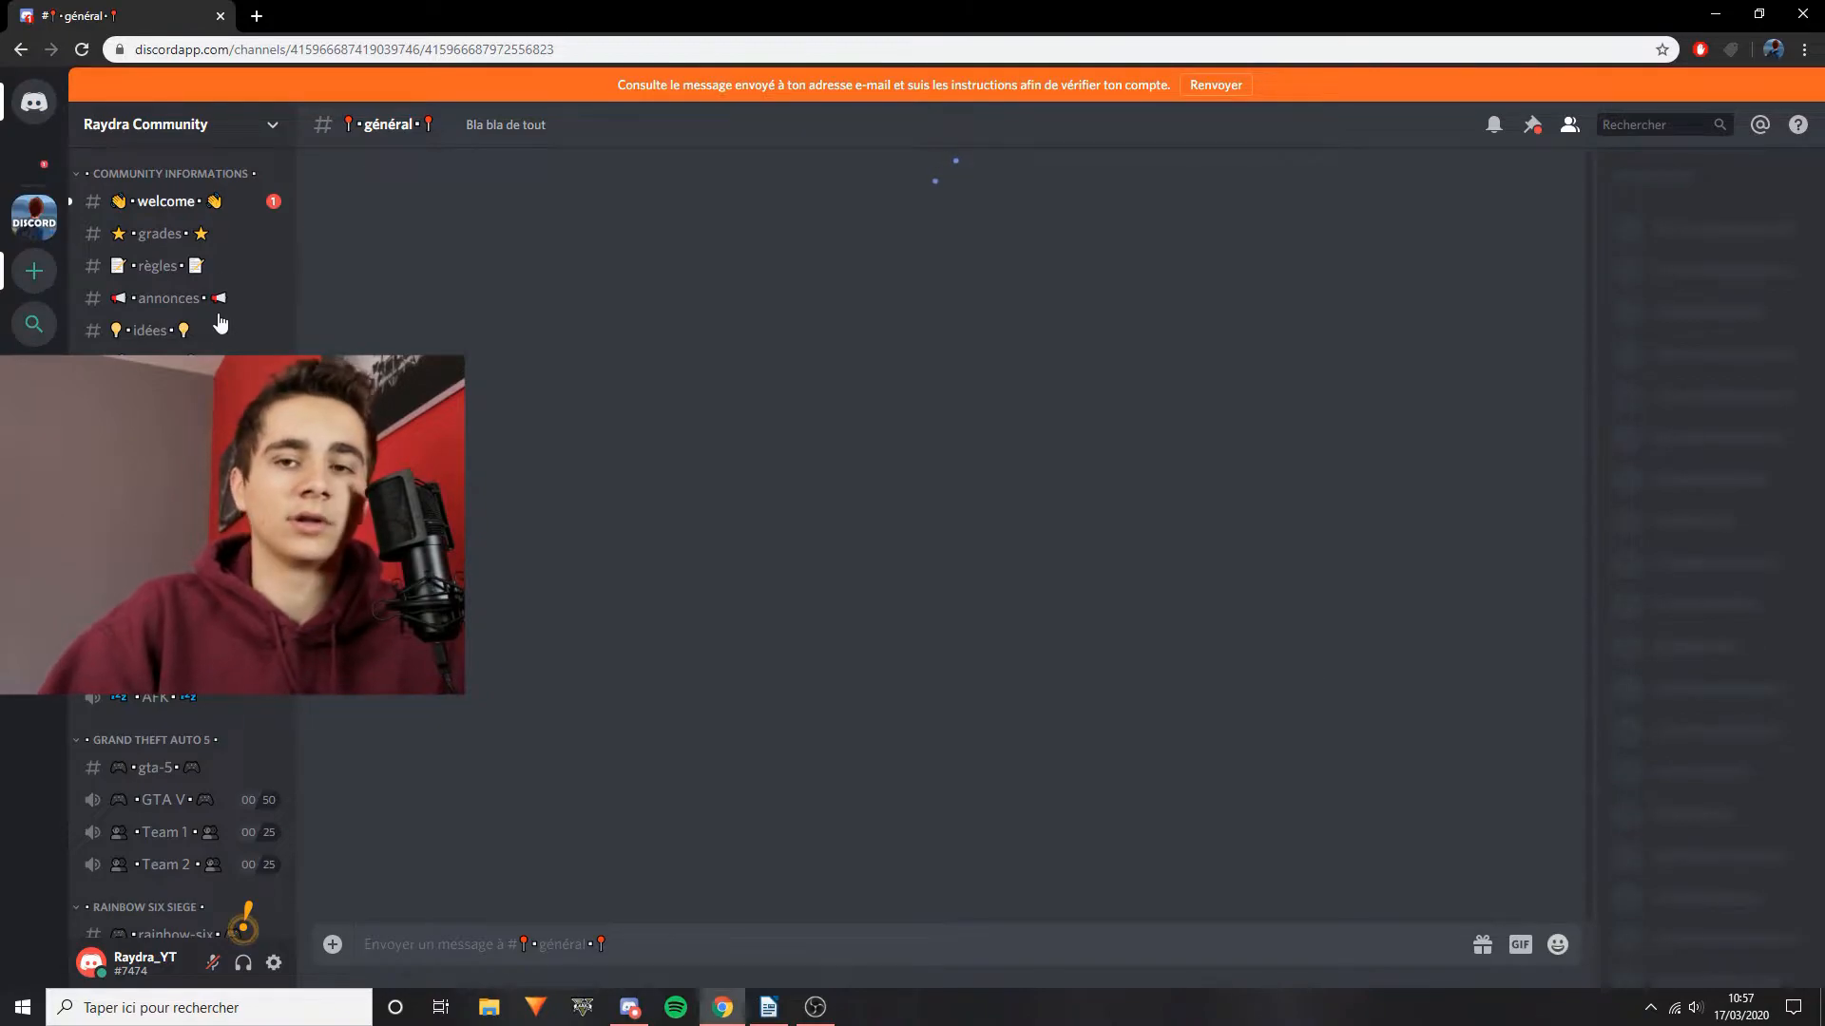
Step: Look through the welcome channel, the server's channel list and the grades channel
click(155, 205)
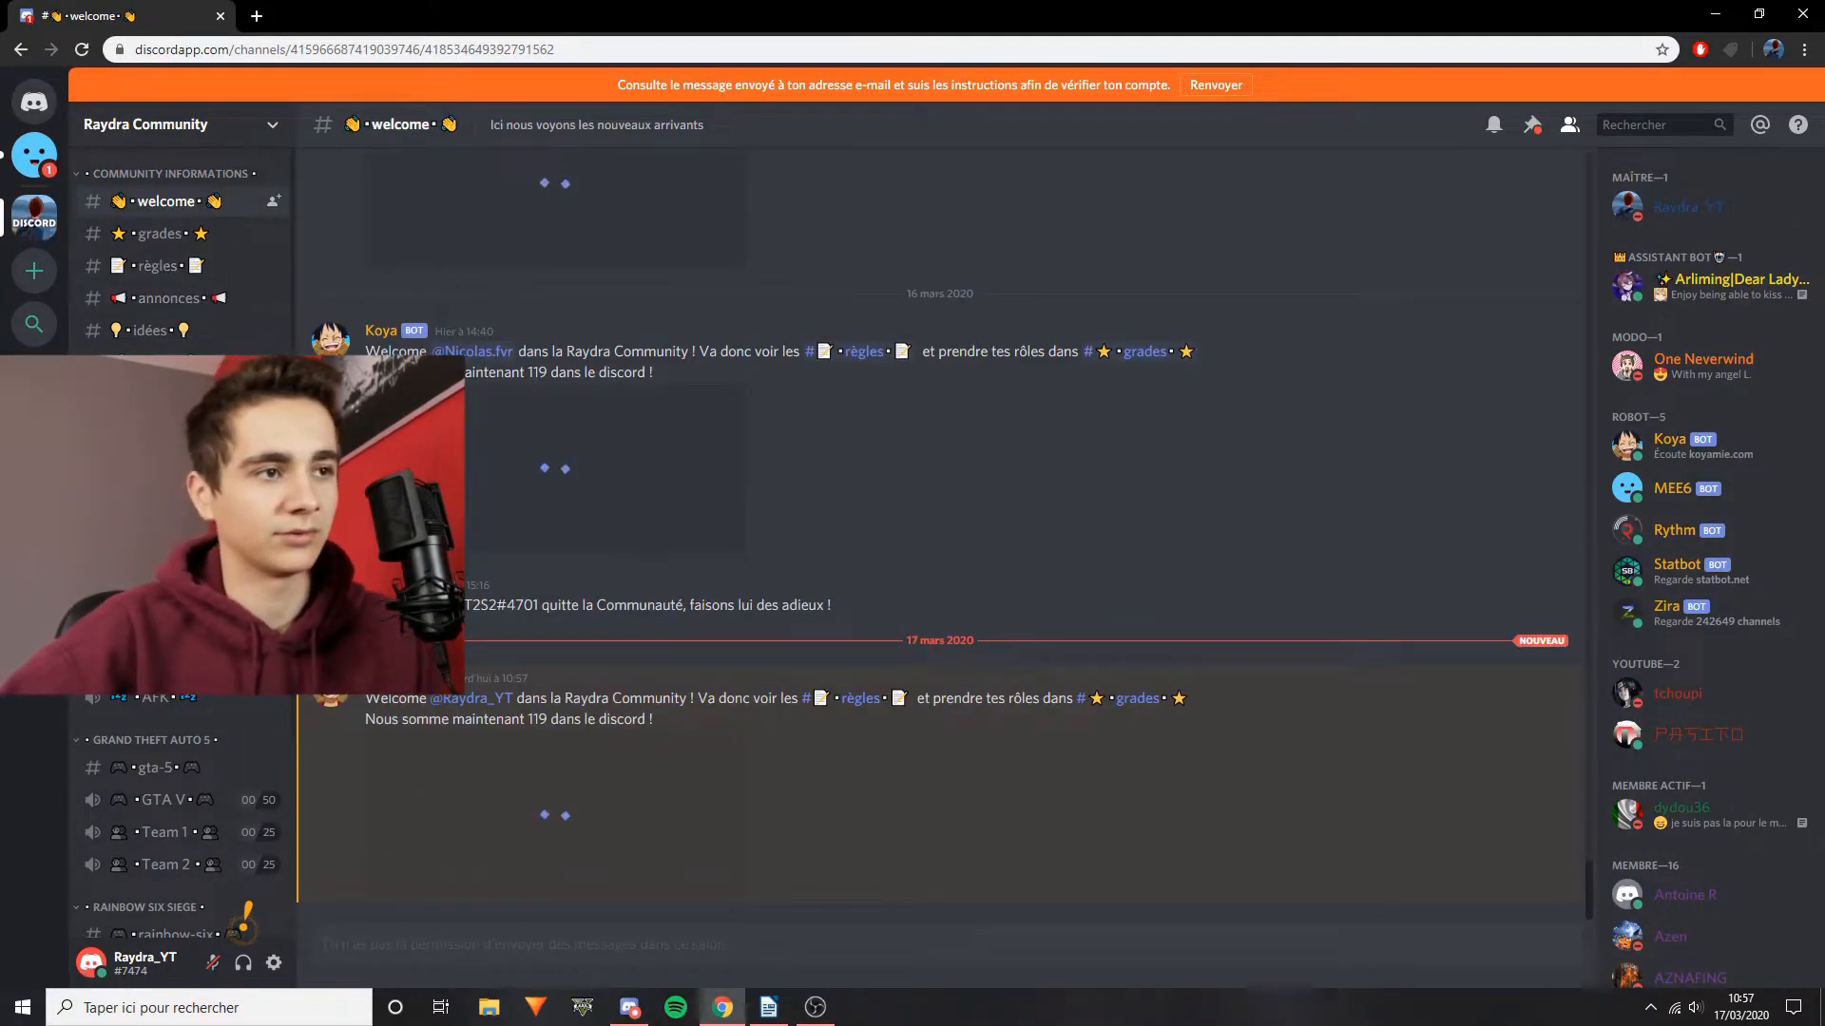
scroll(245, 918, down, 3)
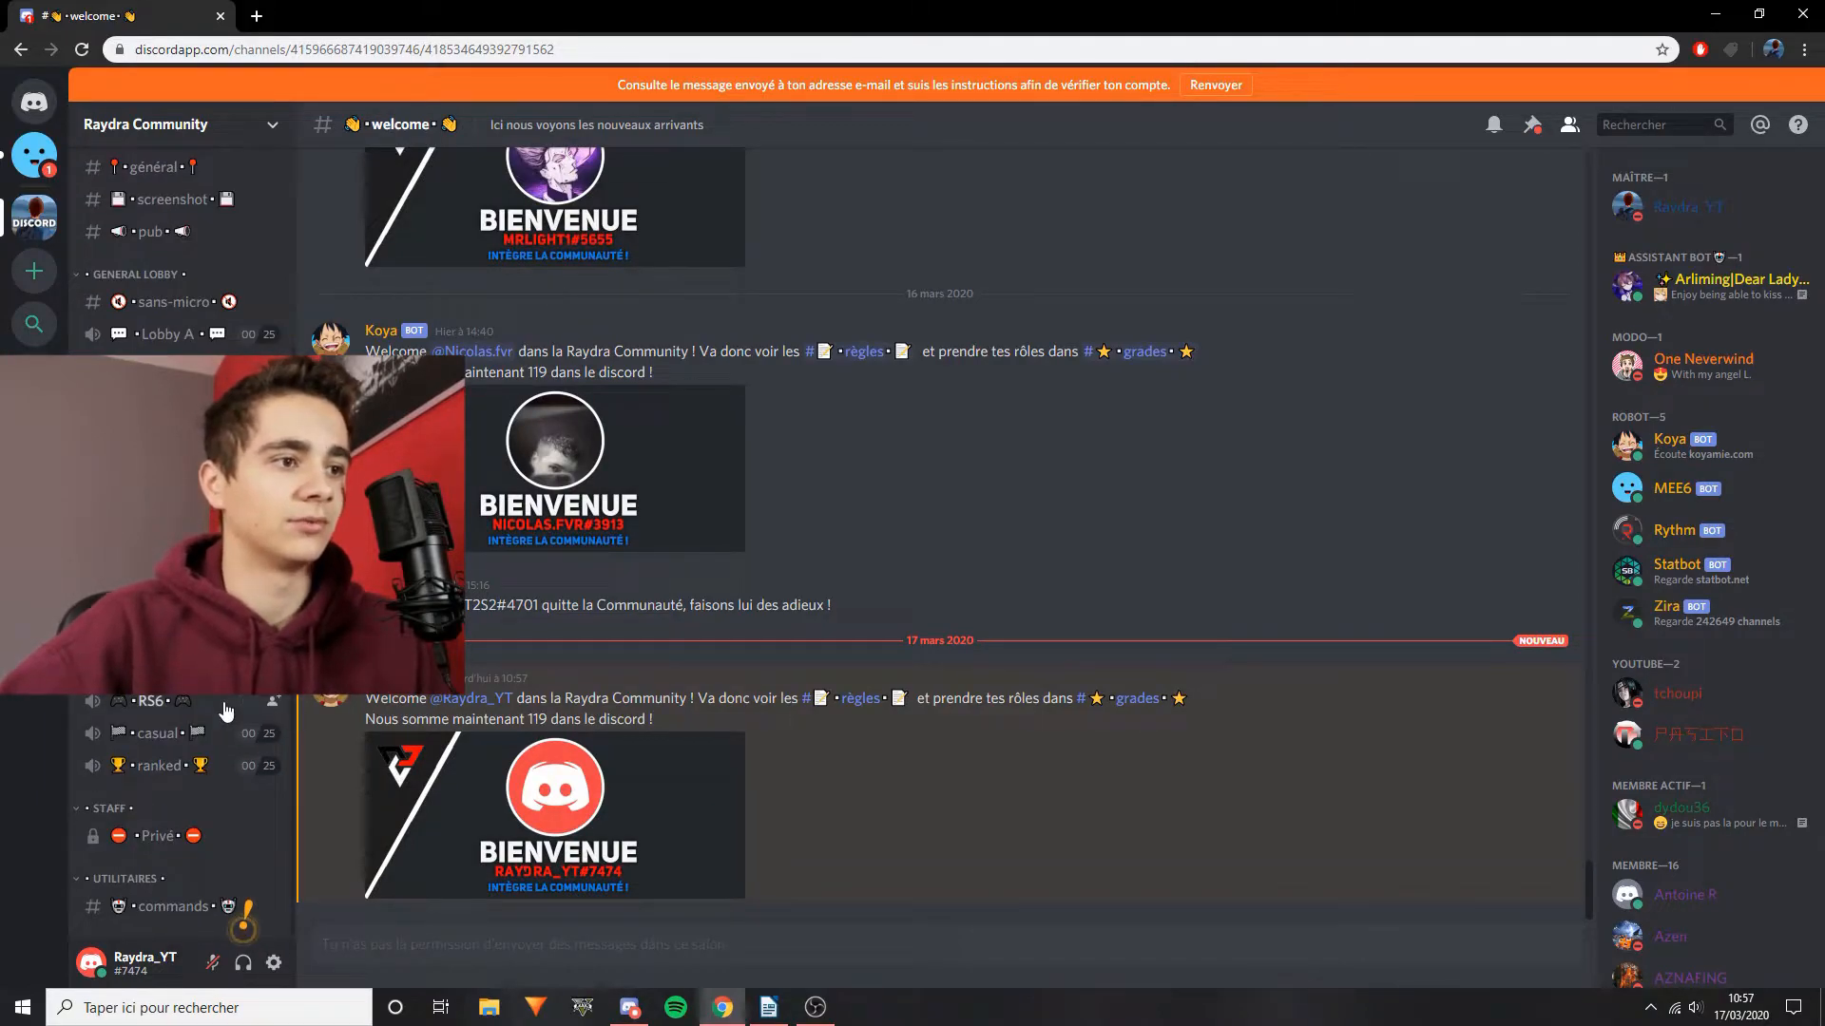
scroll(244, 920, up, 3)
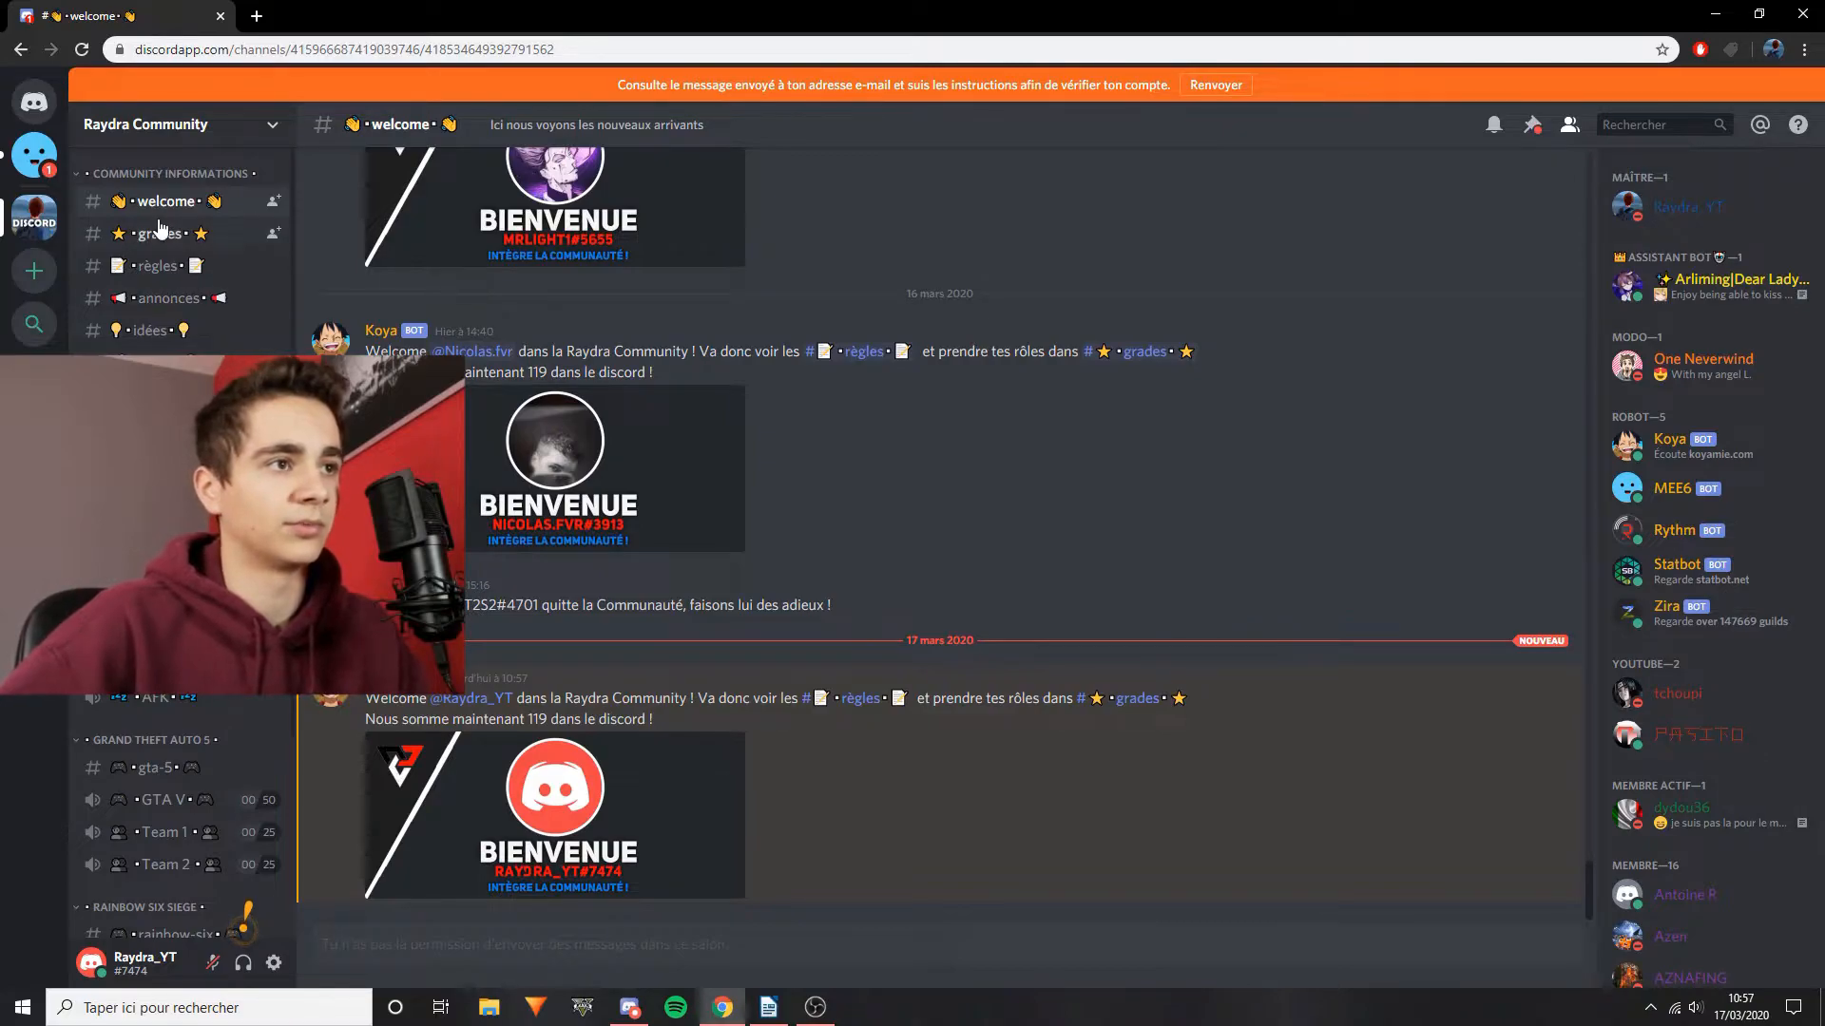
click(161, 231)
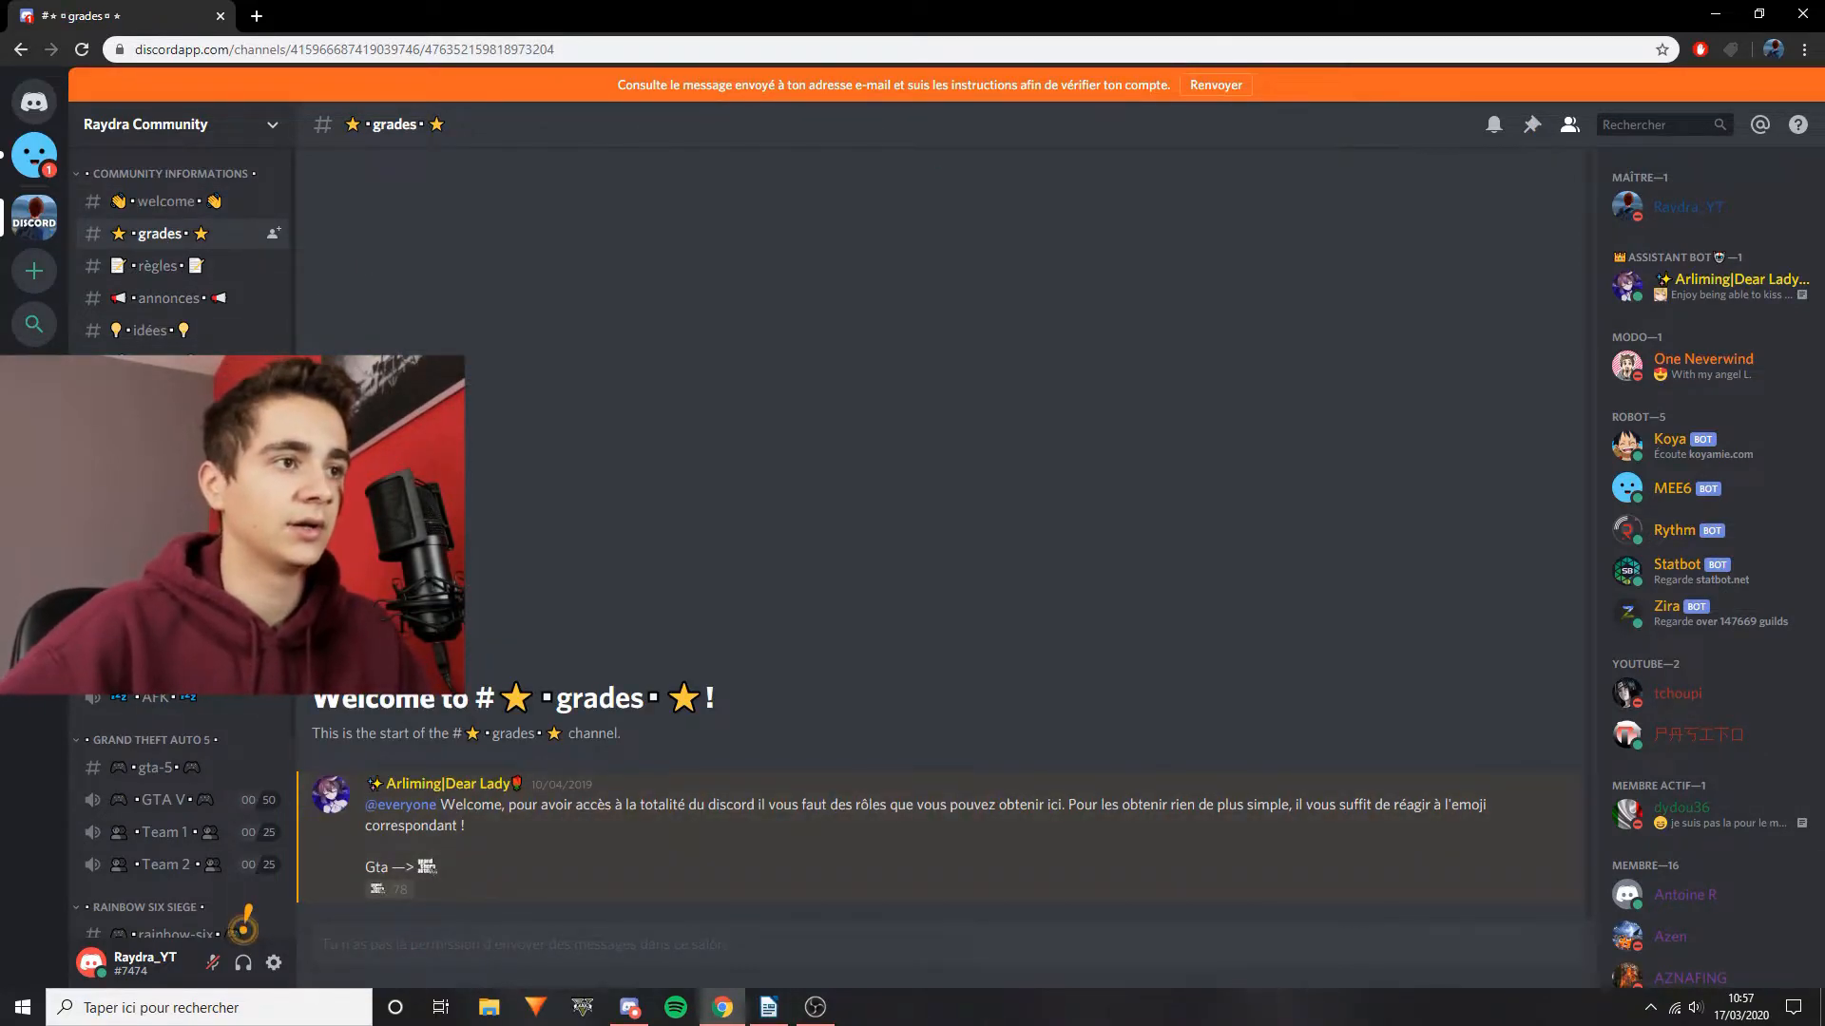
Step: Send the message "Hello" in the général text channel
click(159, 435)
key(Caps_Lock)
text(H)
key(Caps_Lock)
text(ello)
key(Return)
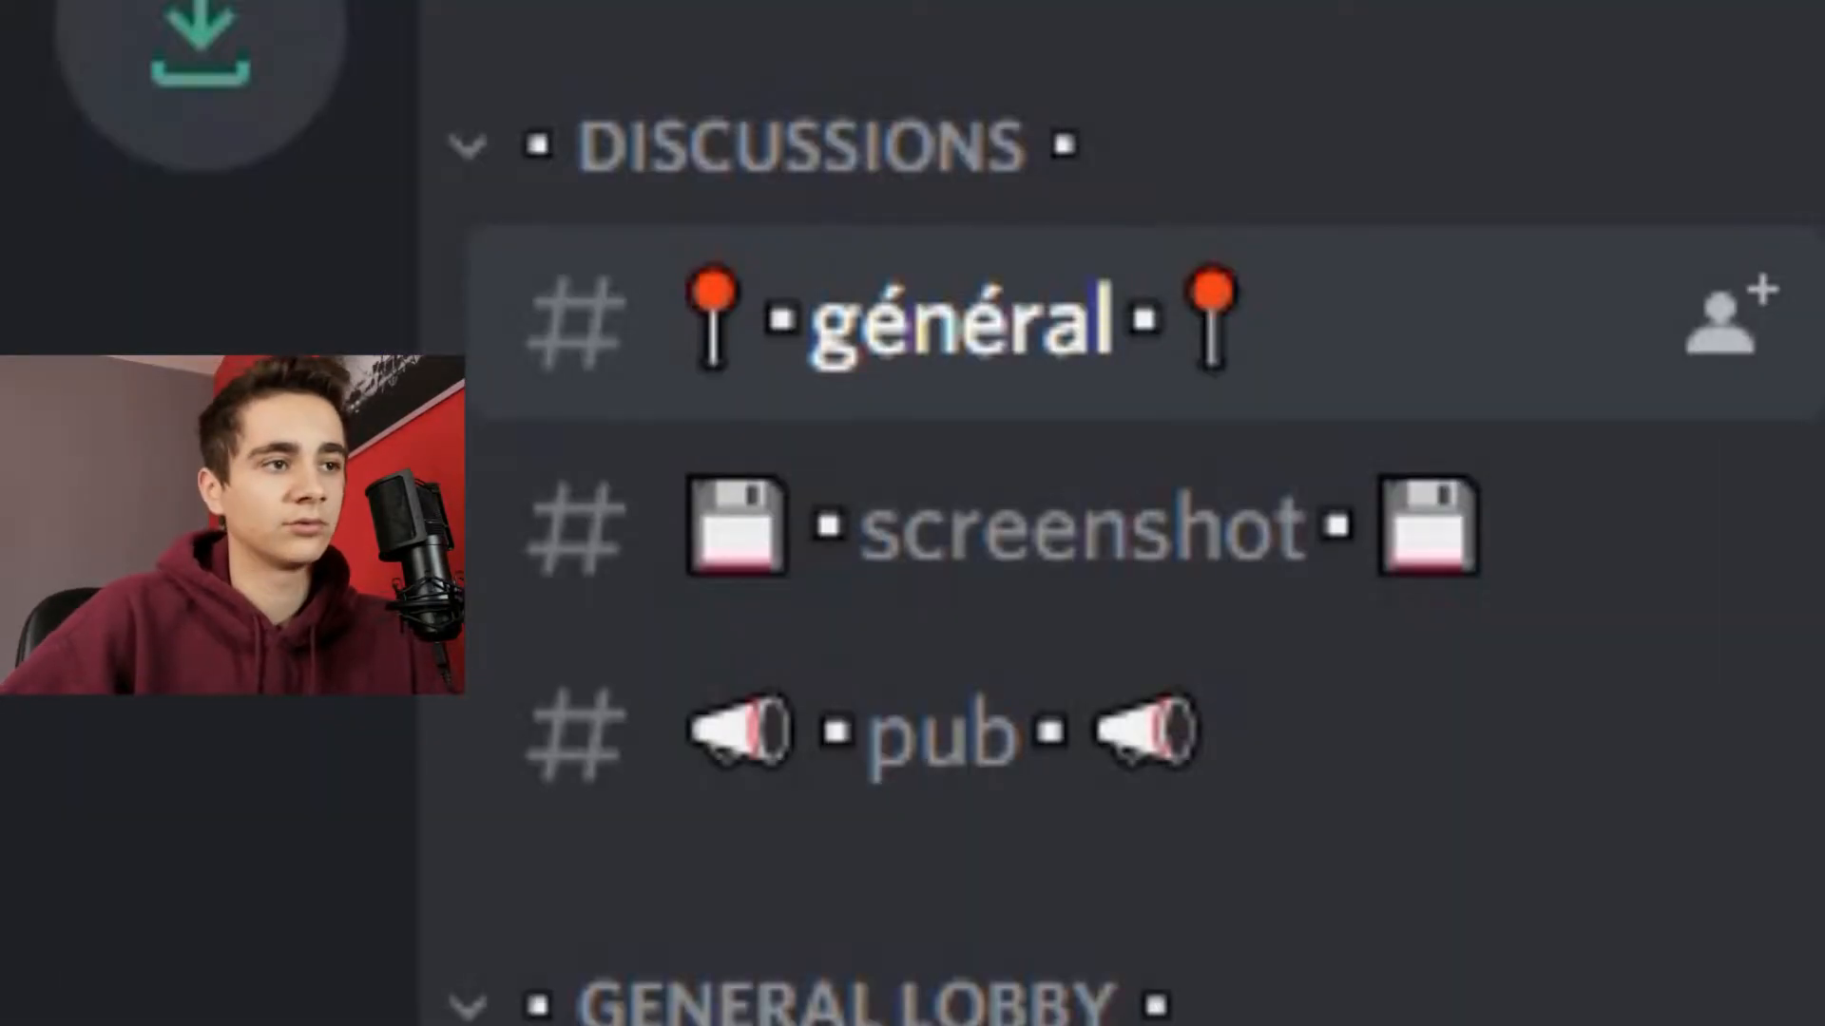
Step: View the screenshot and pub text channels under Discussions and return to général
click(1083, 551)
click(965, 736)
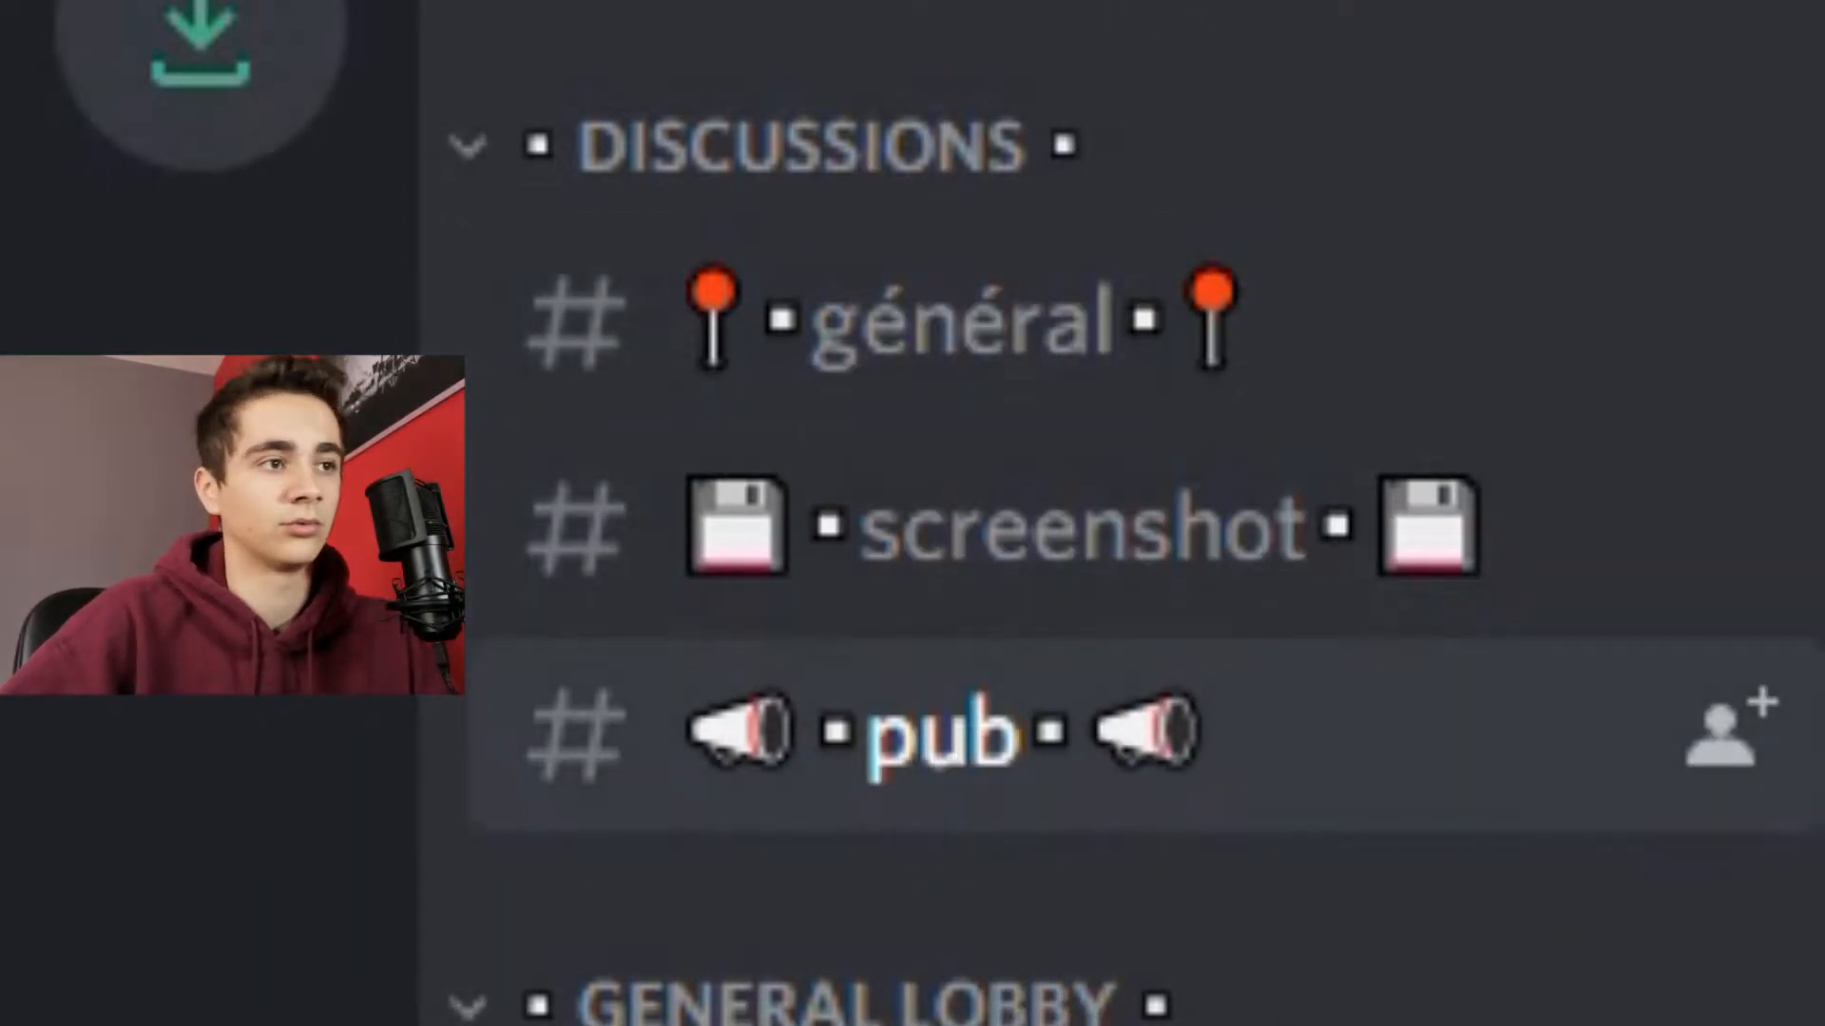
click(1173, 285)
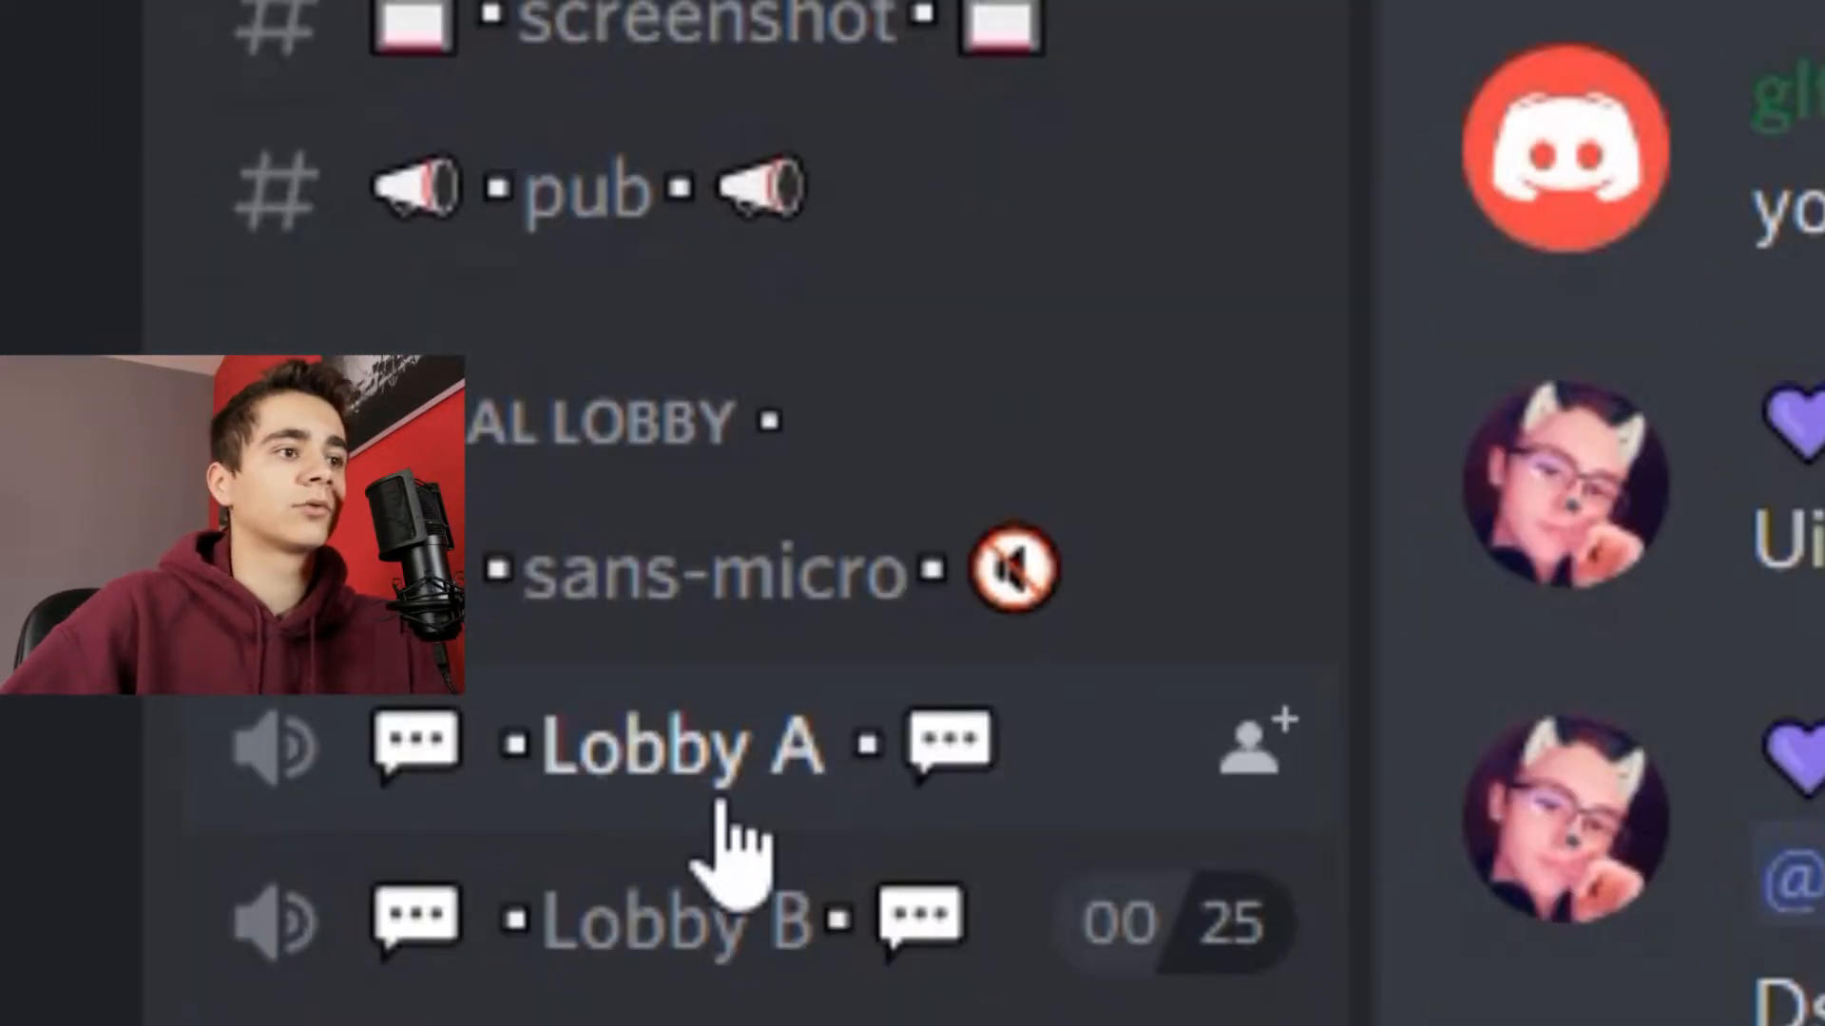
Step: Join the Lobby A voice channel and unmute the microphone
click(715, 798)
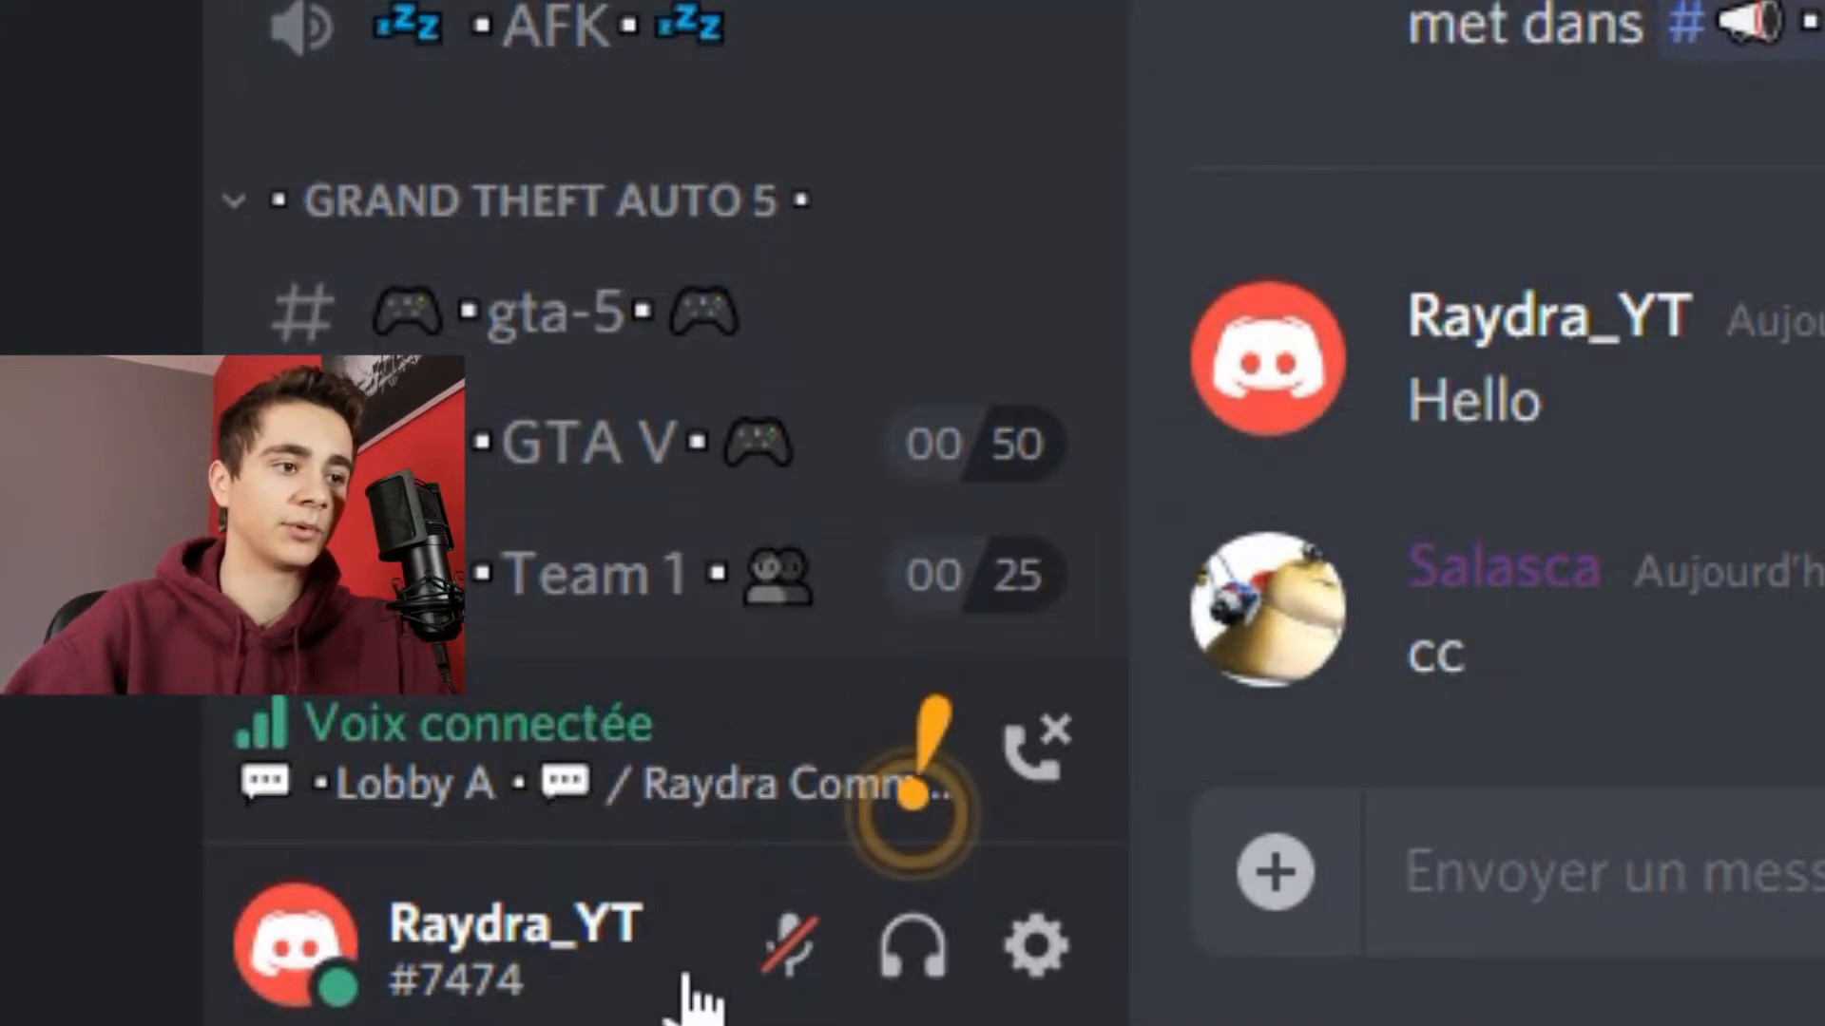
click(788, 945)
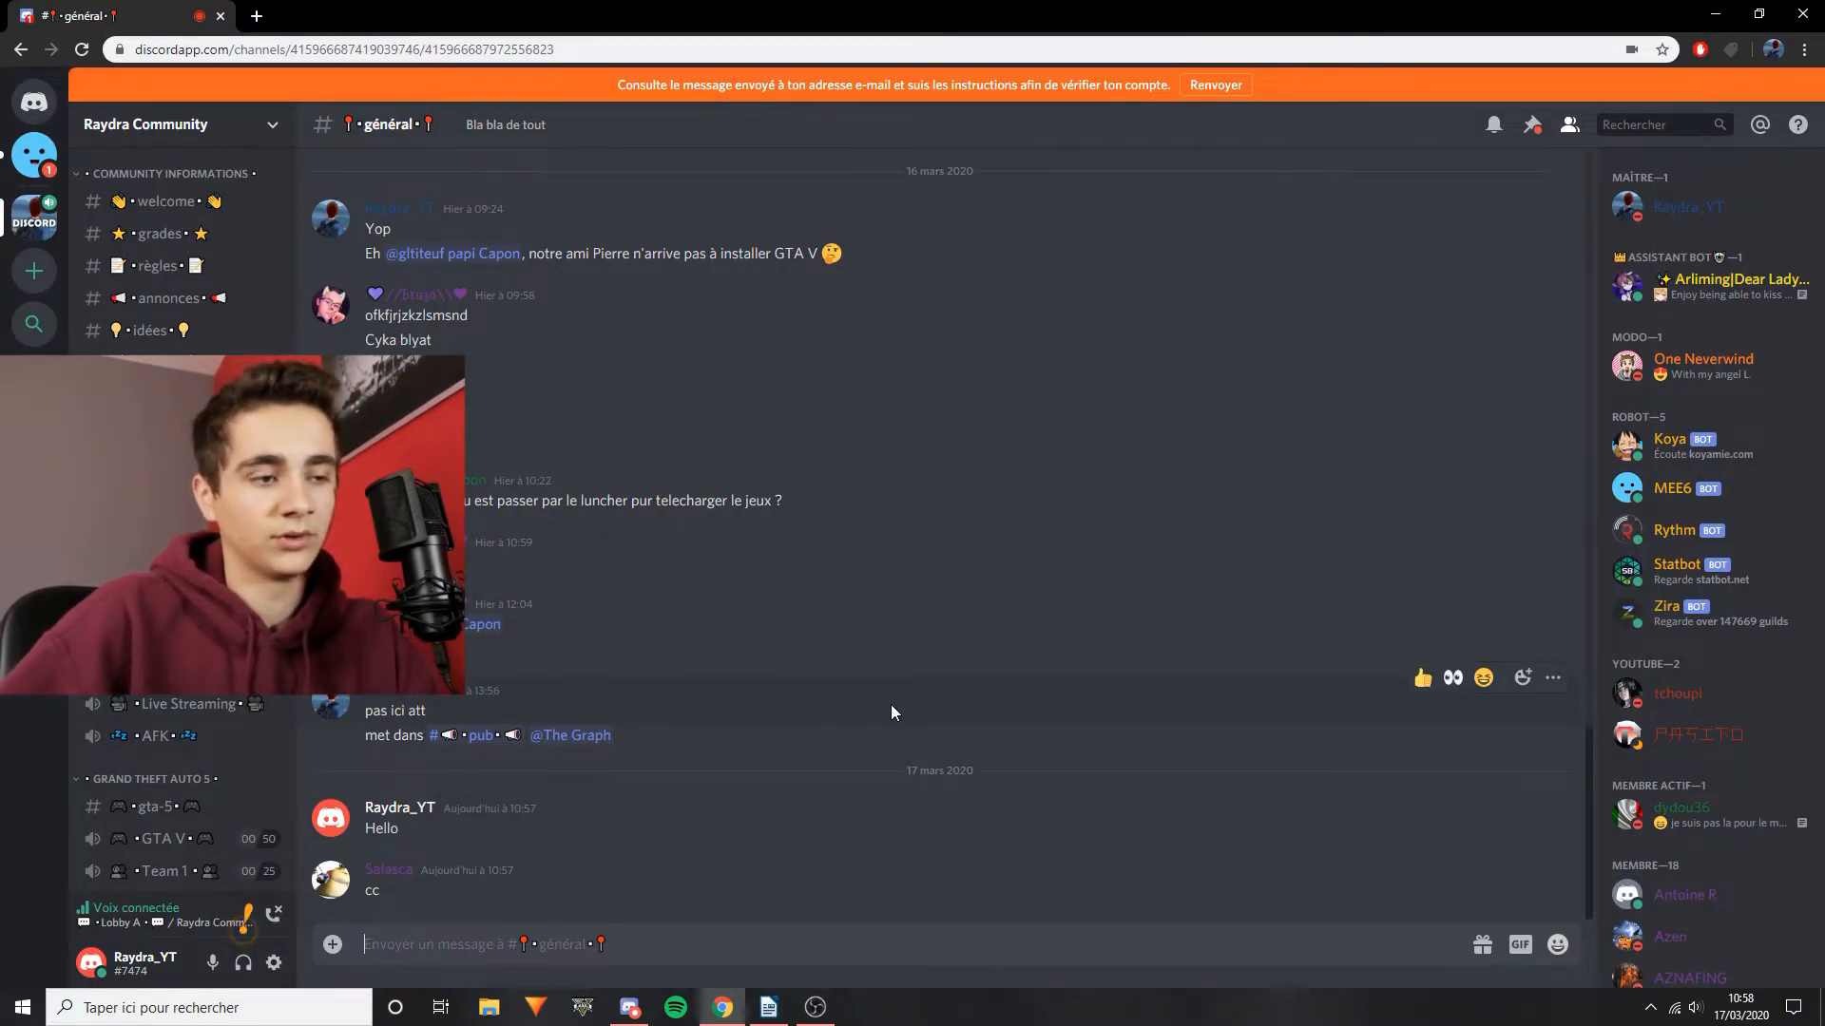
Step: Turn the microphone and headphone sound off and back on, and disconnect from the Lobby A voice channel
click(211, 964)
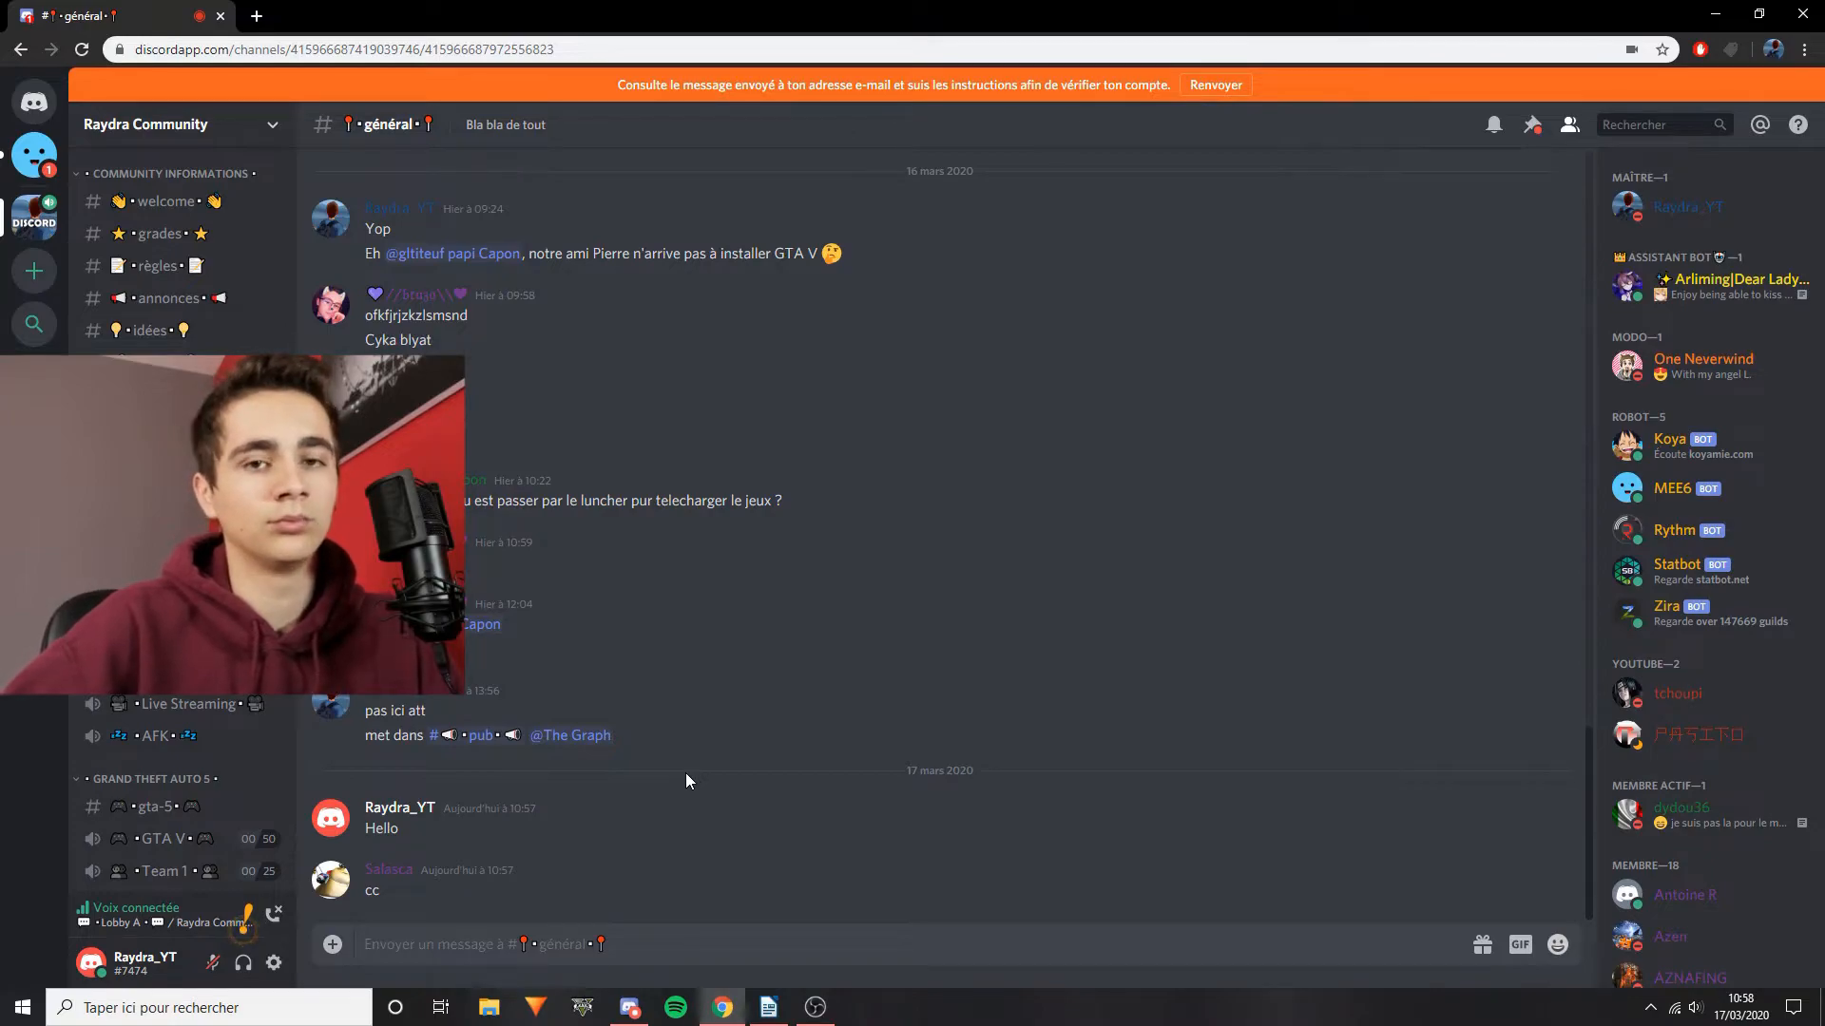
click(243, 964)
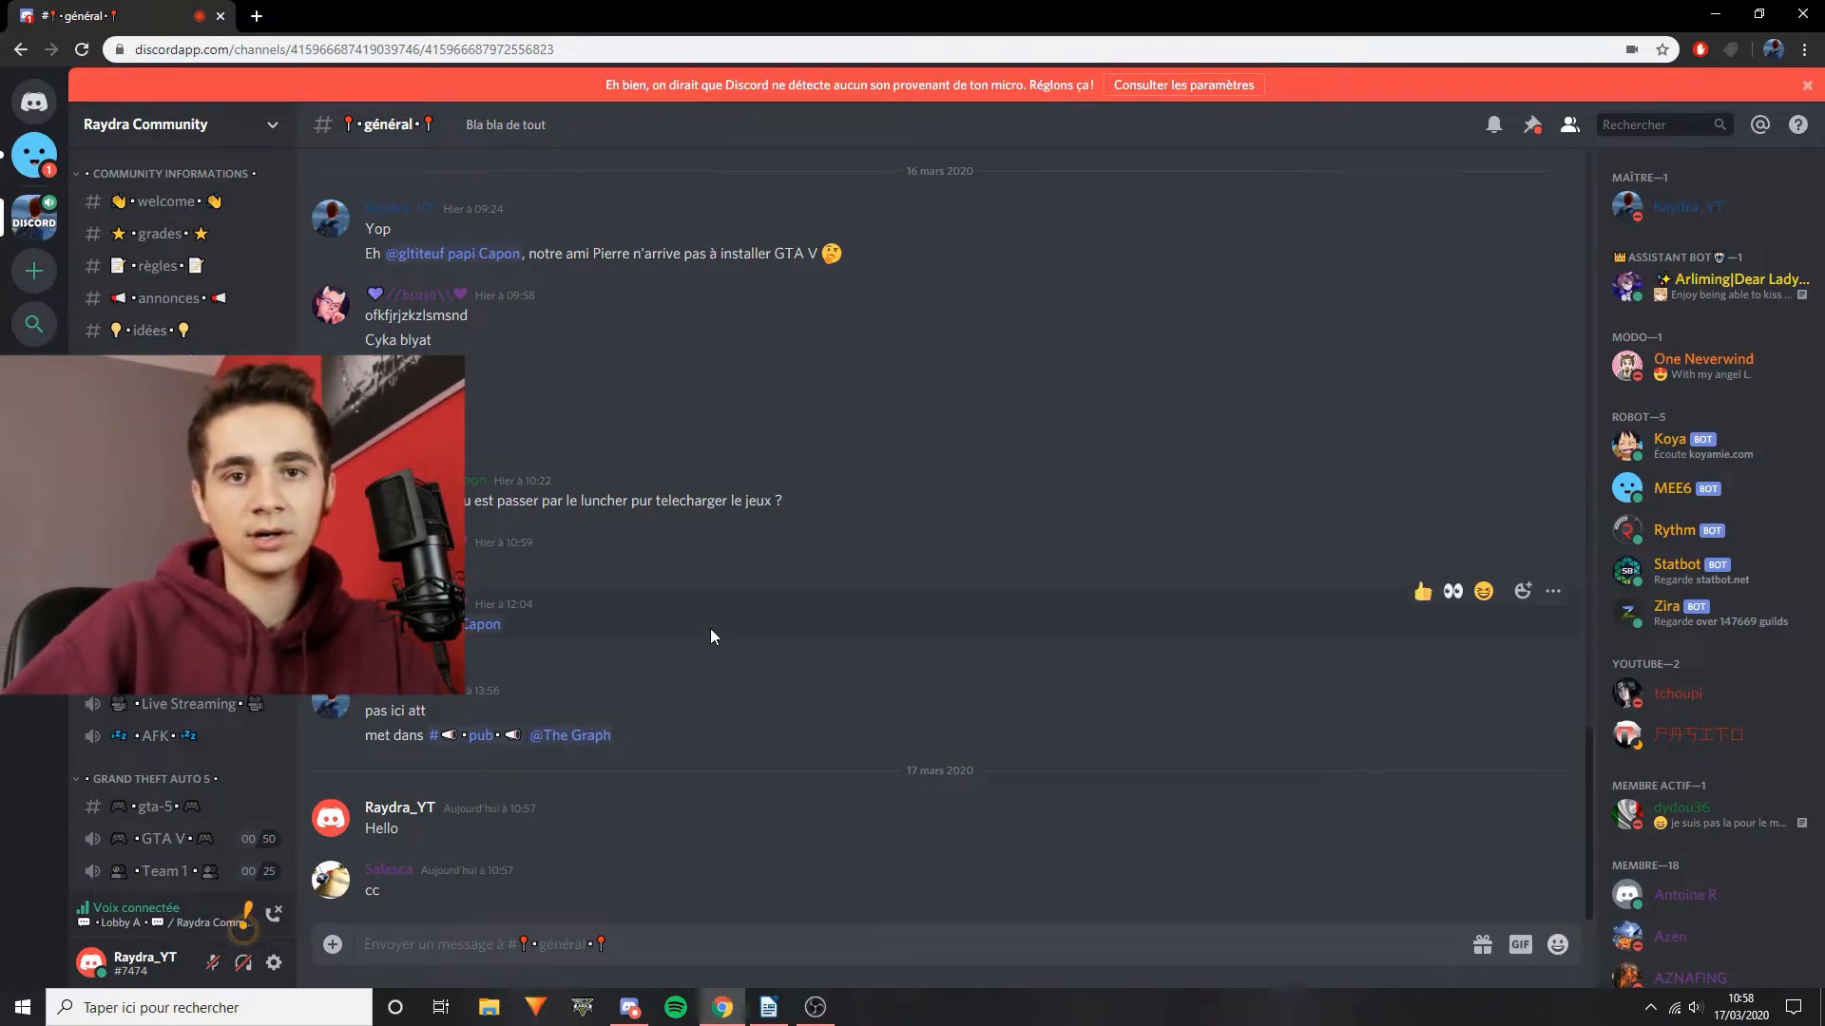
key(ctrl+shift+d)
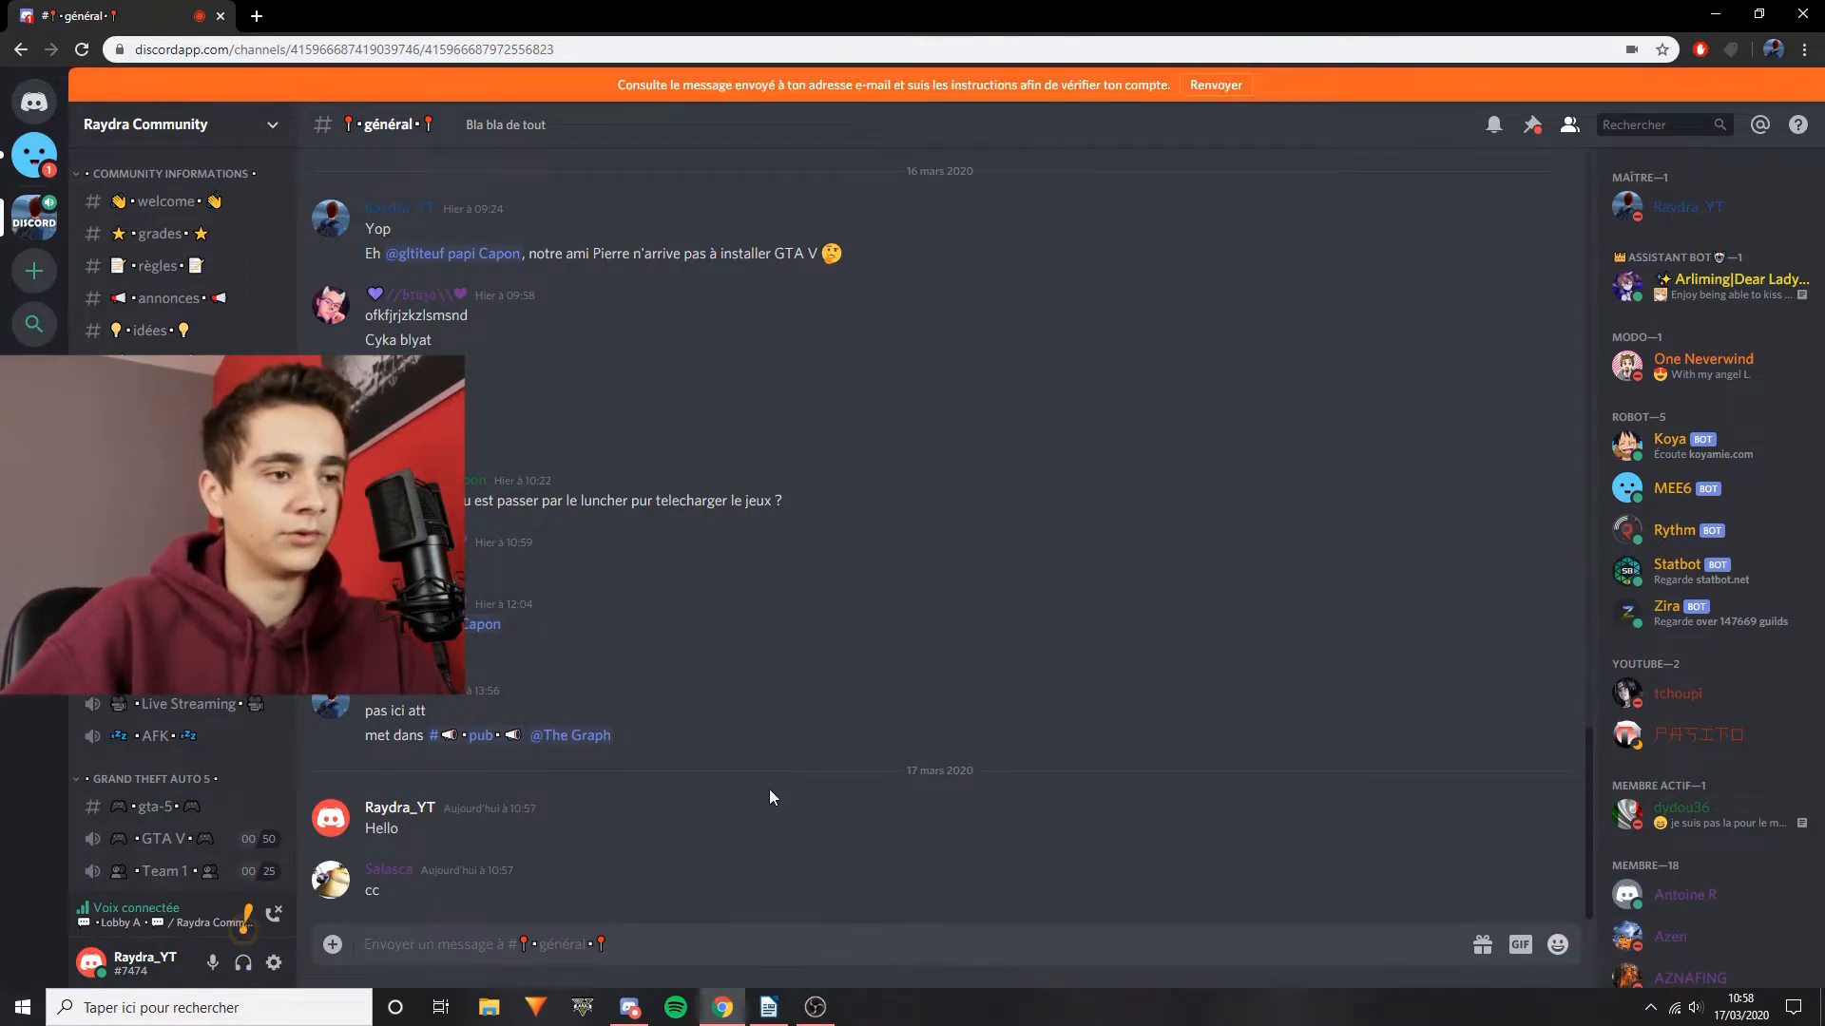
click(274, 915)
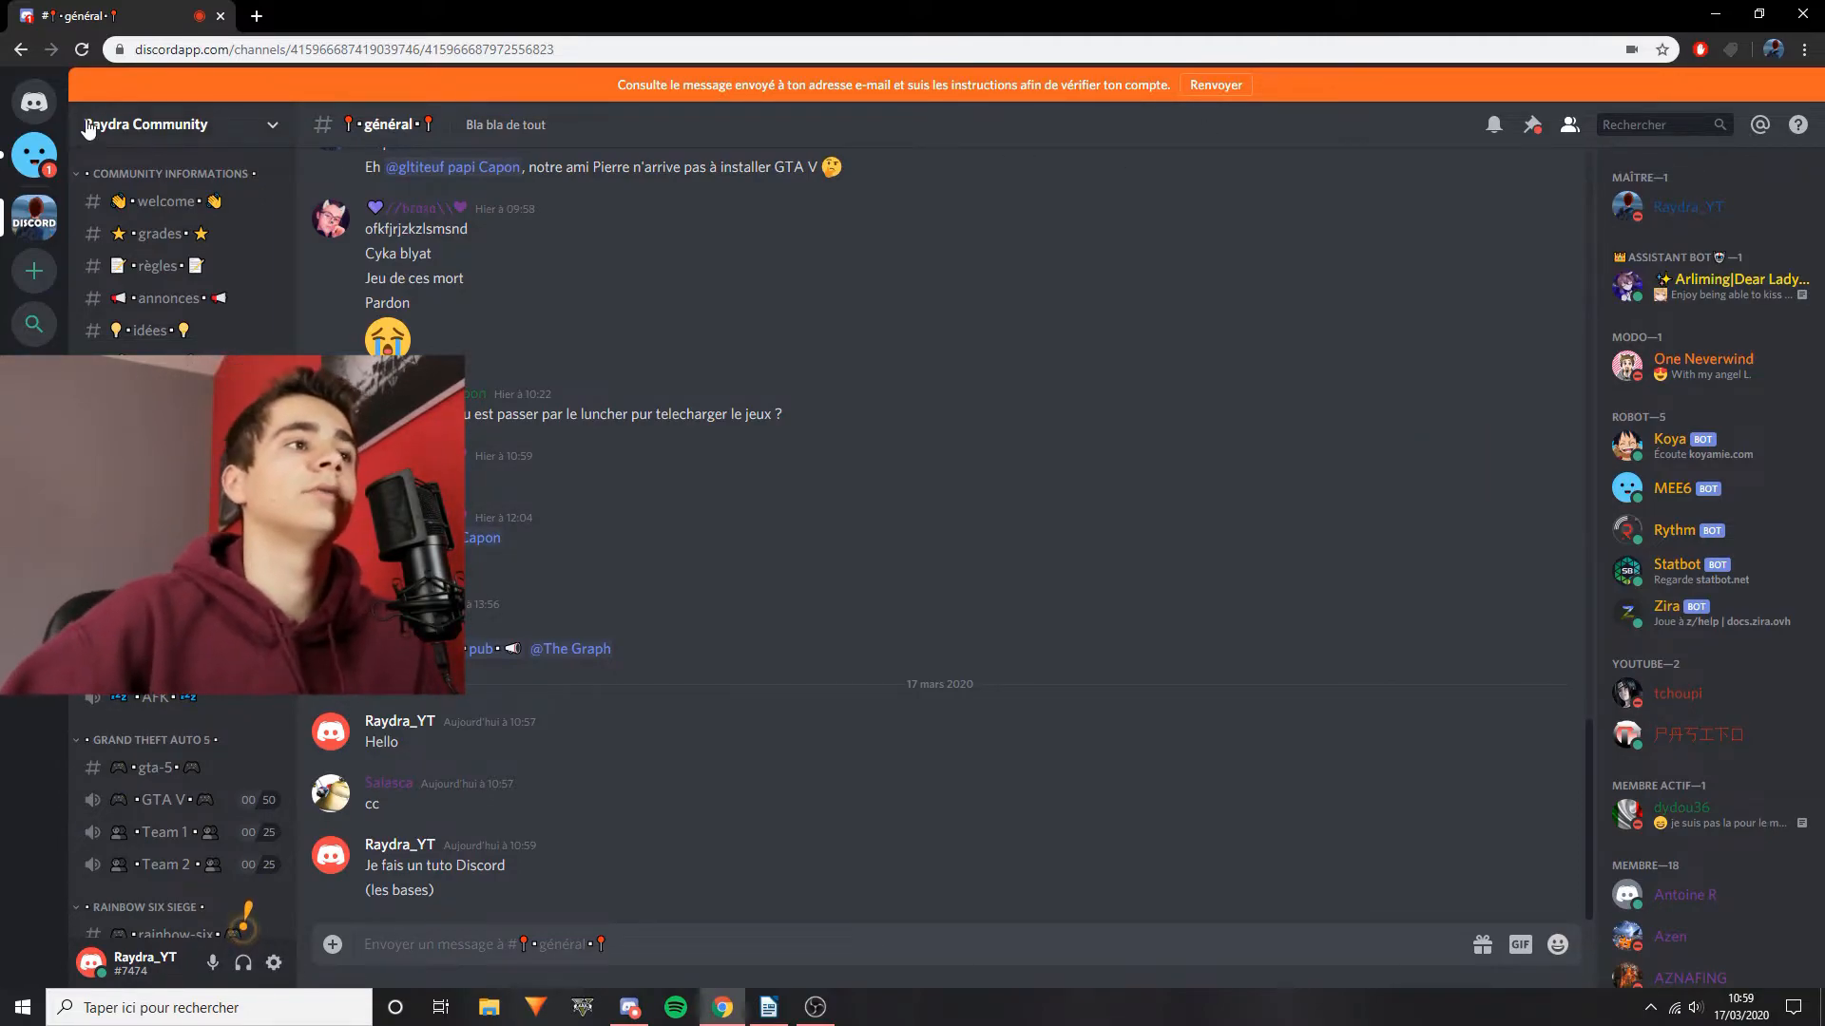
Step: Send a friend request from the web account's home page to the other account using its Discord Tag
click(38, 101)
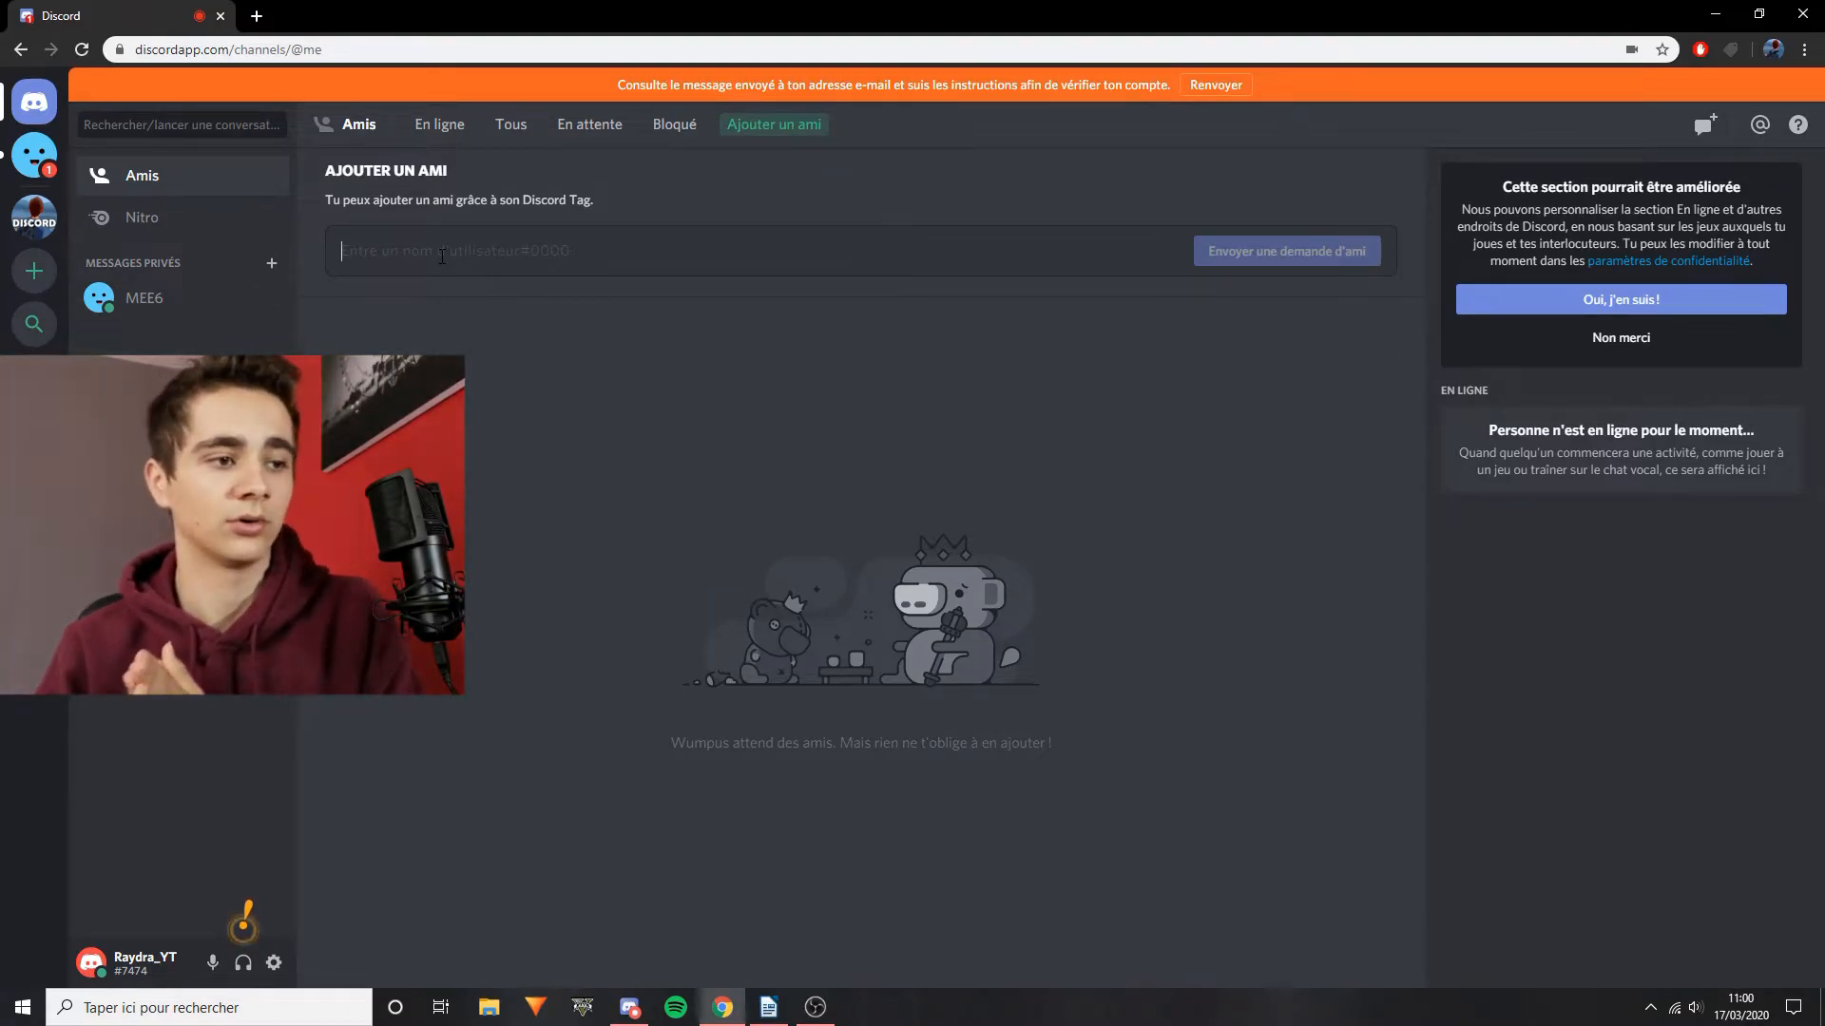
text(Raydra_YT#2115)
key(Return)
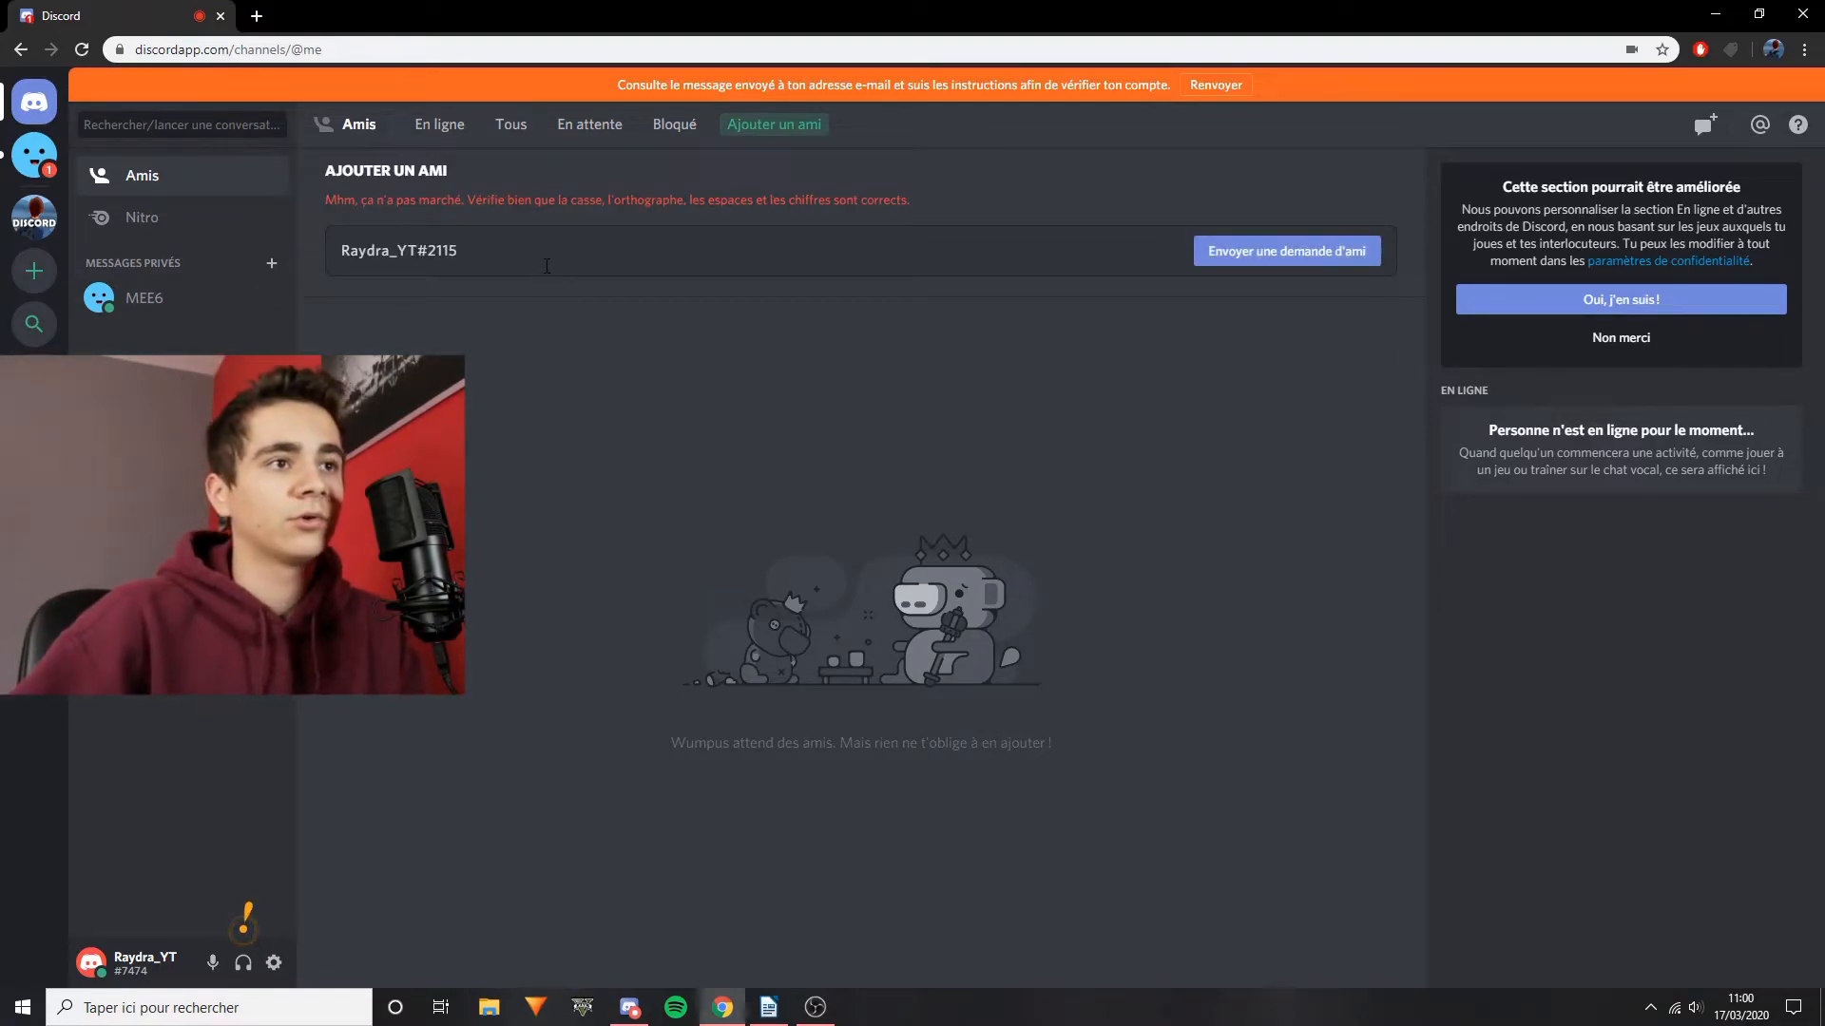
click(1279, 250)
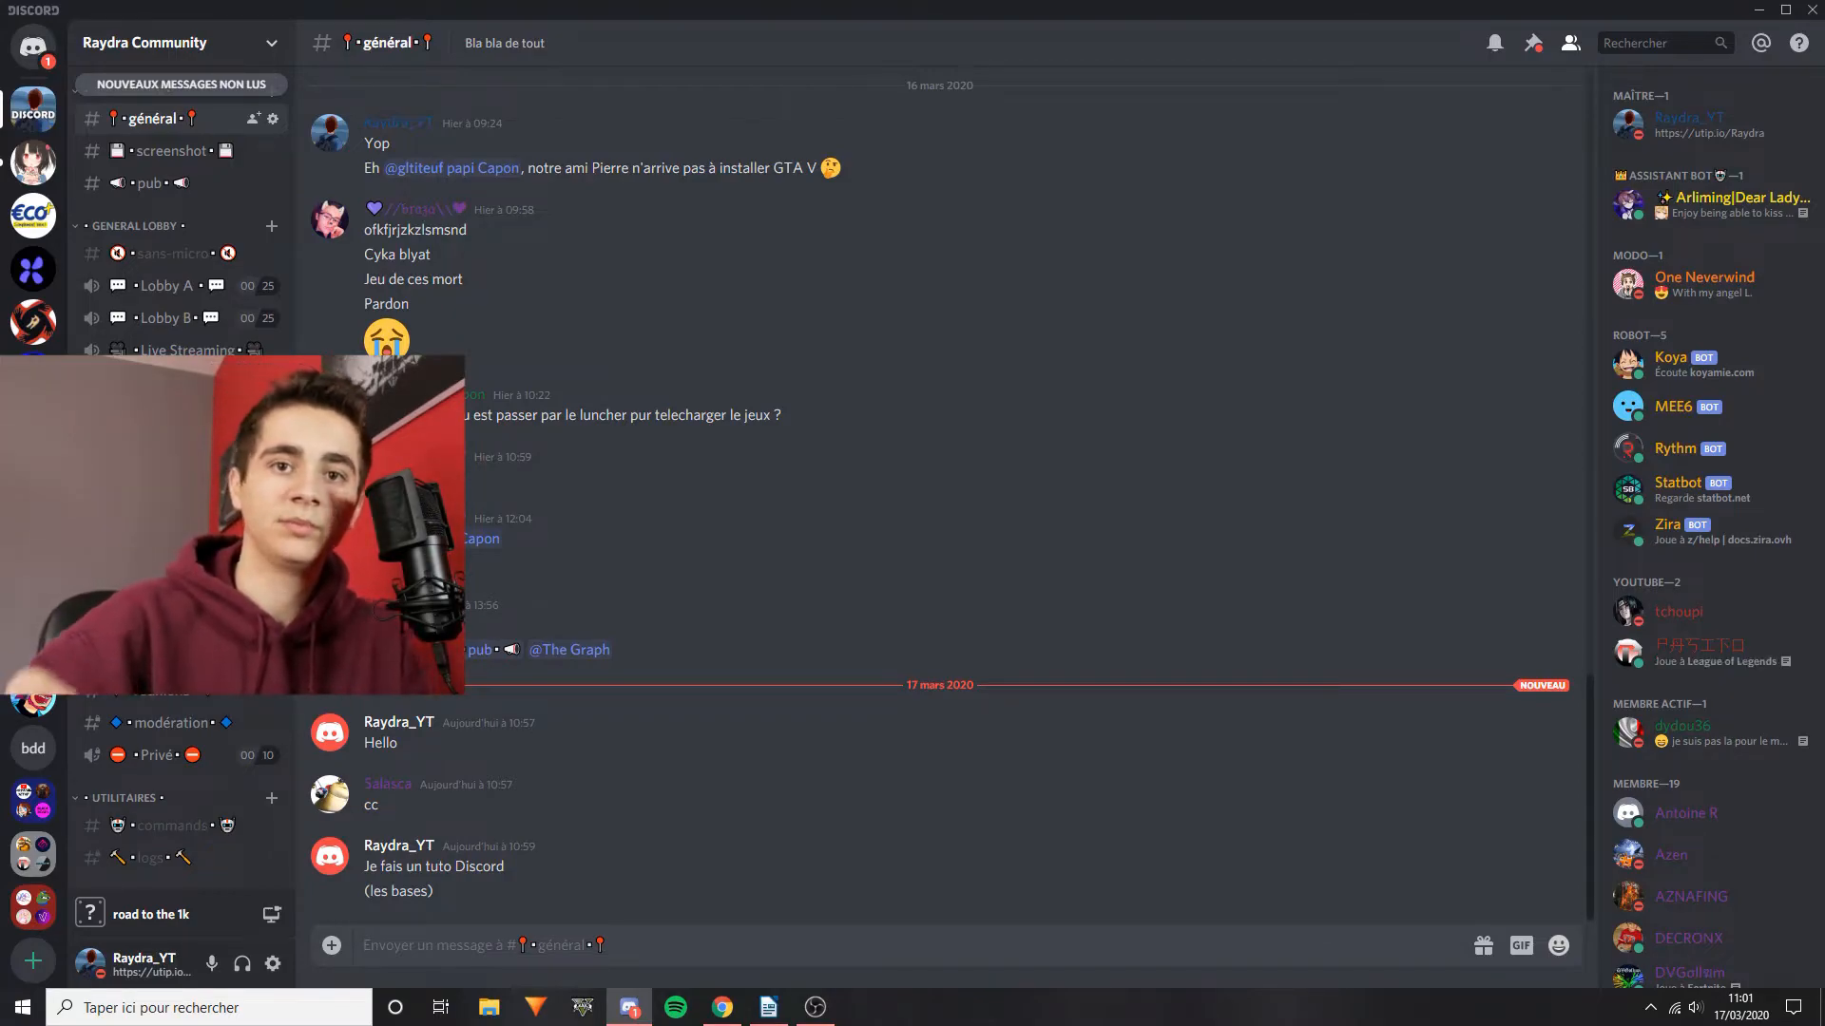
Step: Switch to the Discord desktop app and accept the new account's friend request among the pending ones
click(44, 68)
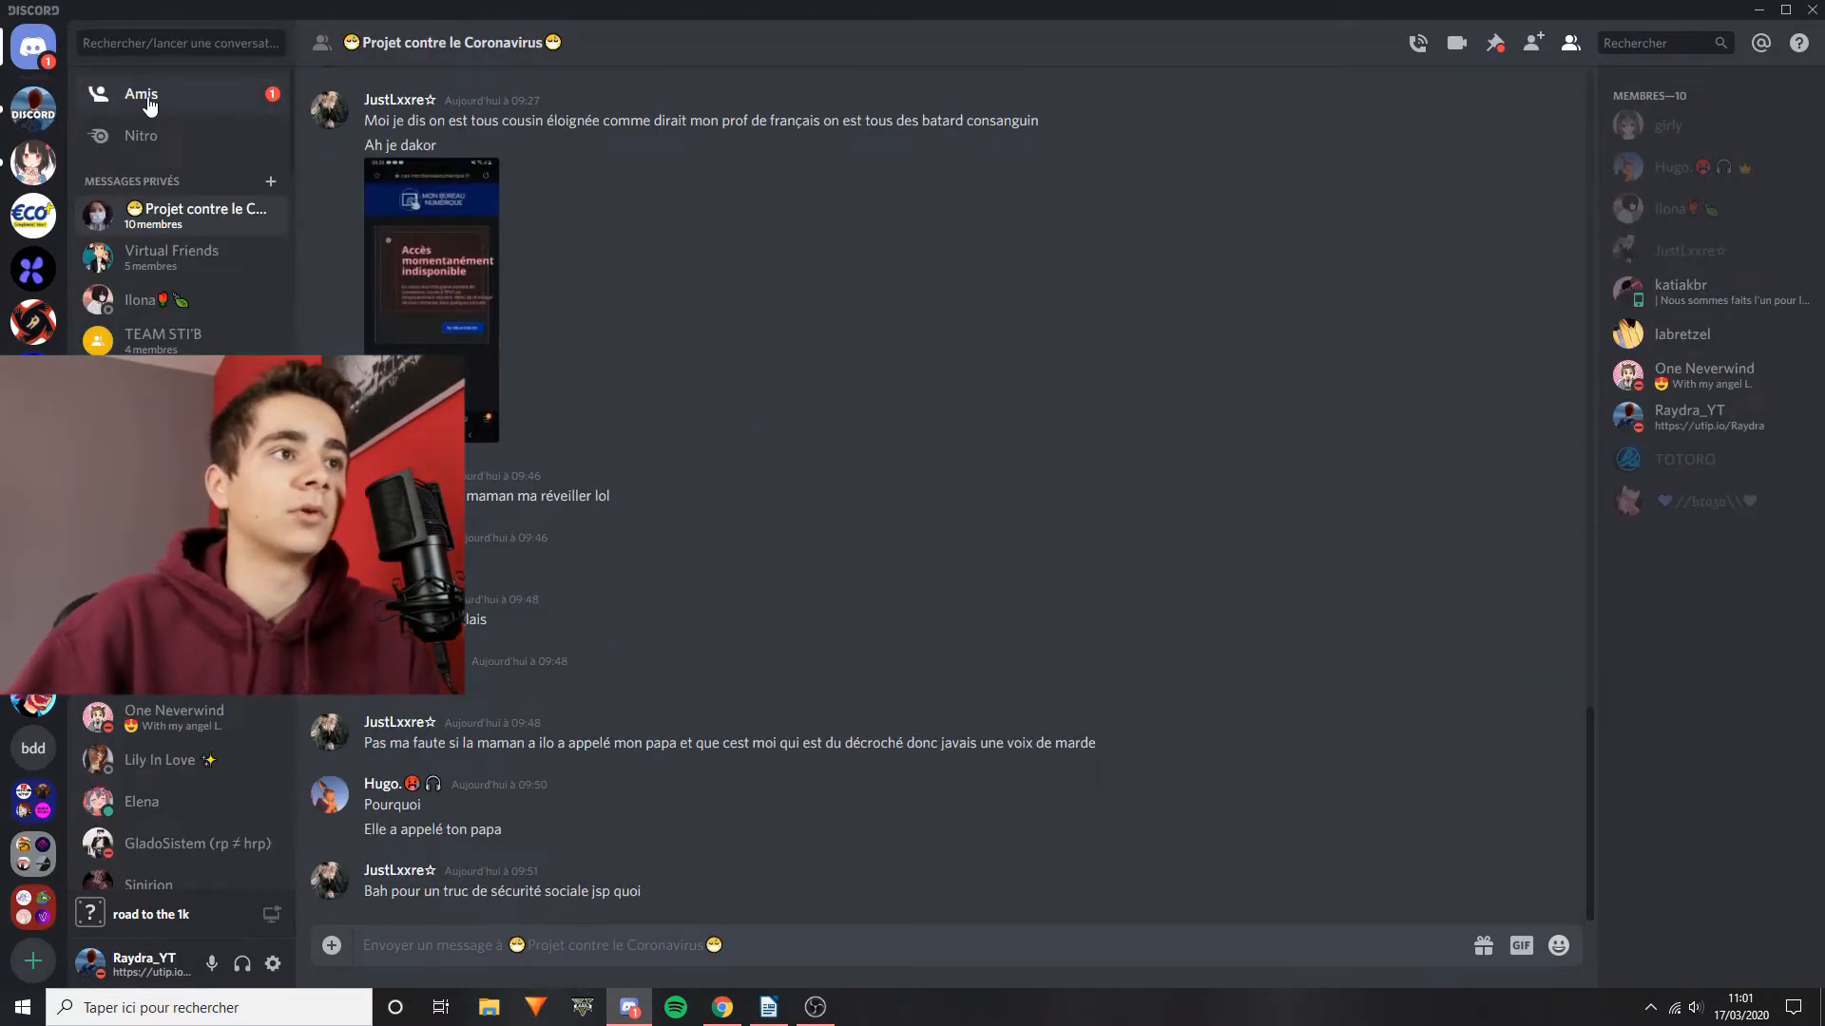
click(142, 95)
click(591, 44)
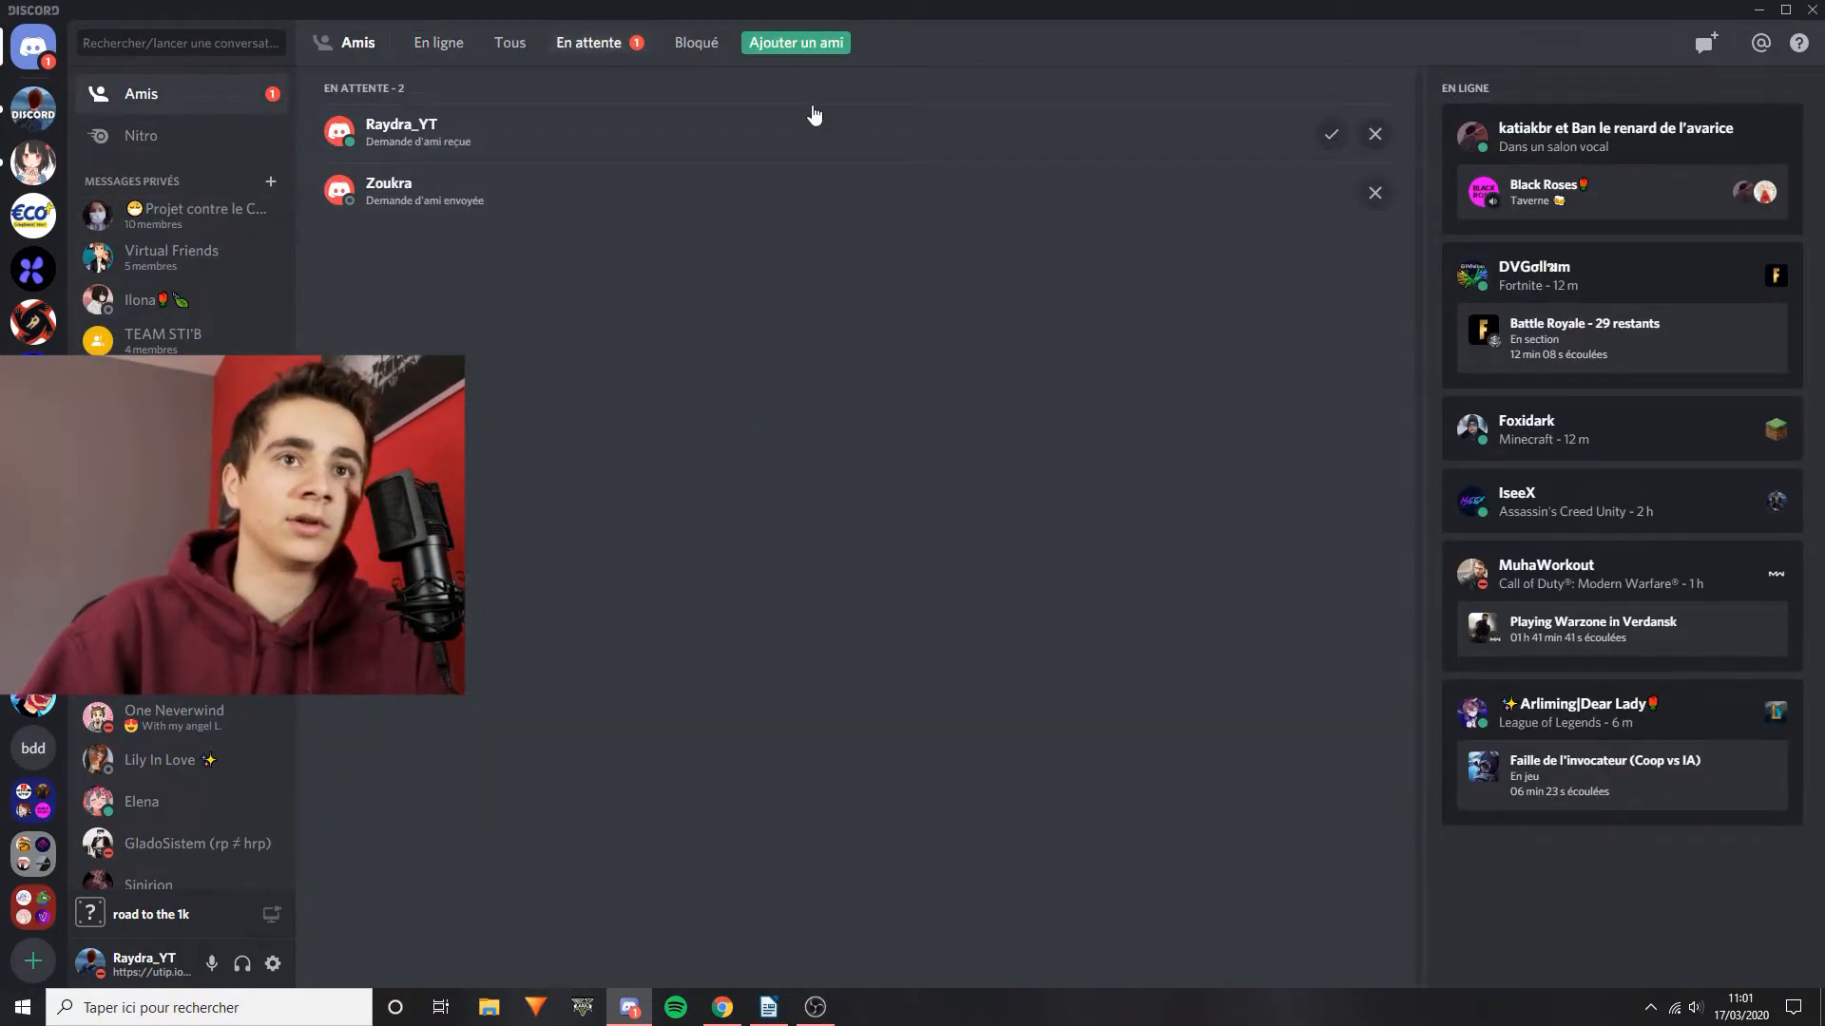
click(1330, 134)
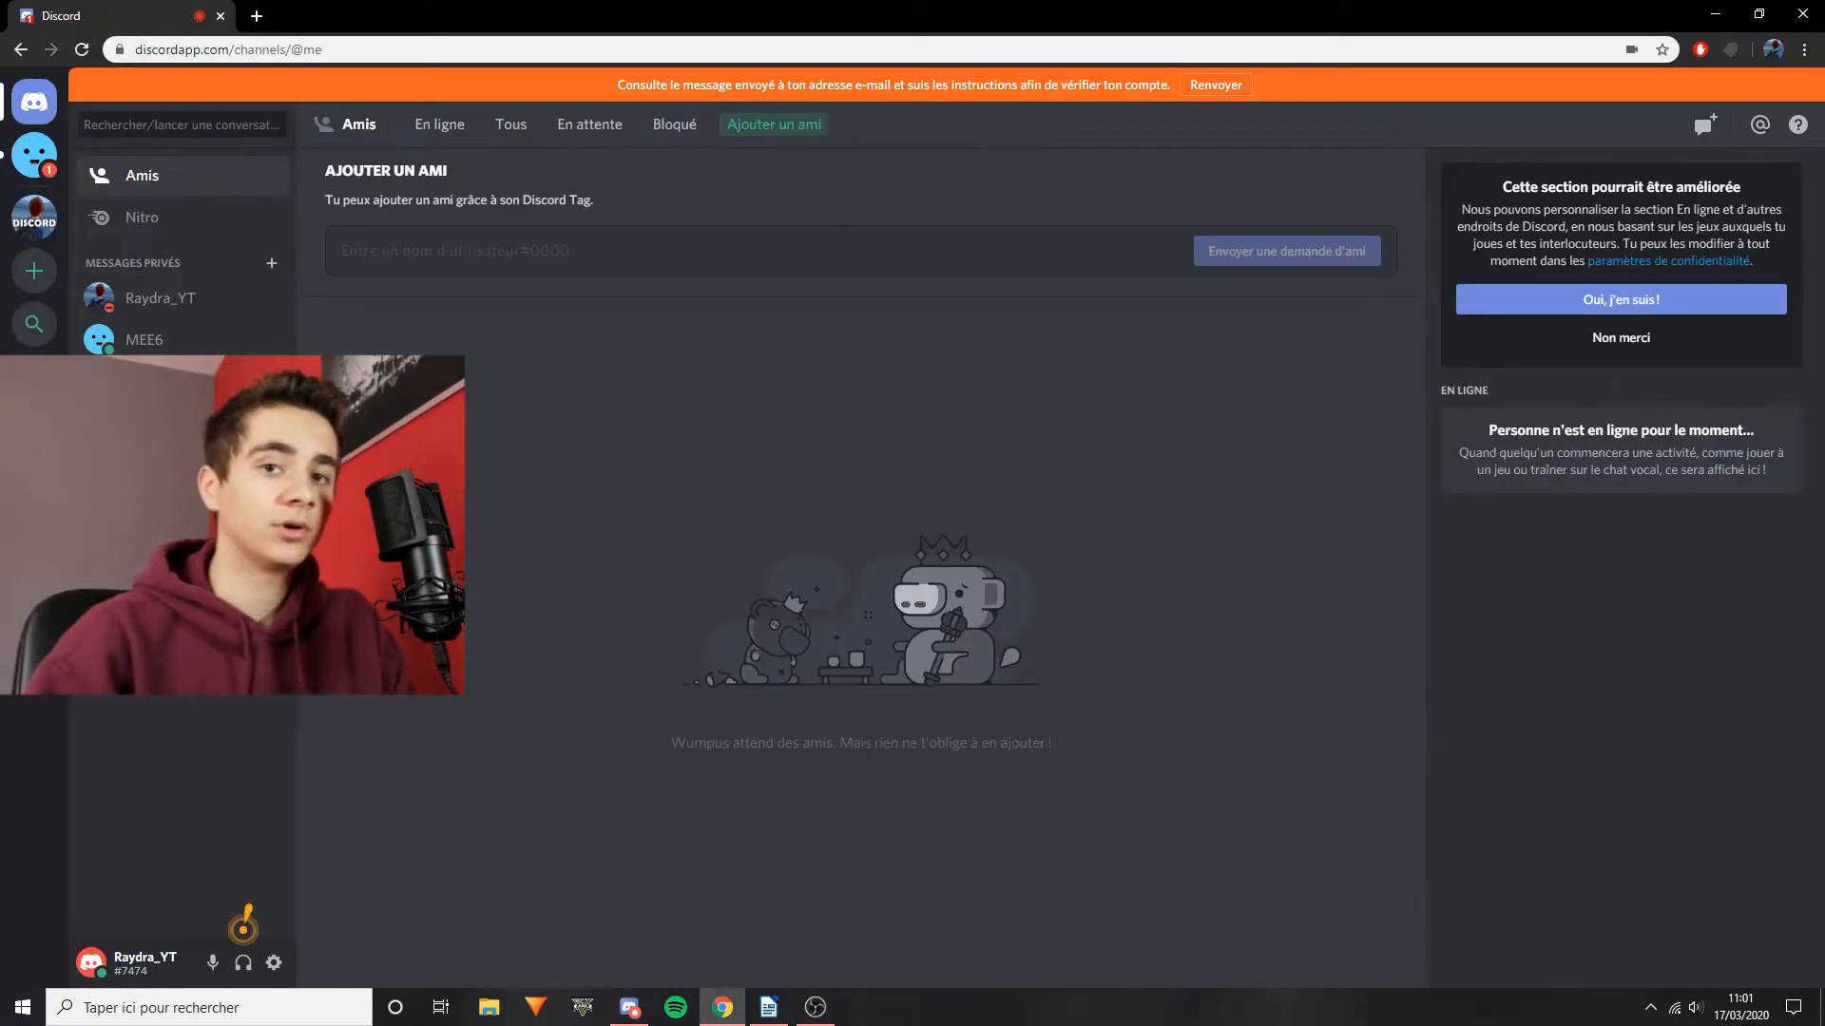
Step: Open the private conversation between the two accounts on both sides and reply "Bonsoir" from the desktop app
click(158, 304)
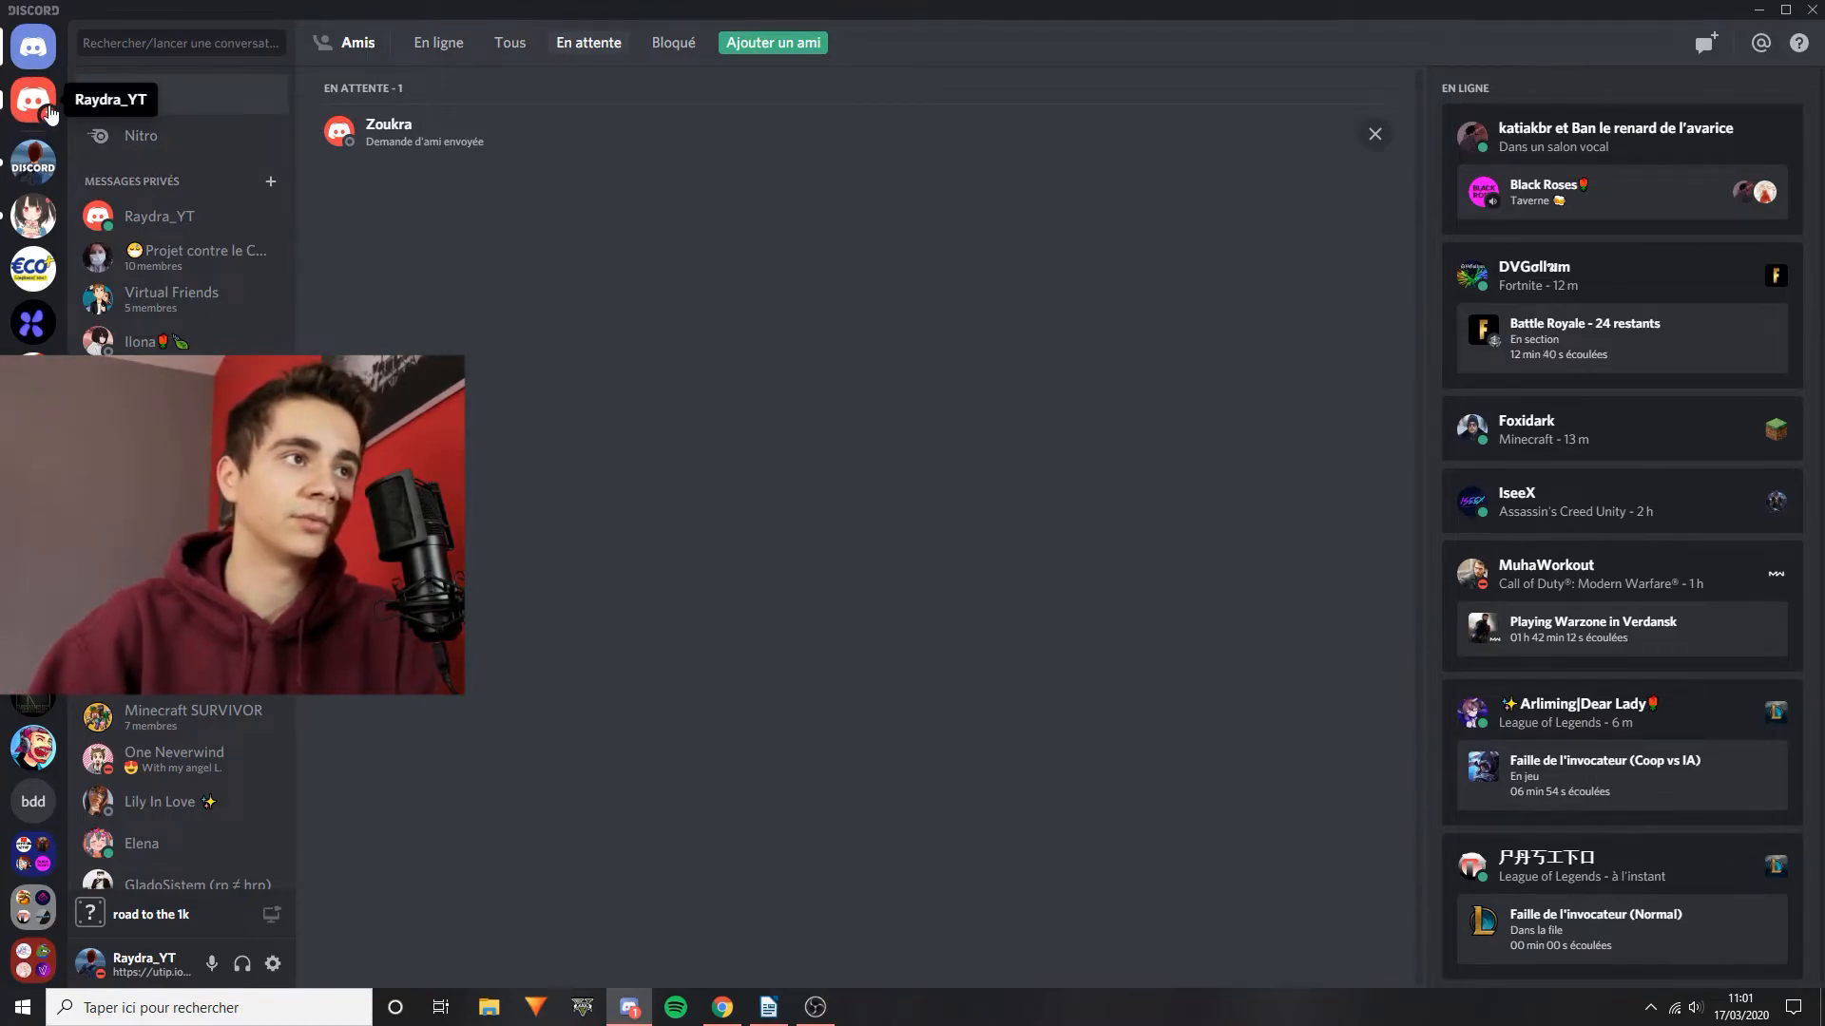
click(31, 105)
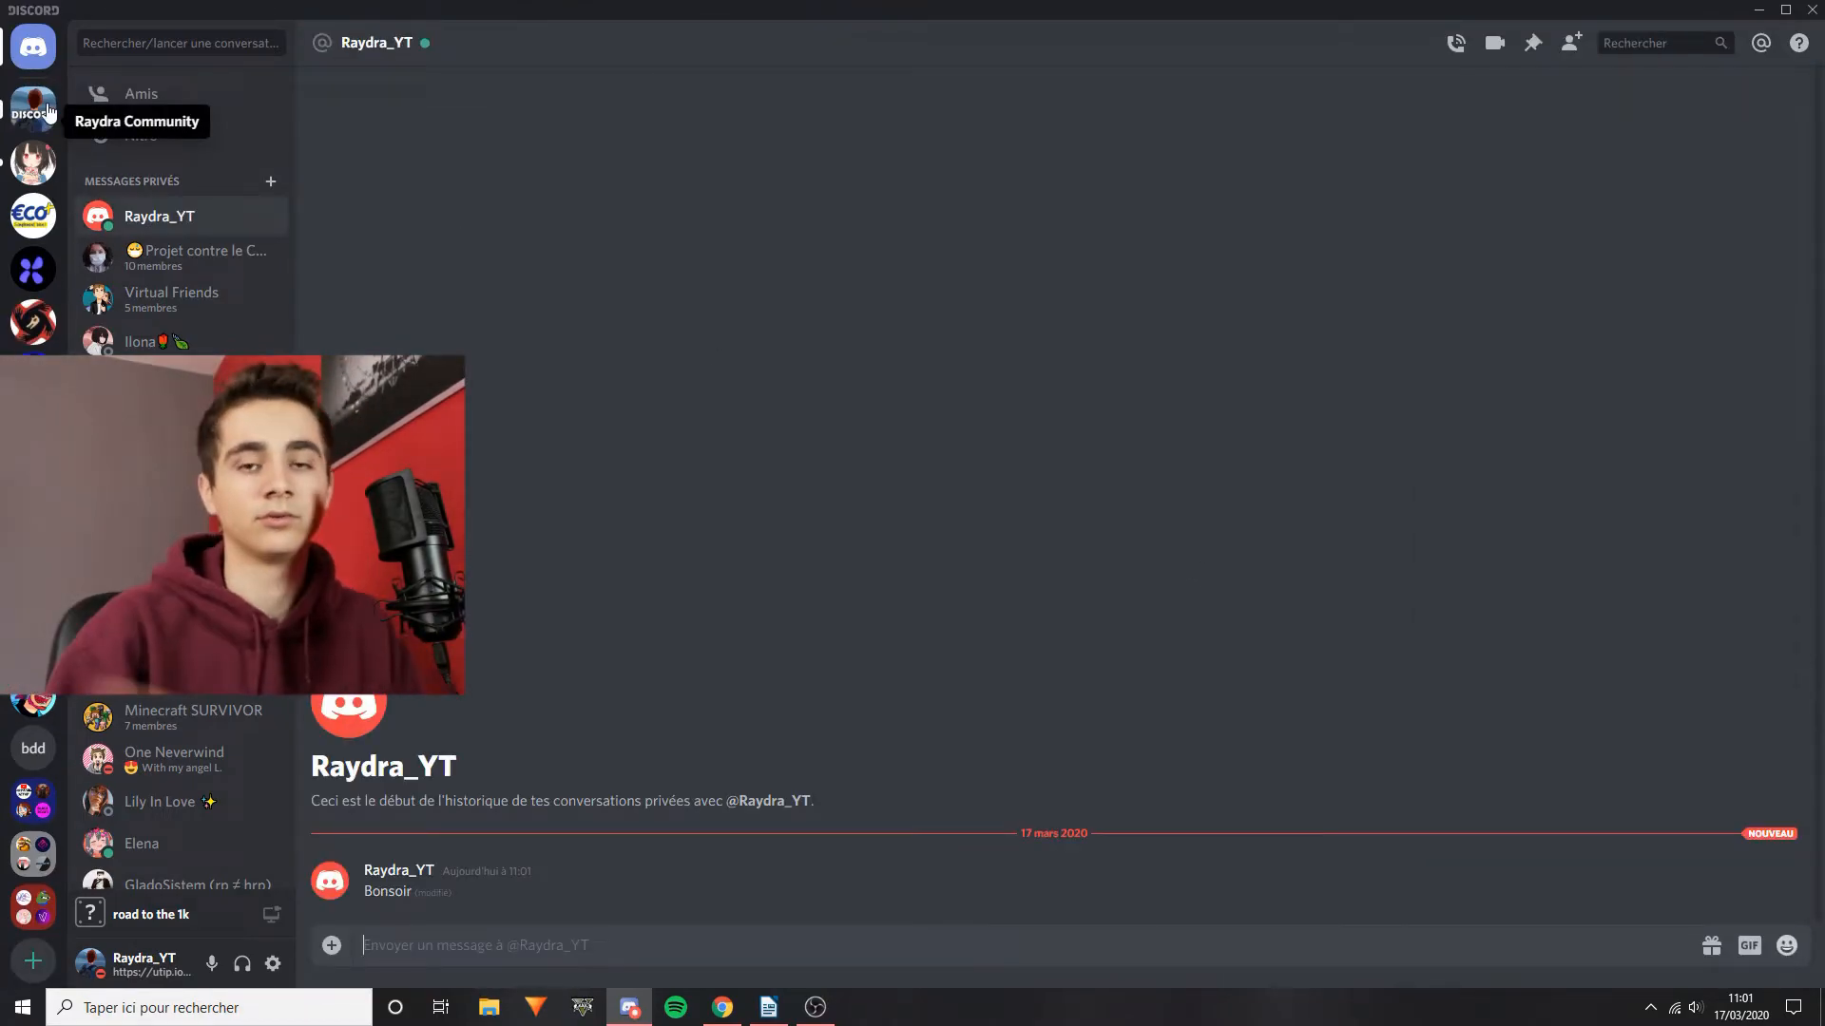
key(Caps_Lock)
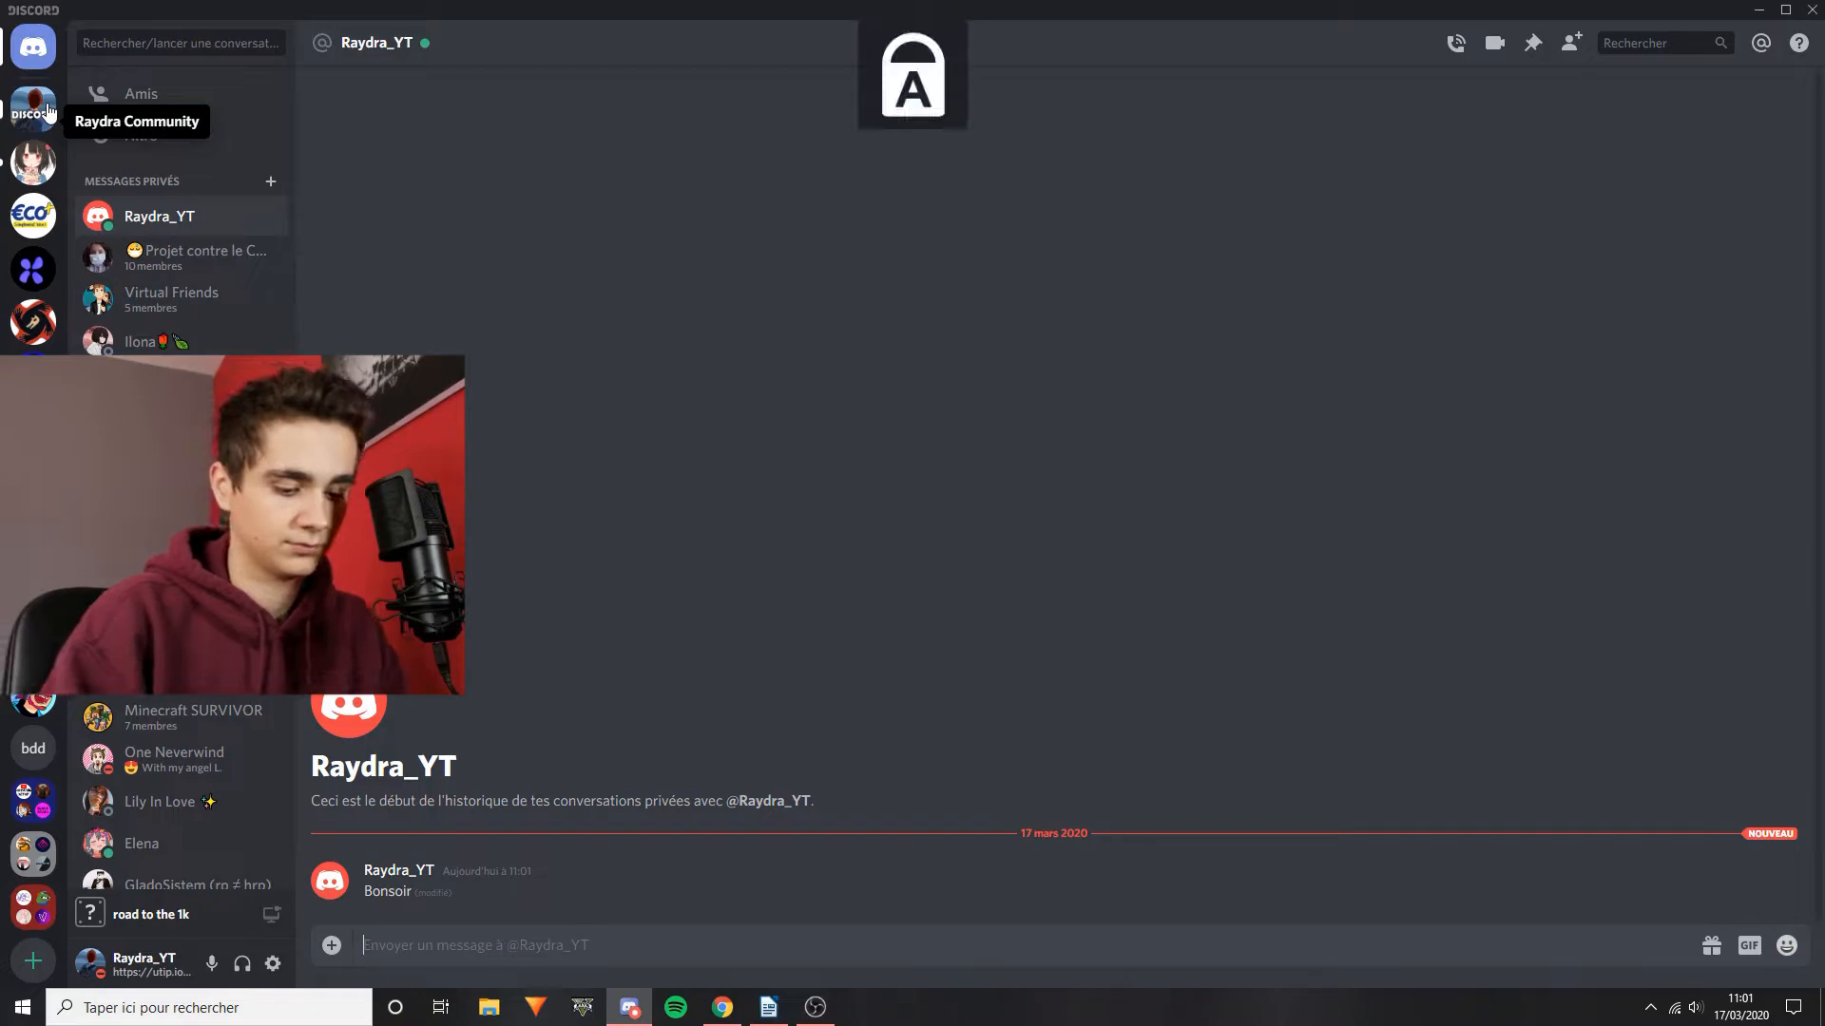
text(Bonsoir)
key(Return)
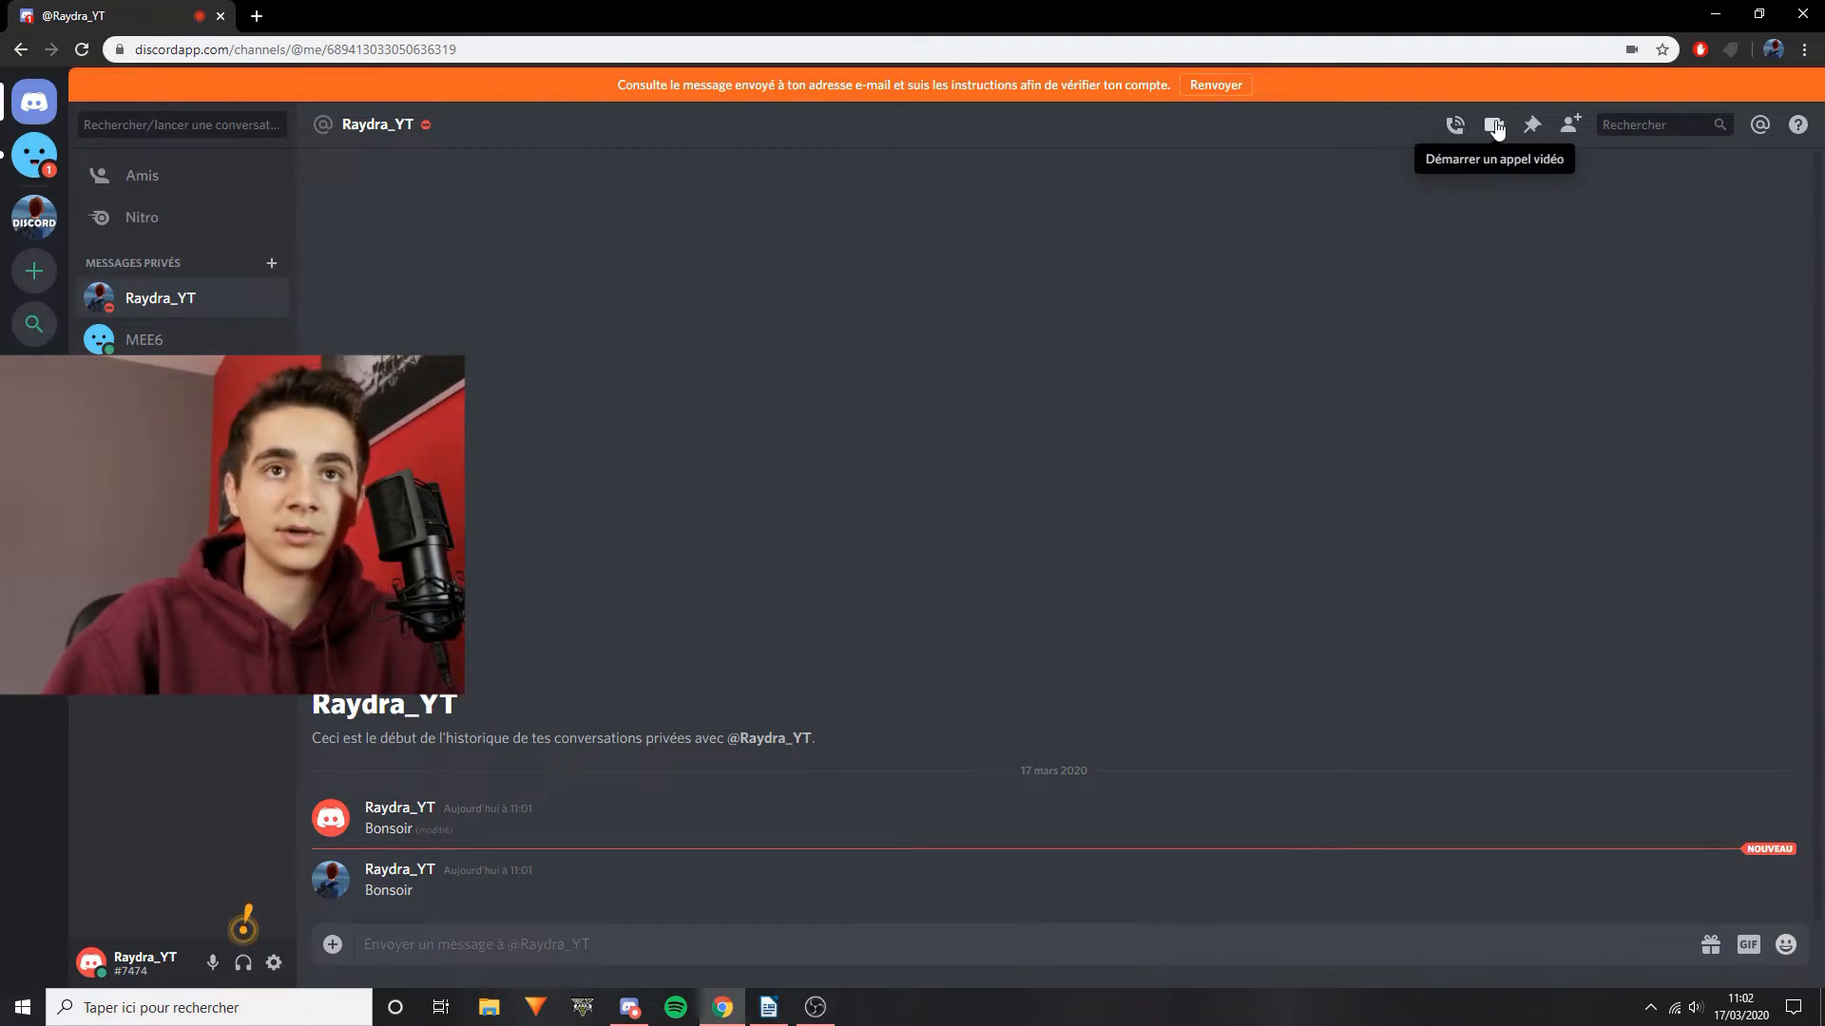
Step: View the friend selection for creating a private group from the web conversation, and close it without adding anyone
click(1570, 125)
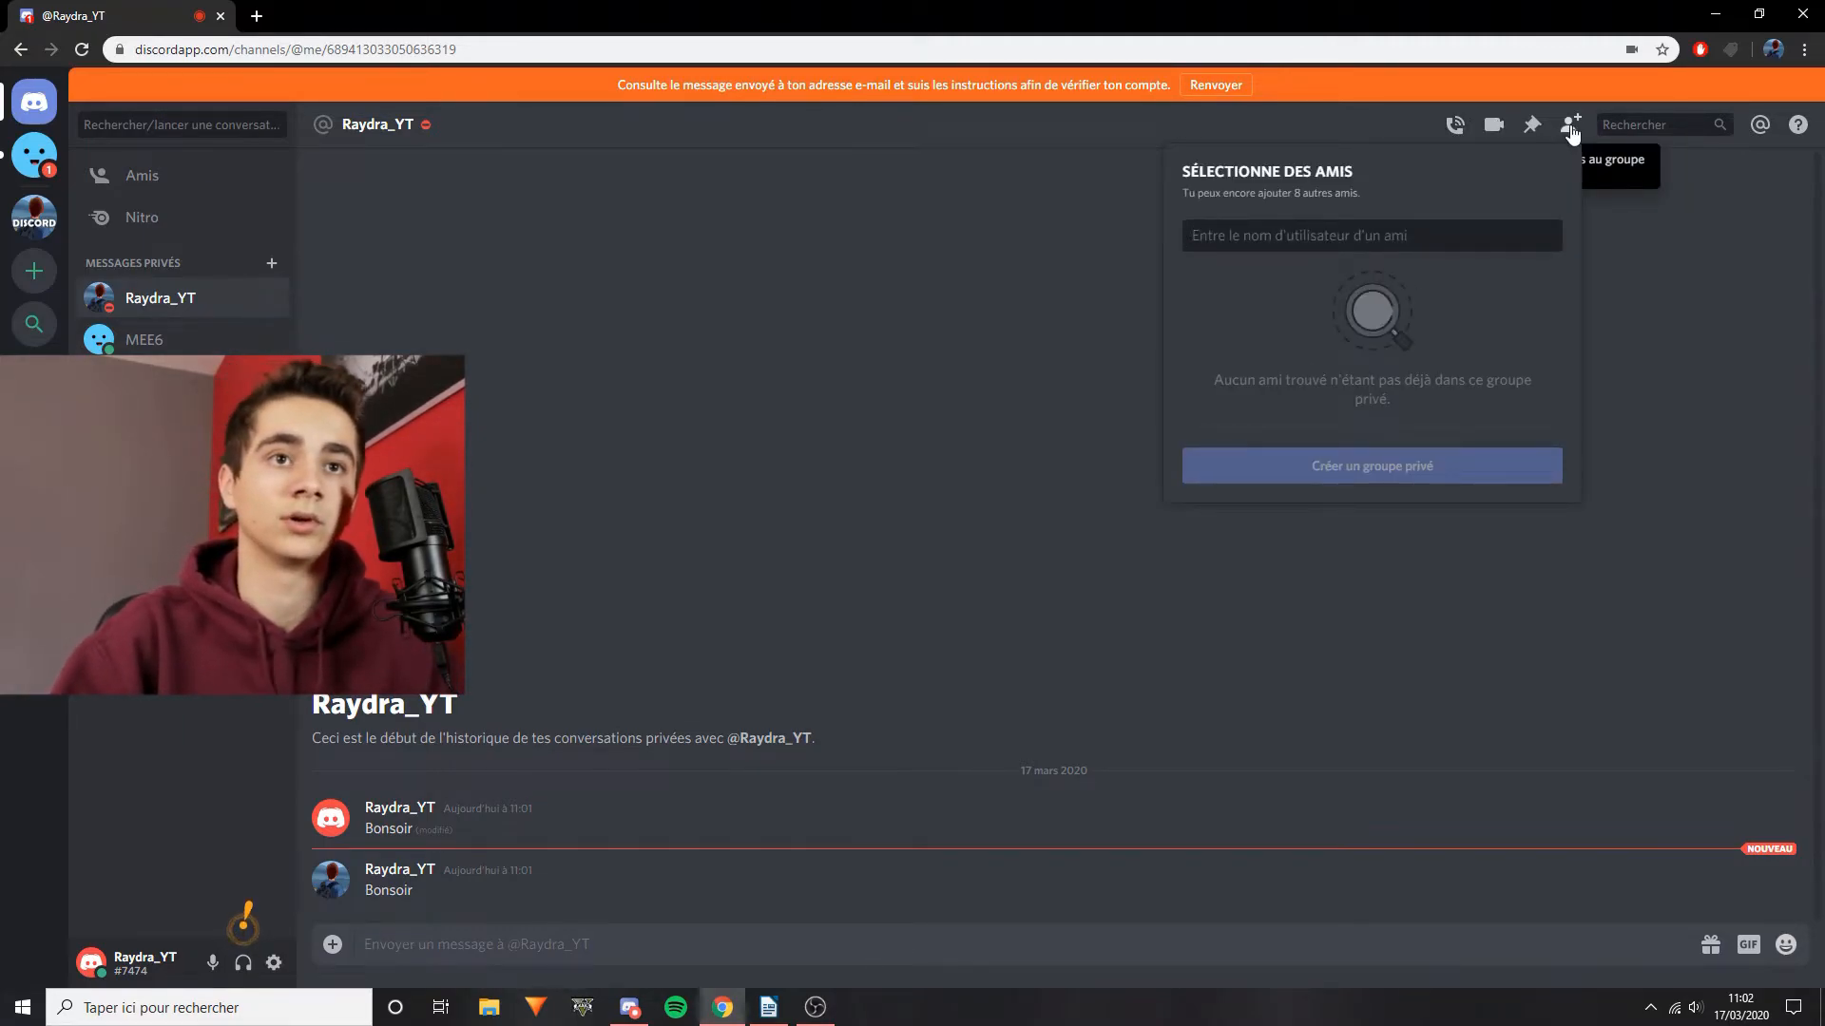
click(1013, 543)
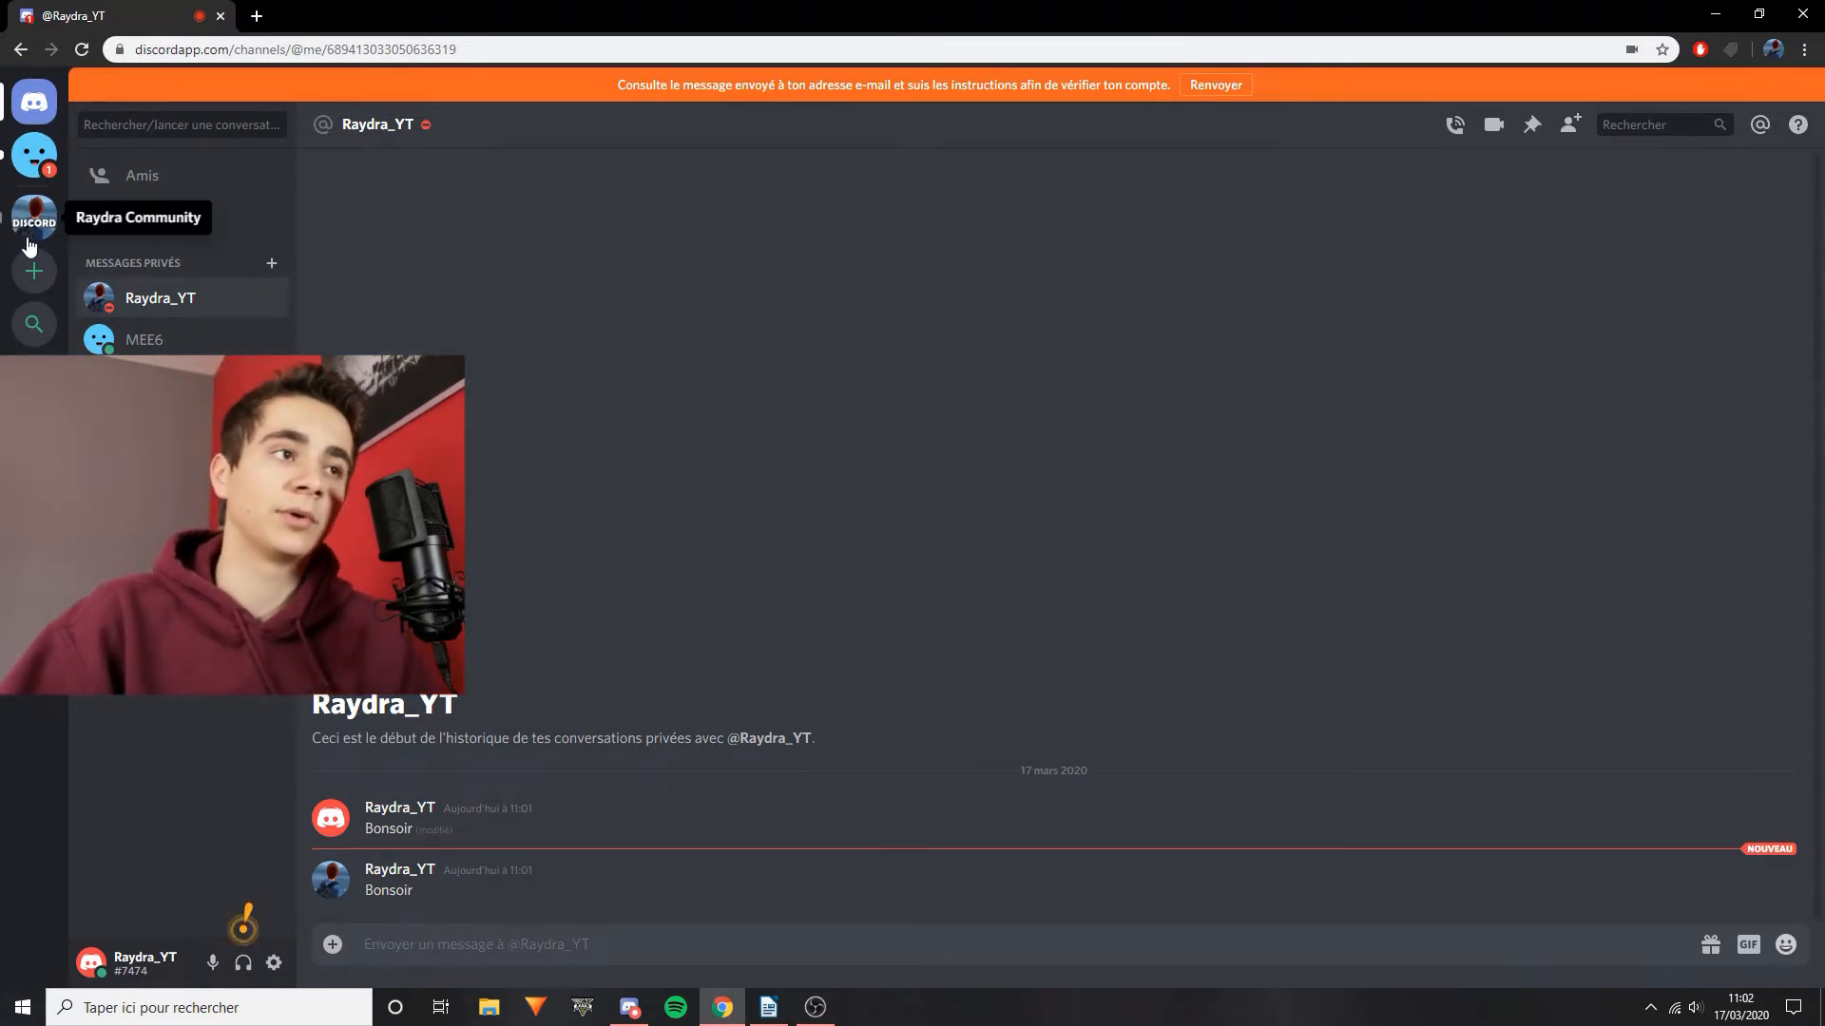
Step: Create a new server from the web account, keeping the suggested server name
click(34, 271)
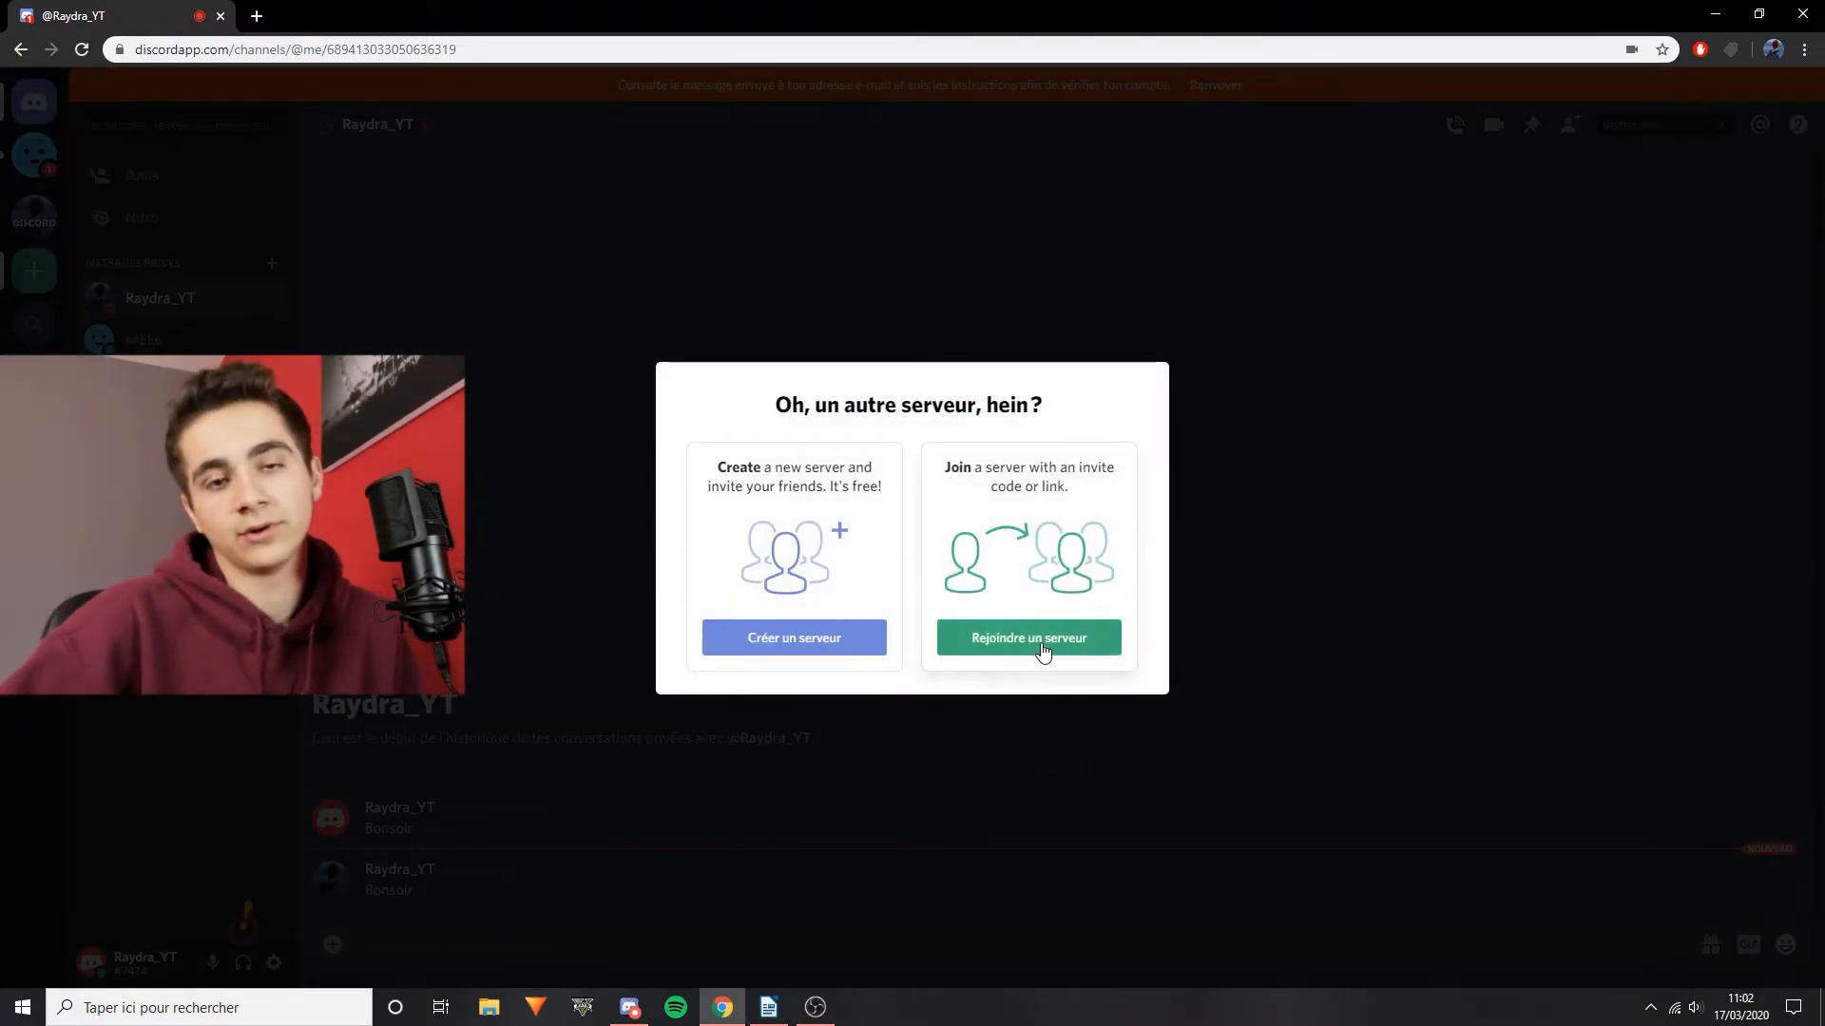
click(785, 650)
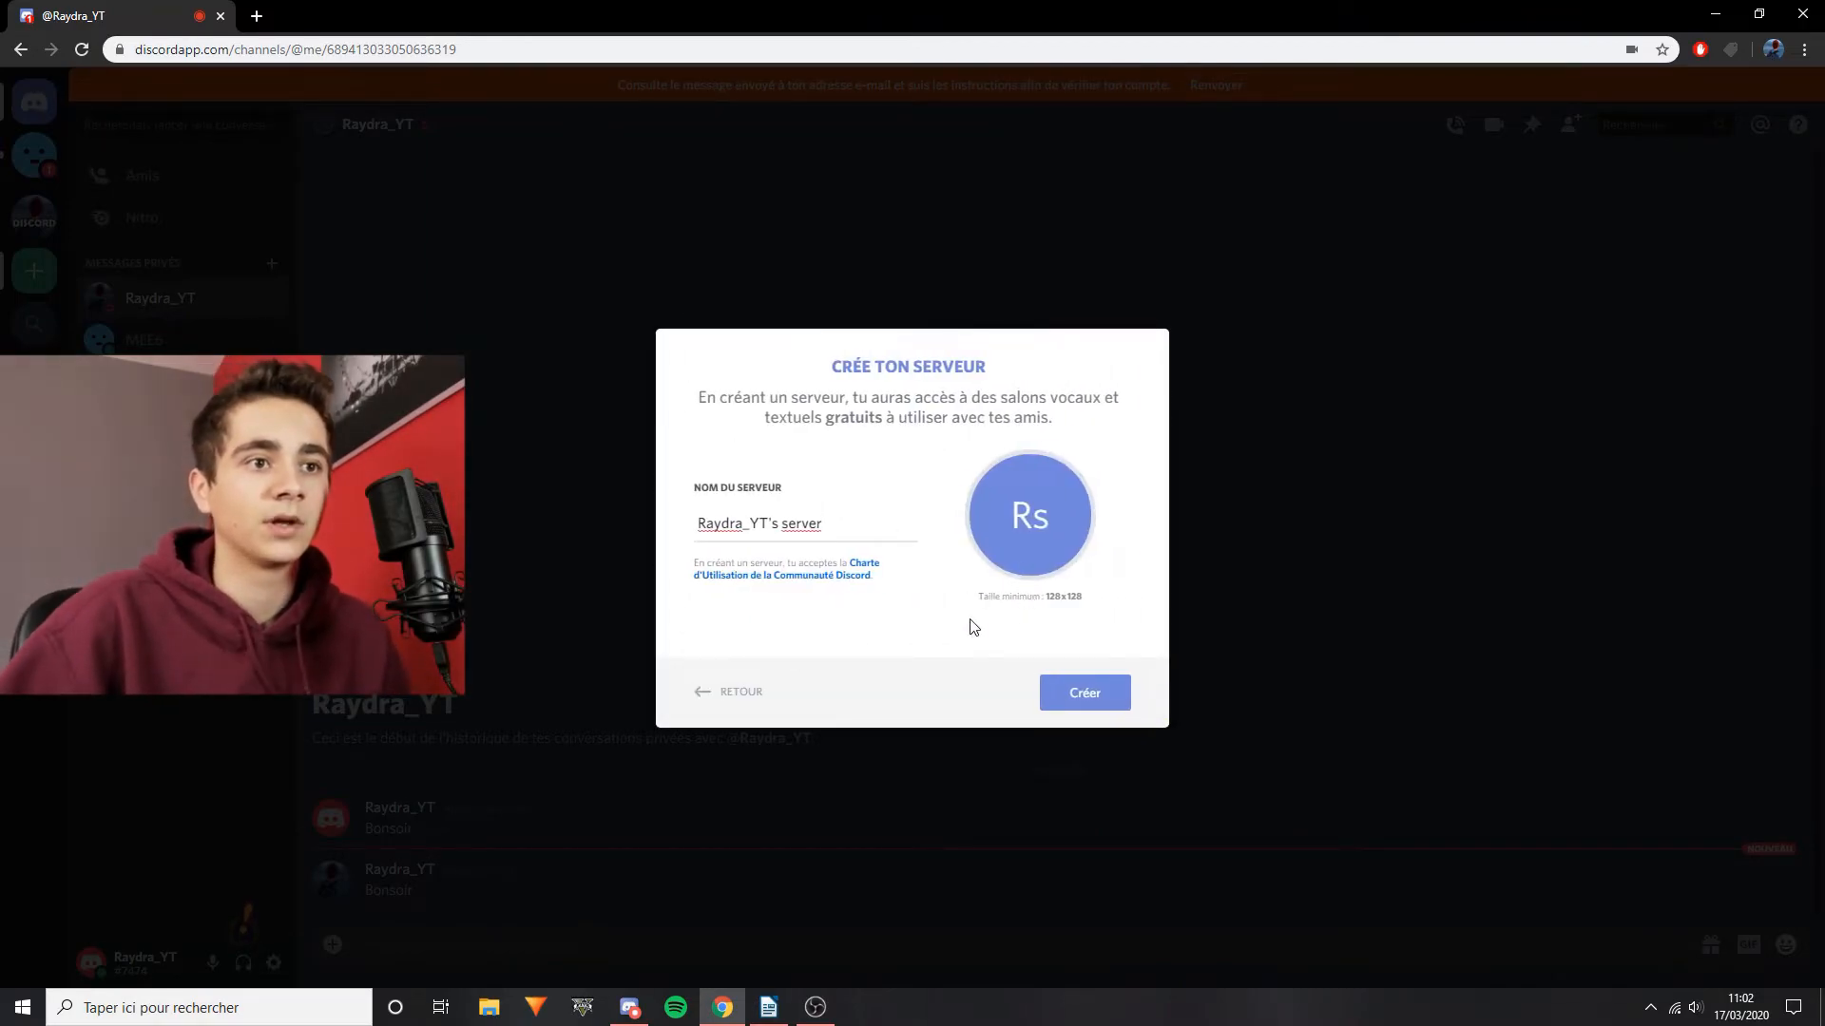
triple_click(827, 529)
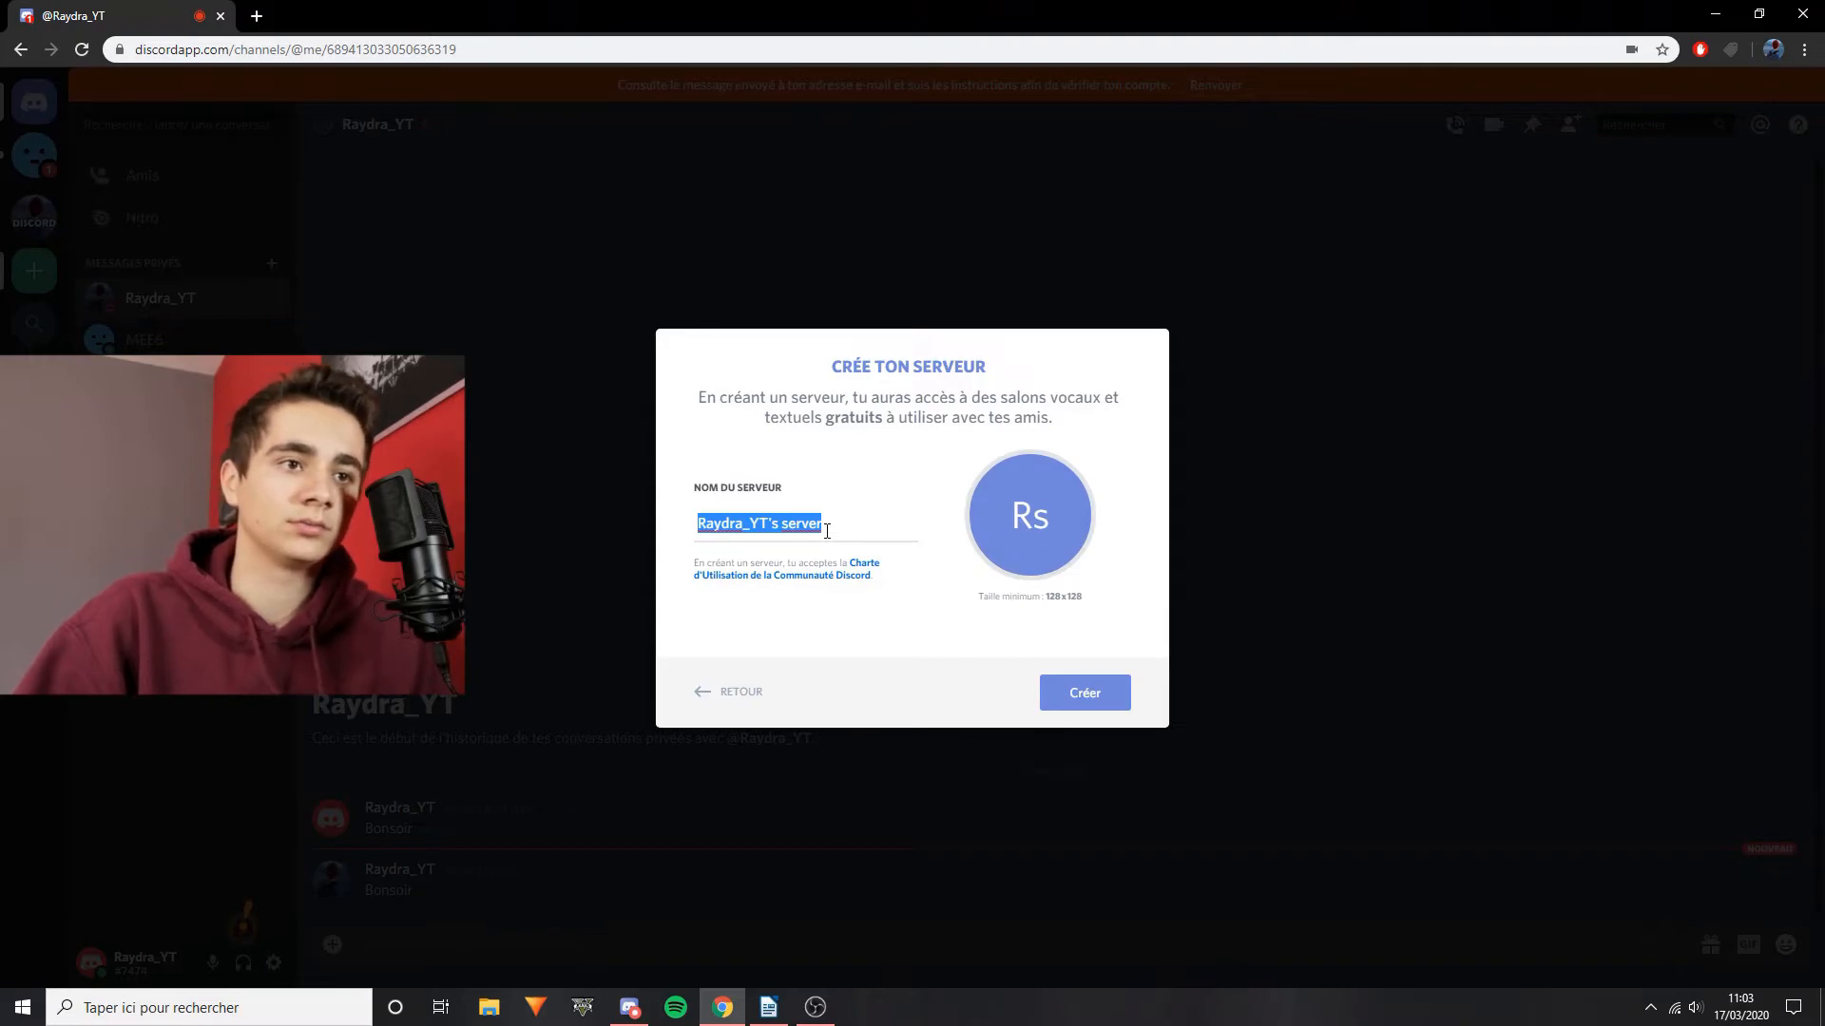
click(827, 531)
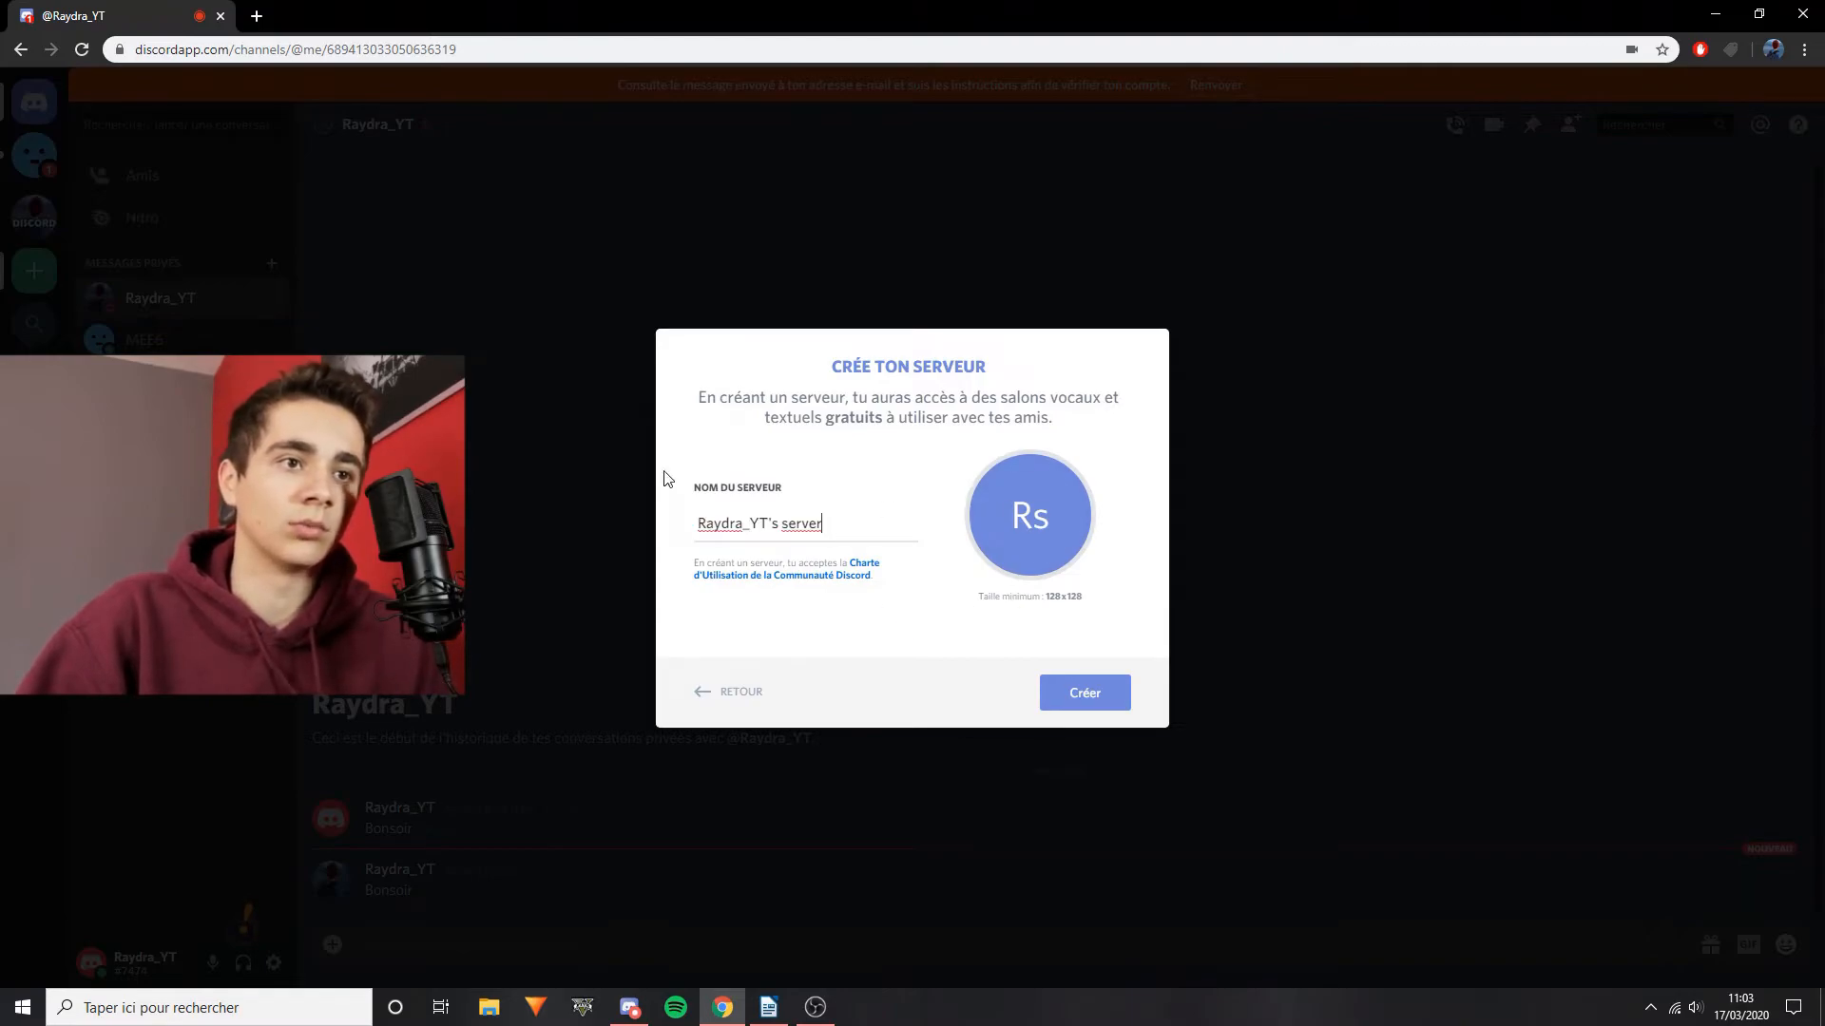
click(1062, 696)
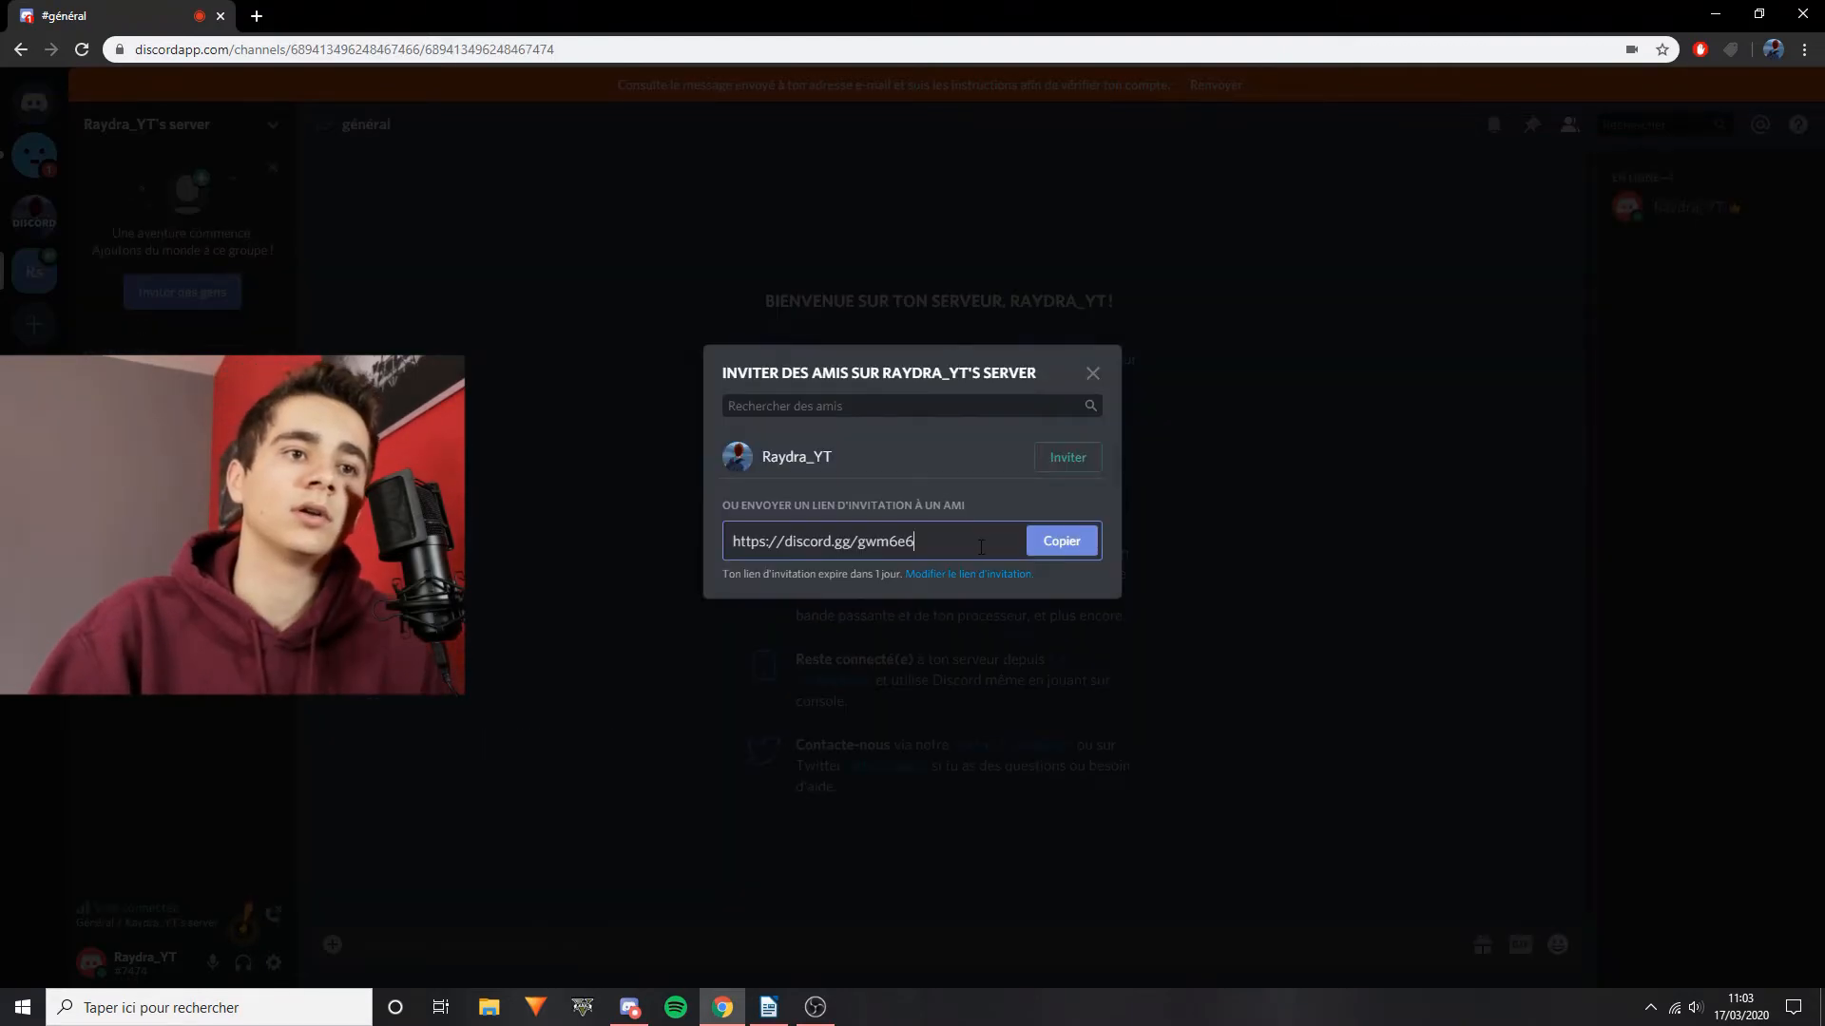
Step: Generate a new server invite link with expiry set to Jamais and maximum uses set to Illimité, and copy it
drag(981, 541, 607, 542)
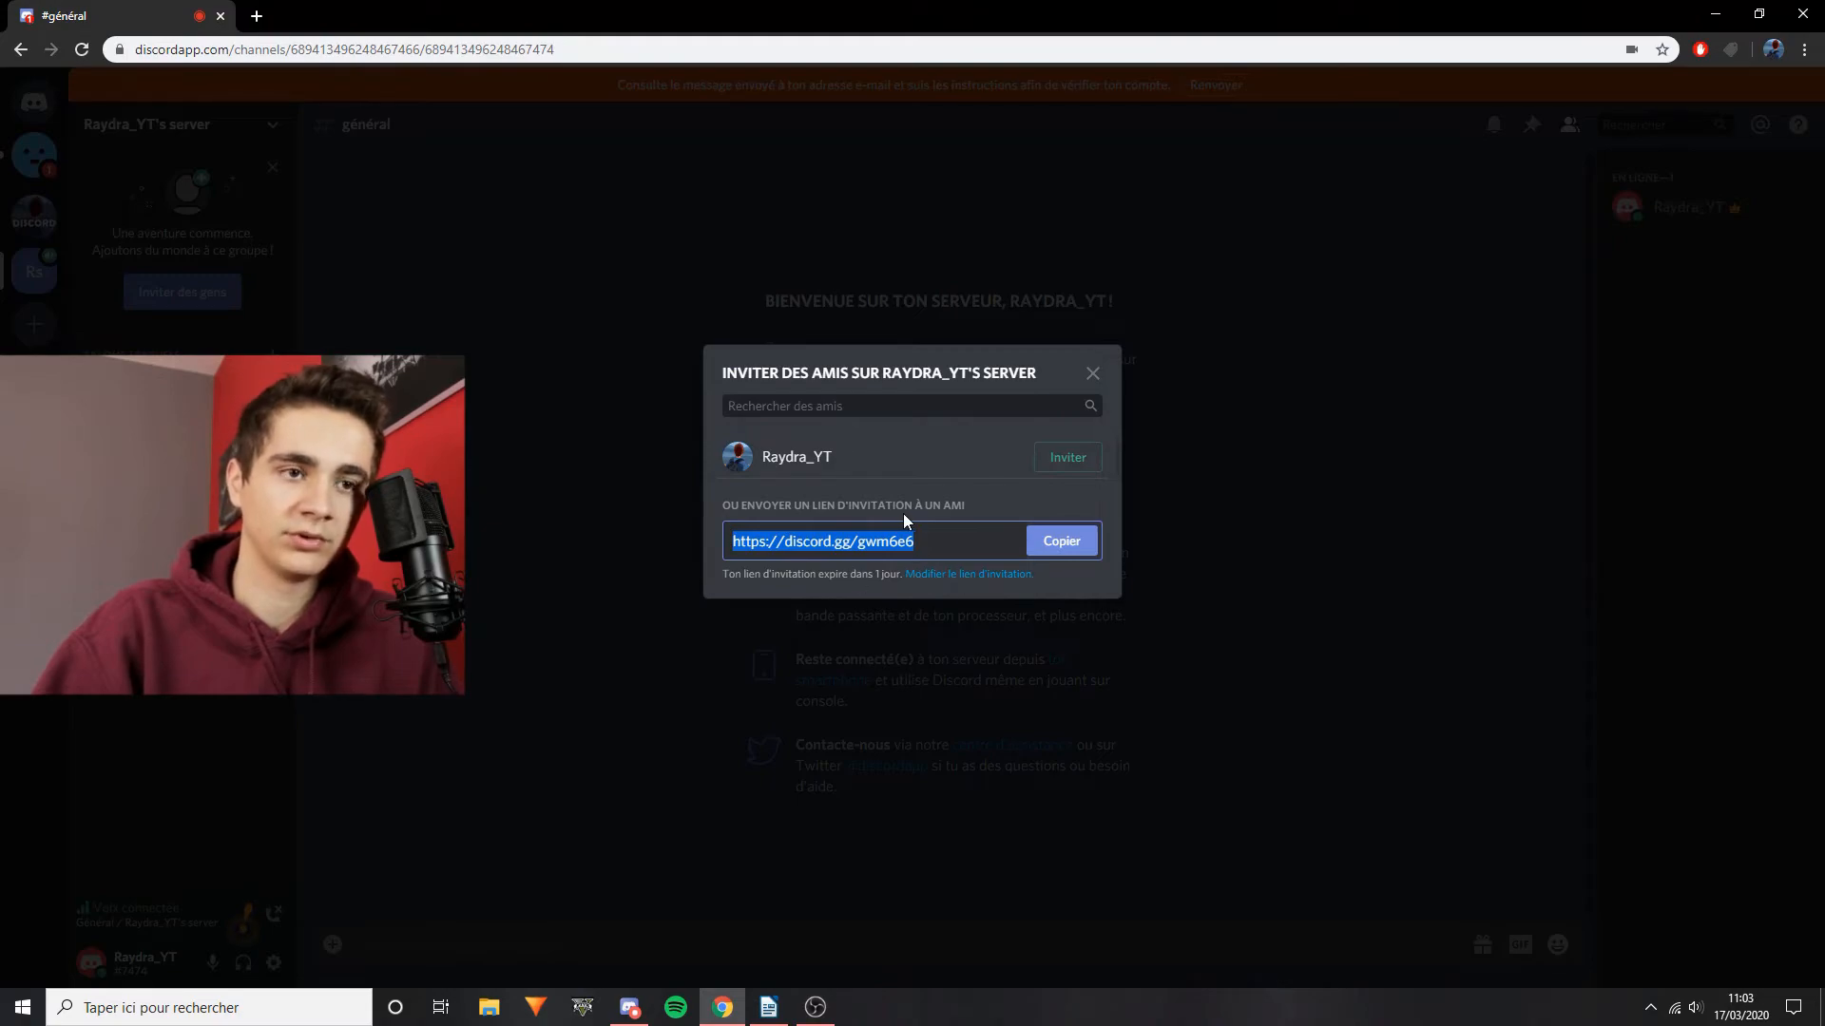
click(941, 575)
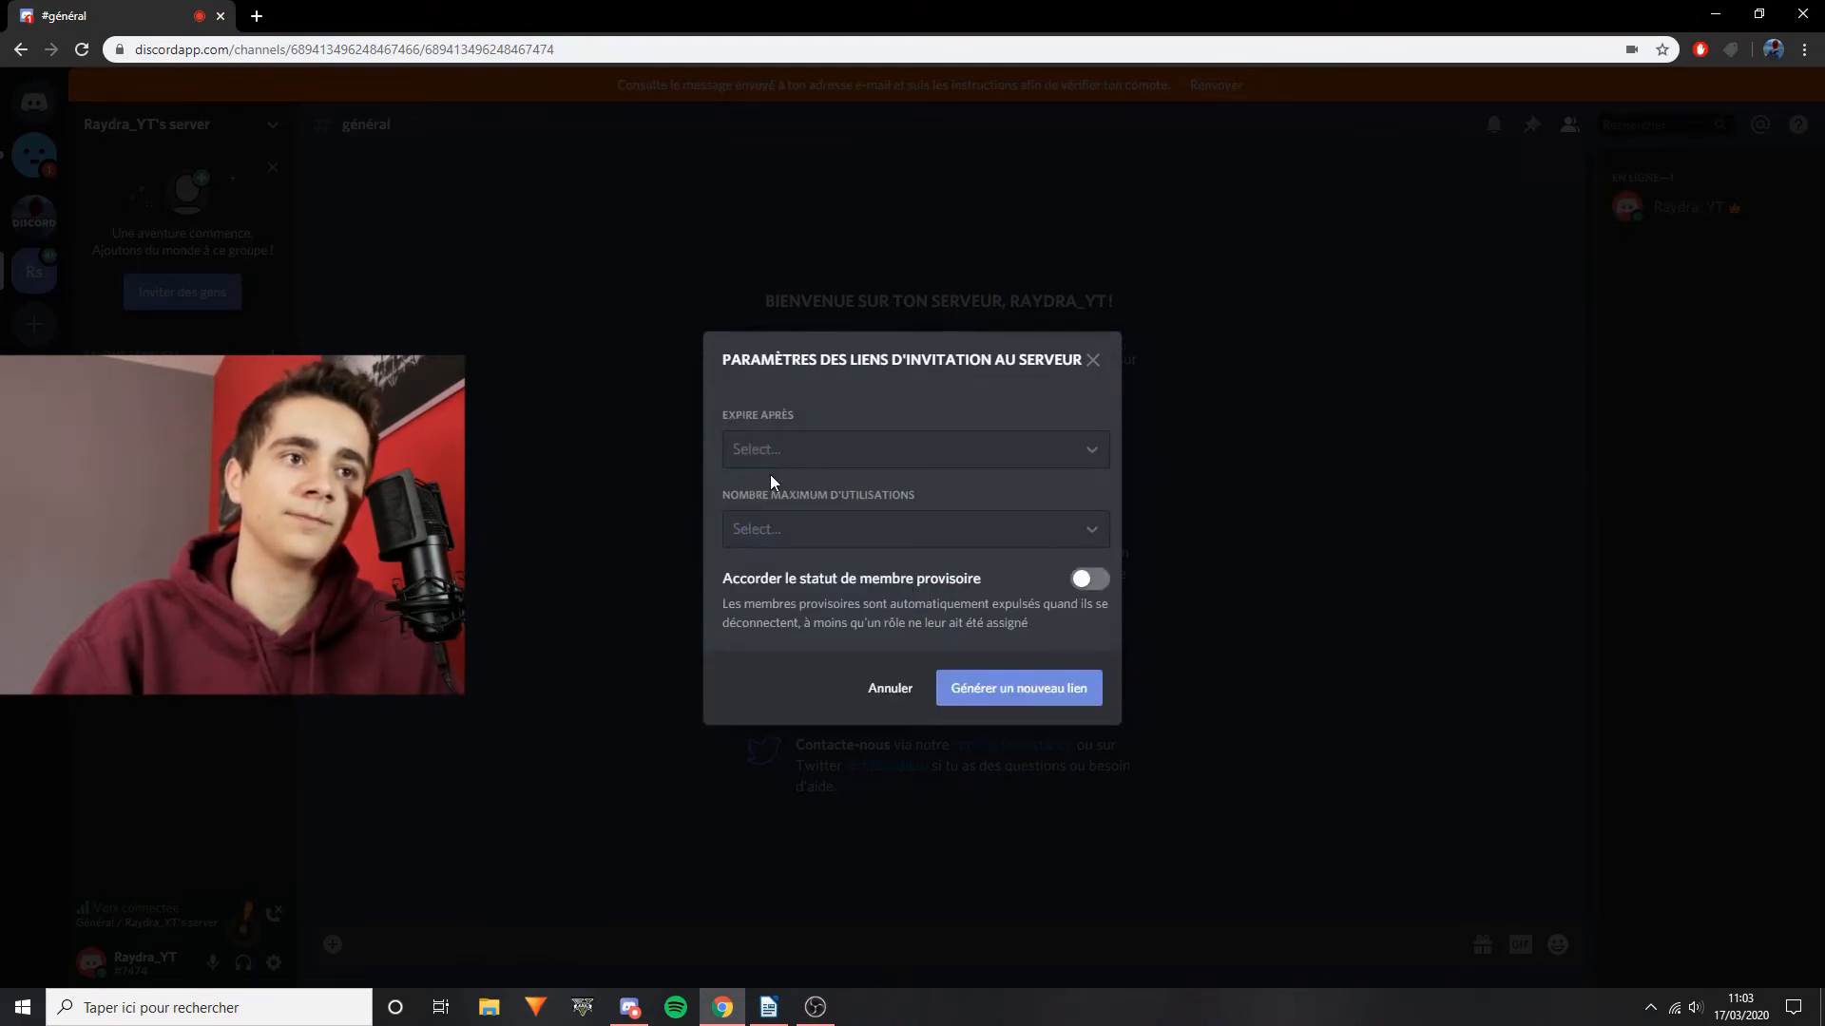
click(846, 442)
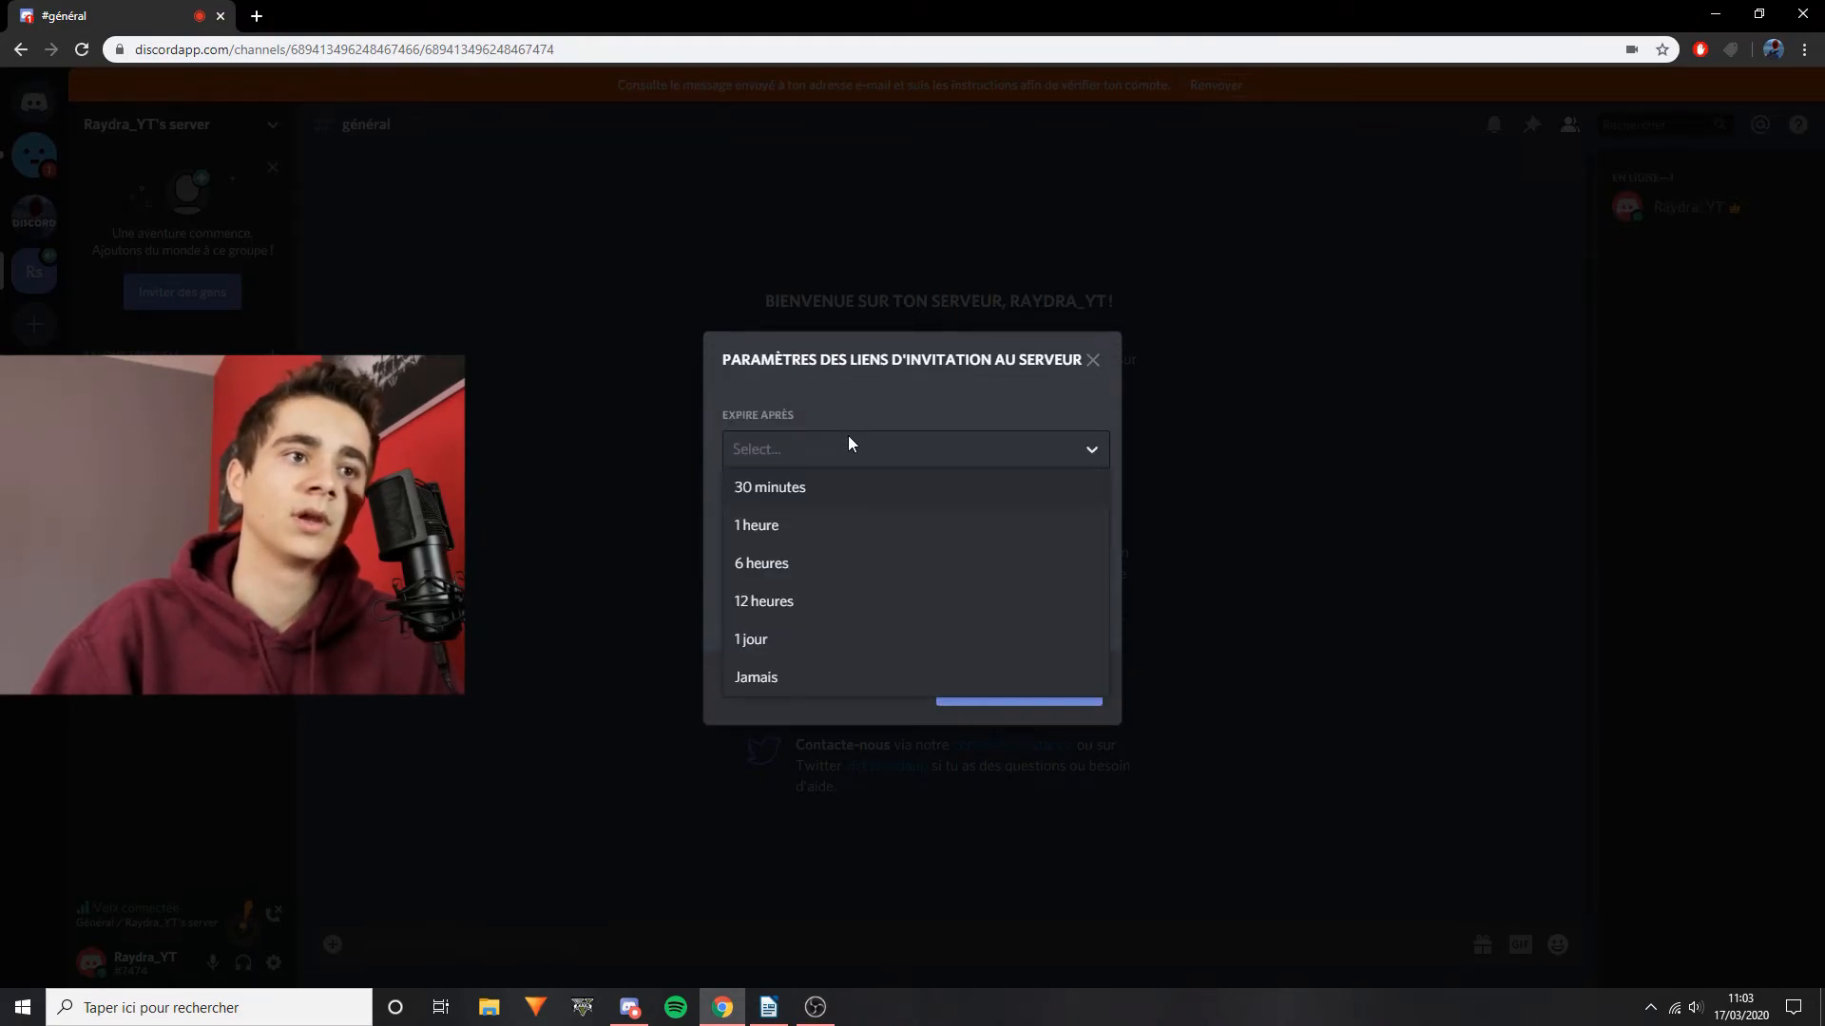
click(822, 681)
click(820, 529)
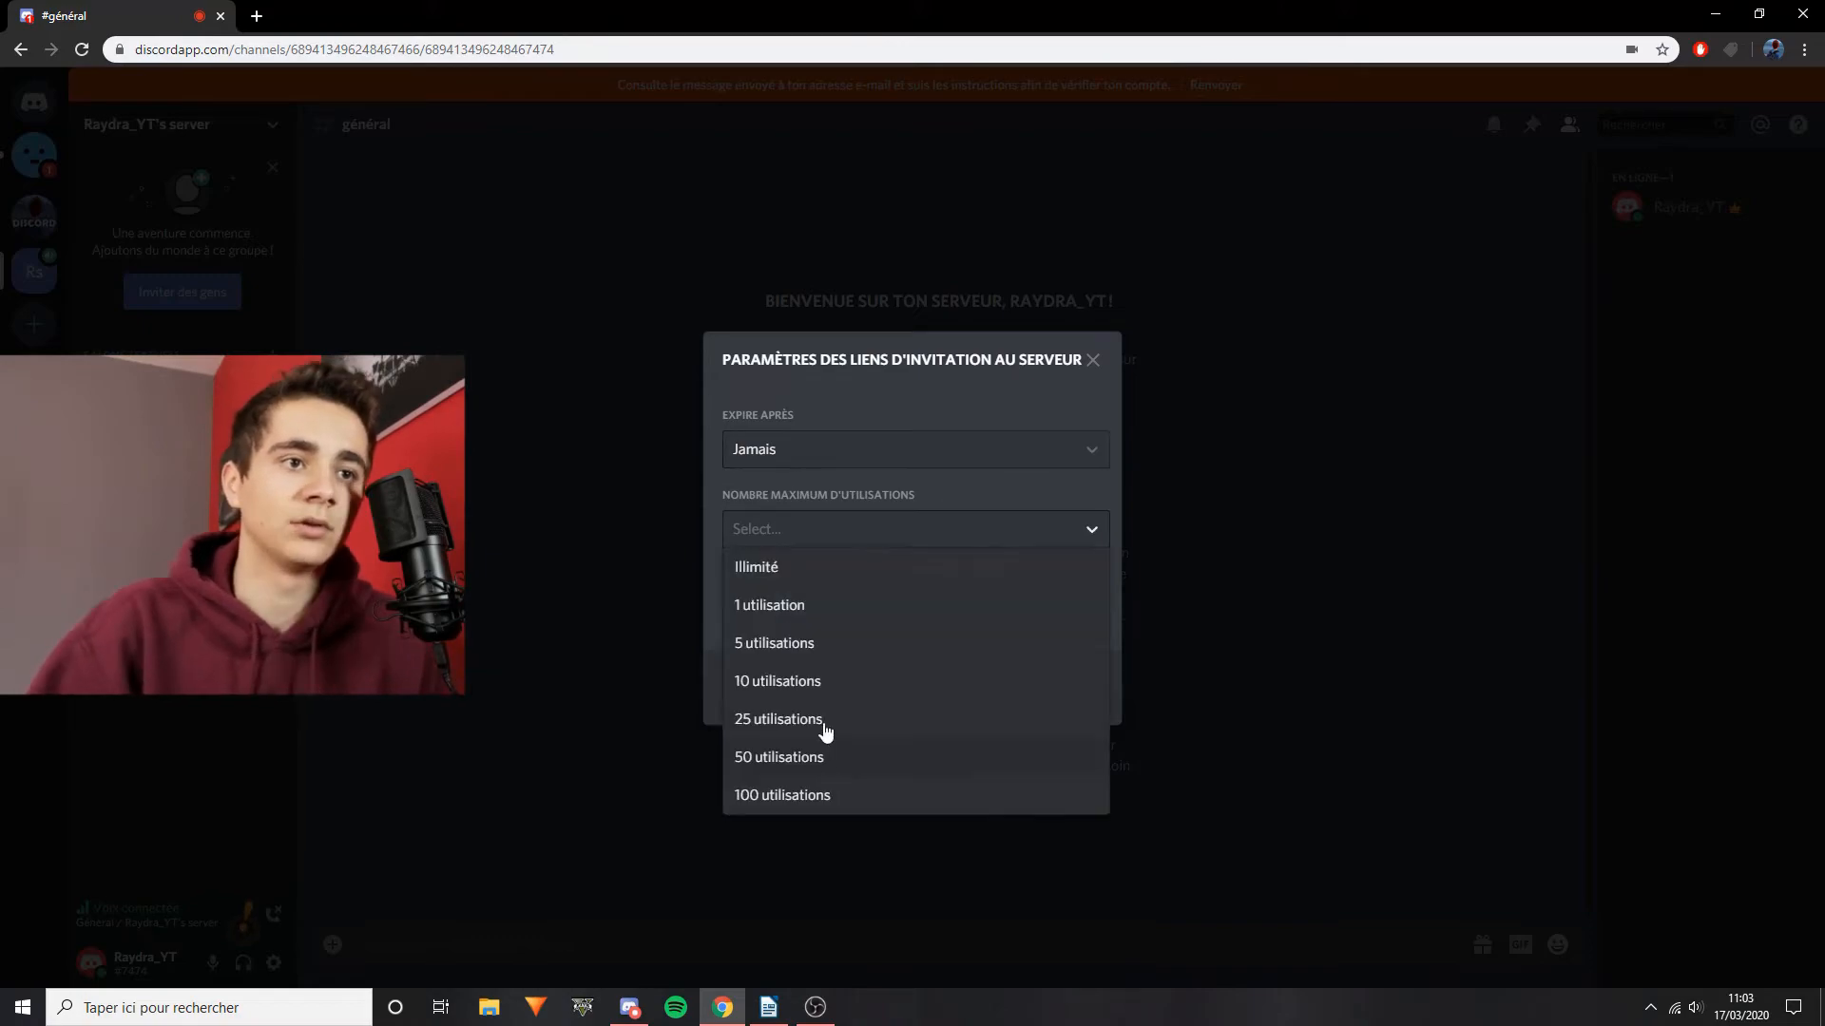
click(783, 565)
click(968, 525)
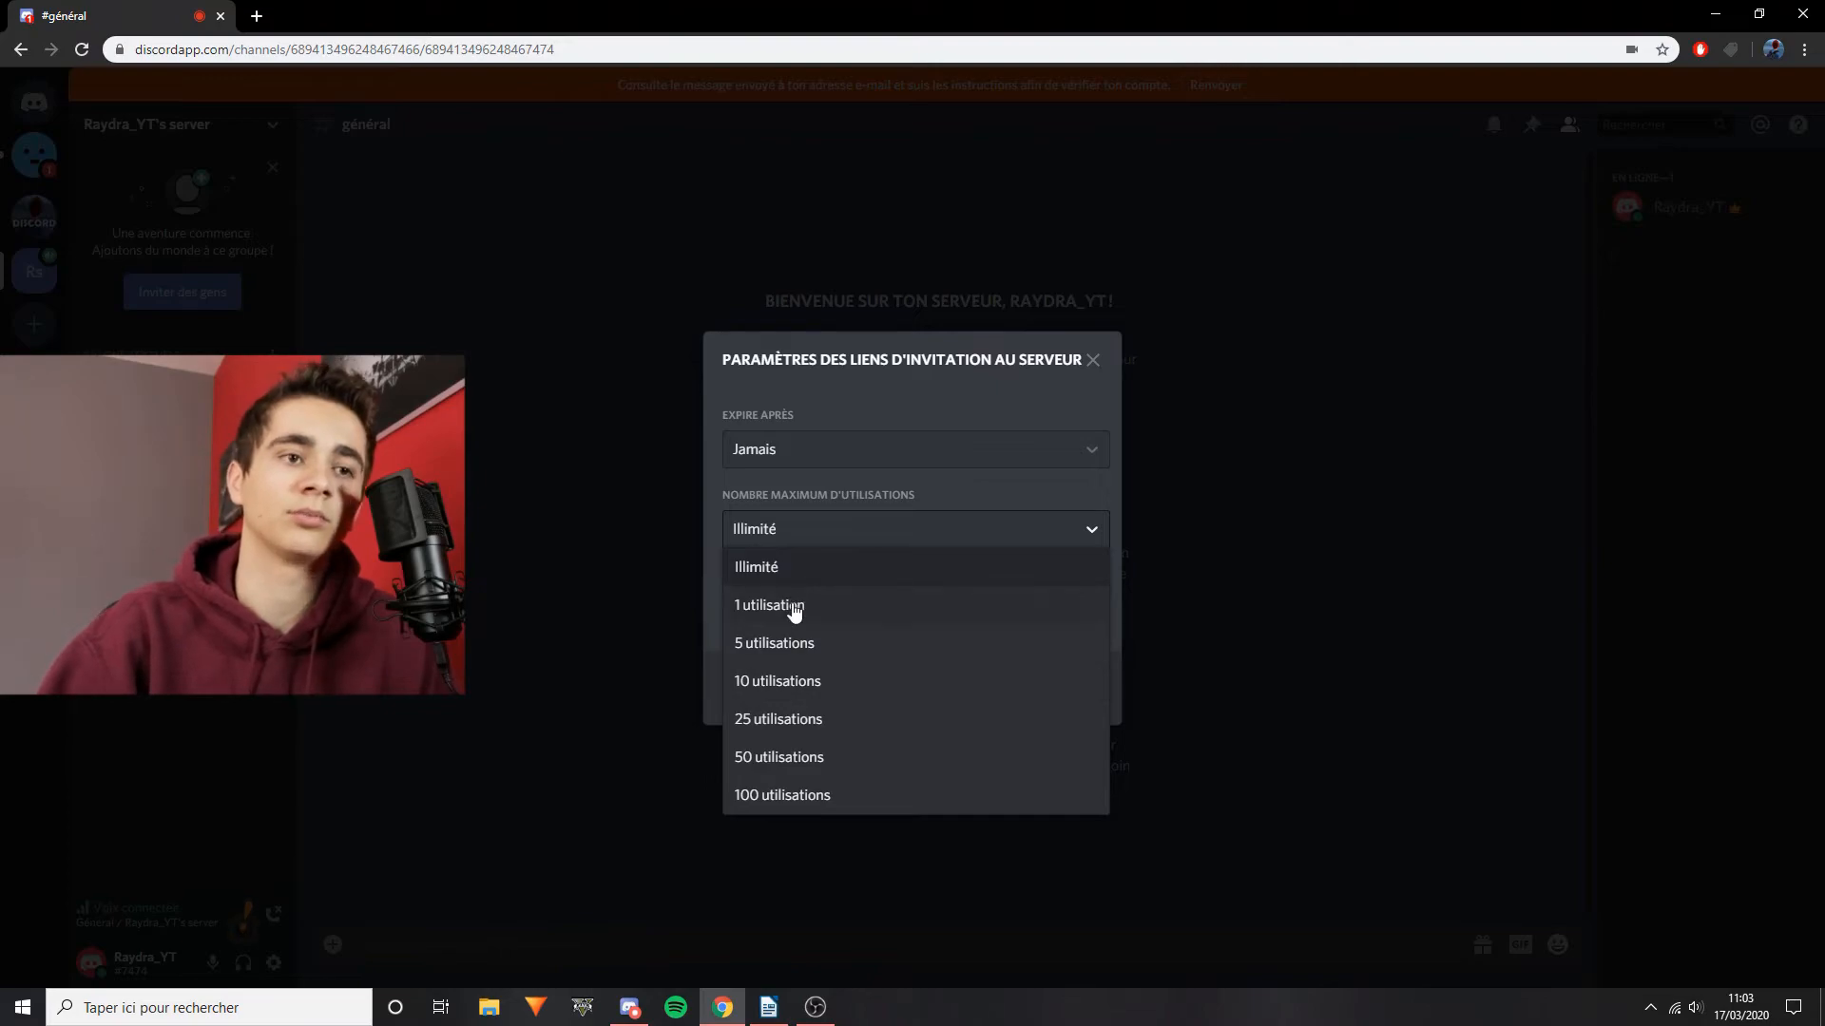
click(860, 575)
click(1024, 688)
click(1064, 542)
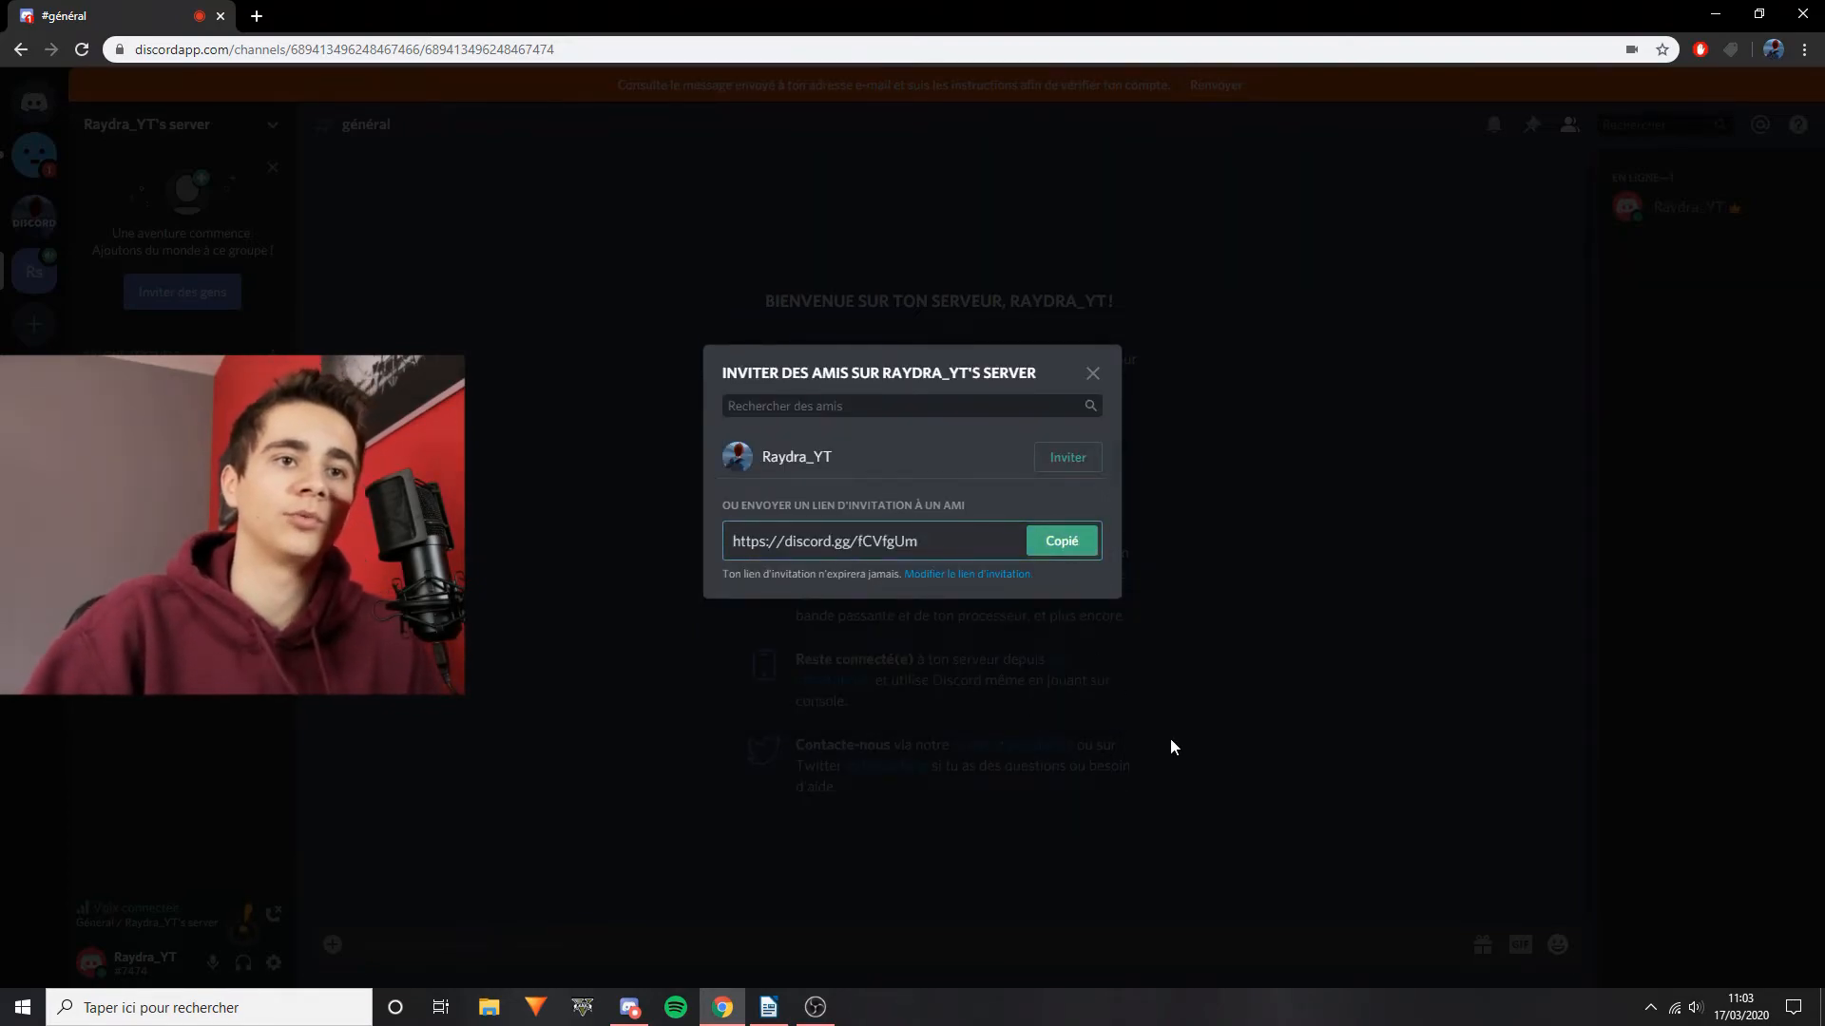
click(1144, 719)
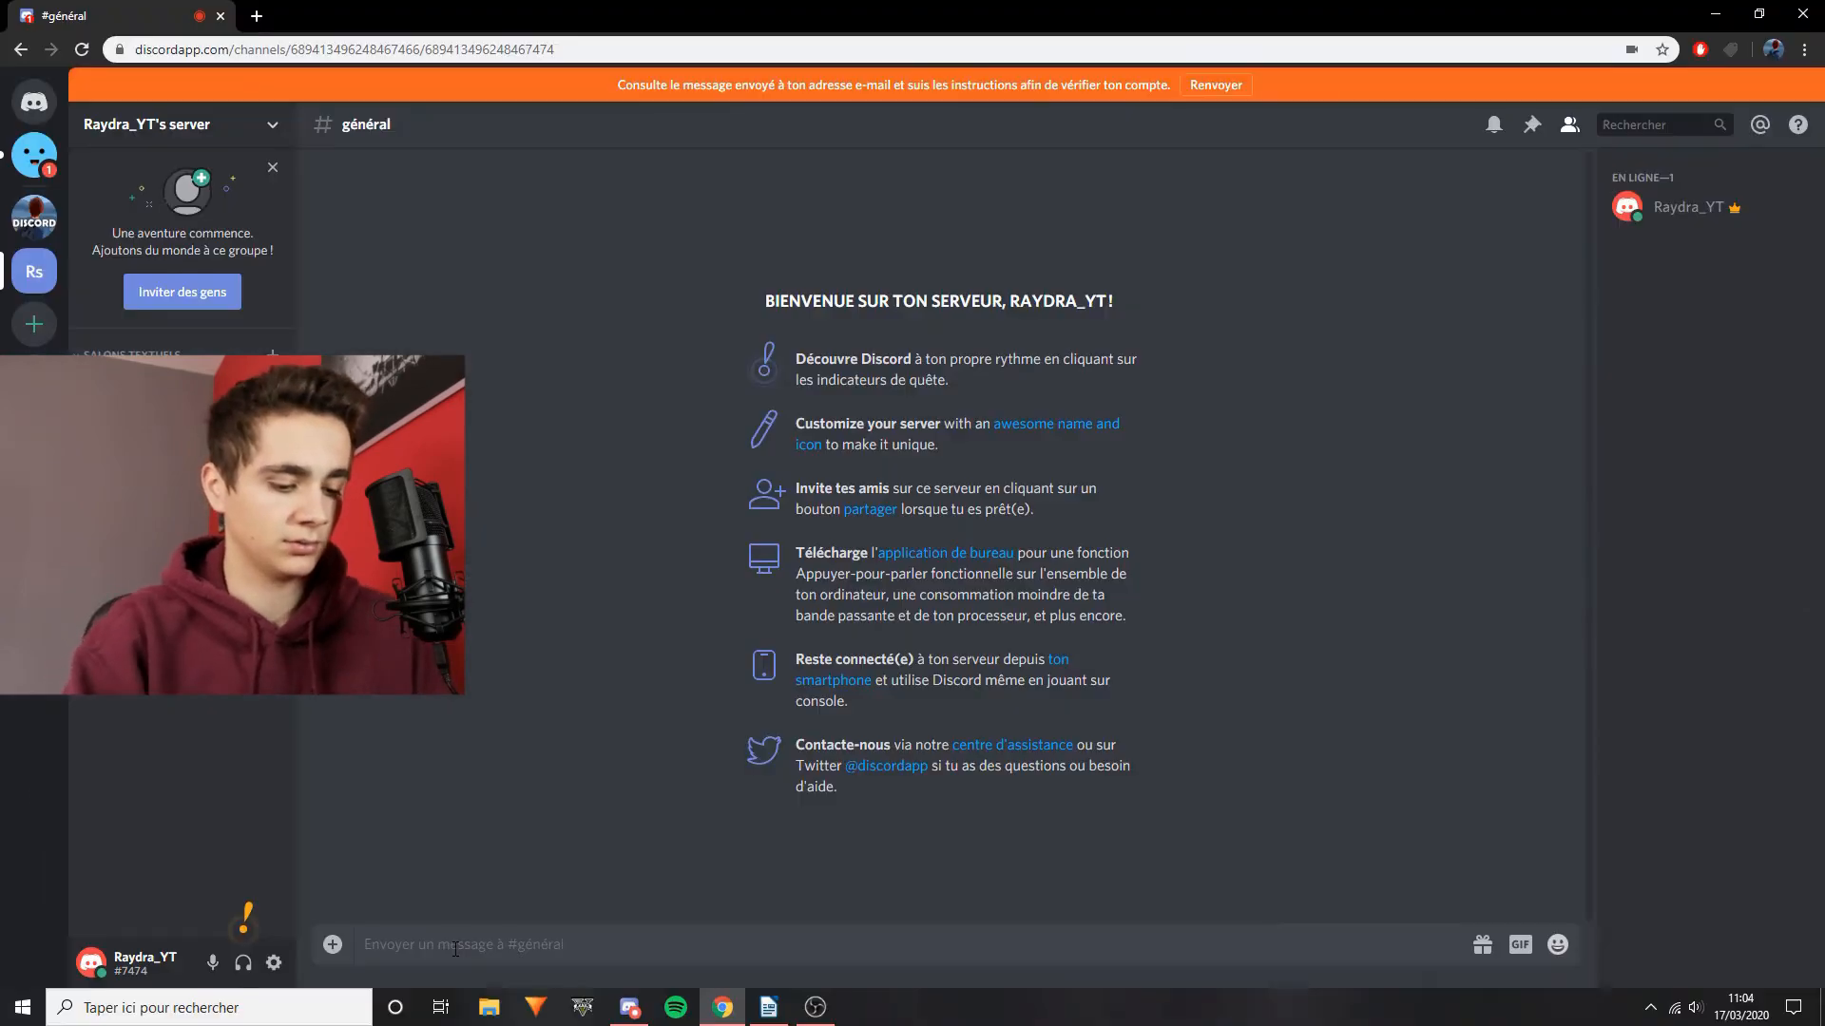
Step: Send "Bonsoir" in the new server's général text channel and join its Général voice channel
text(Bonsoir)
key(Return)
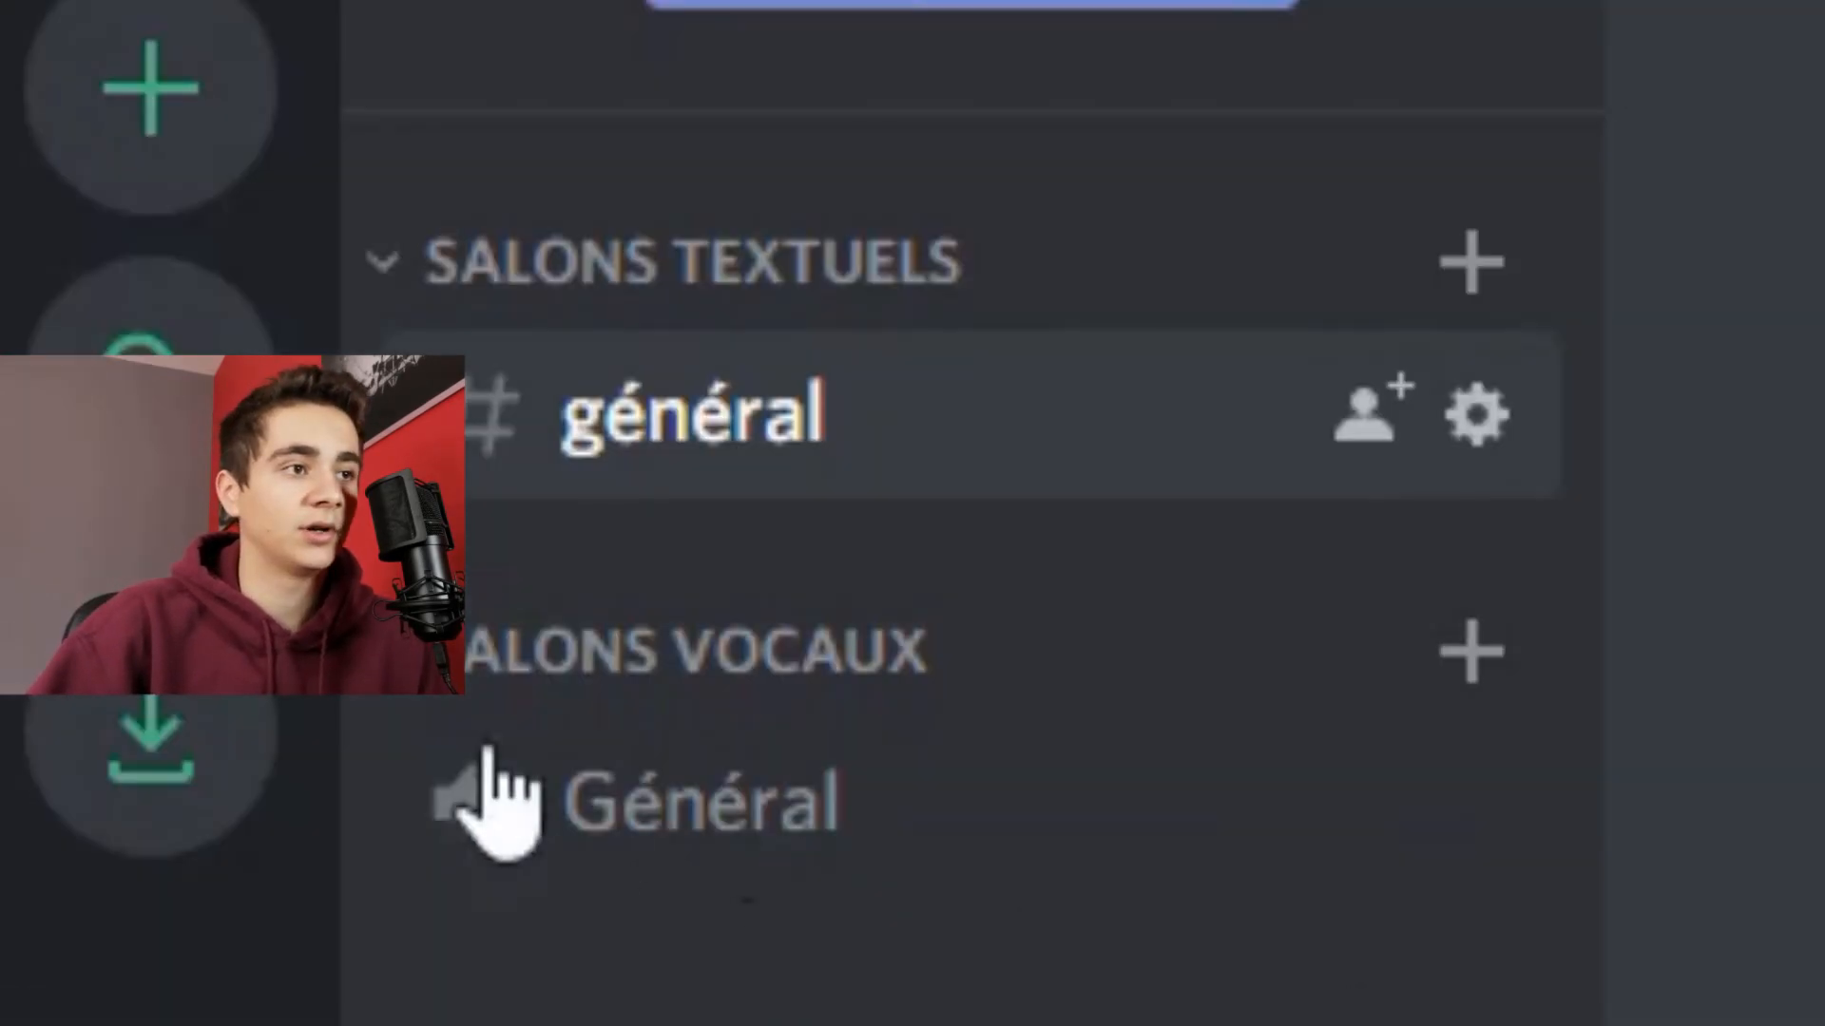
click(724, 810)
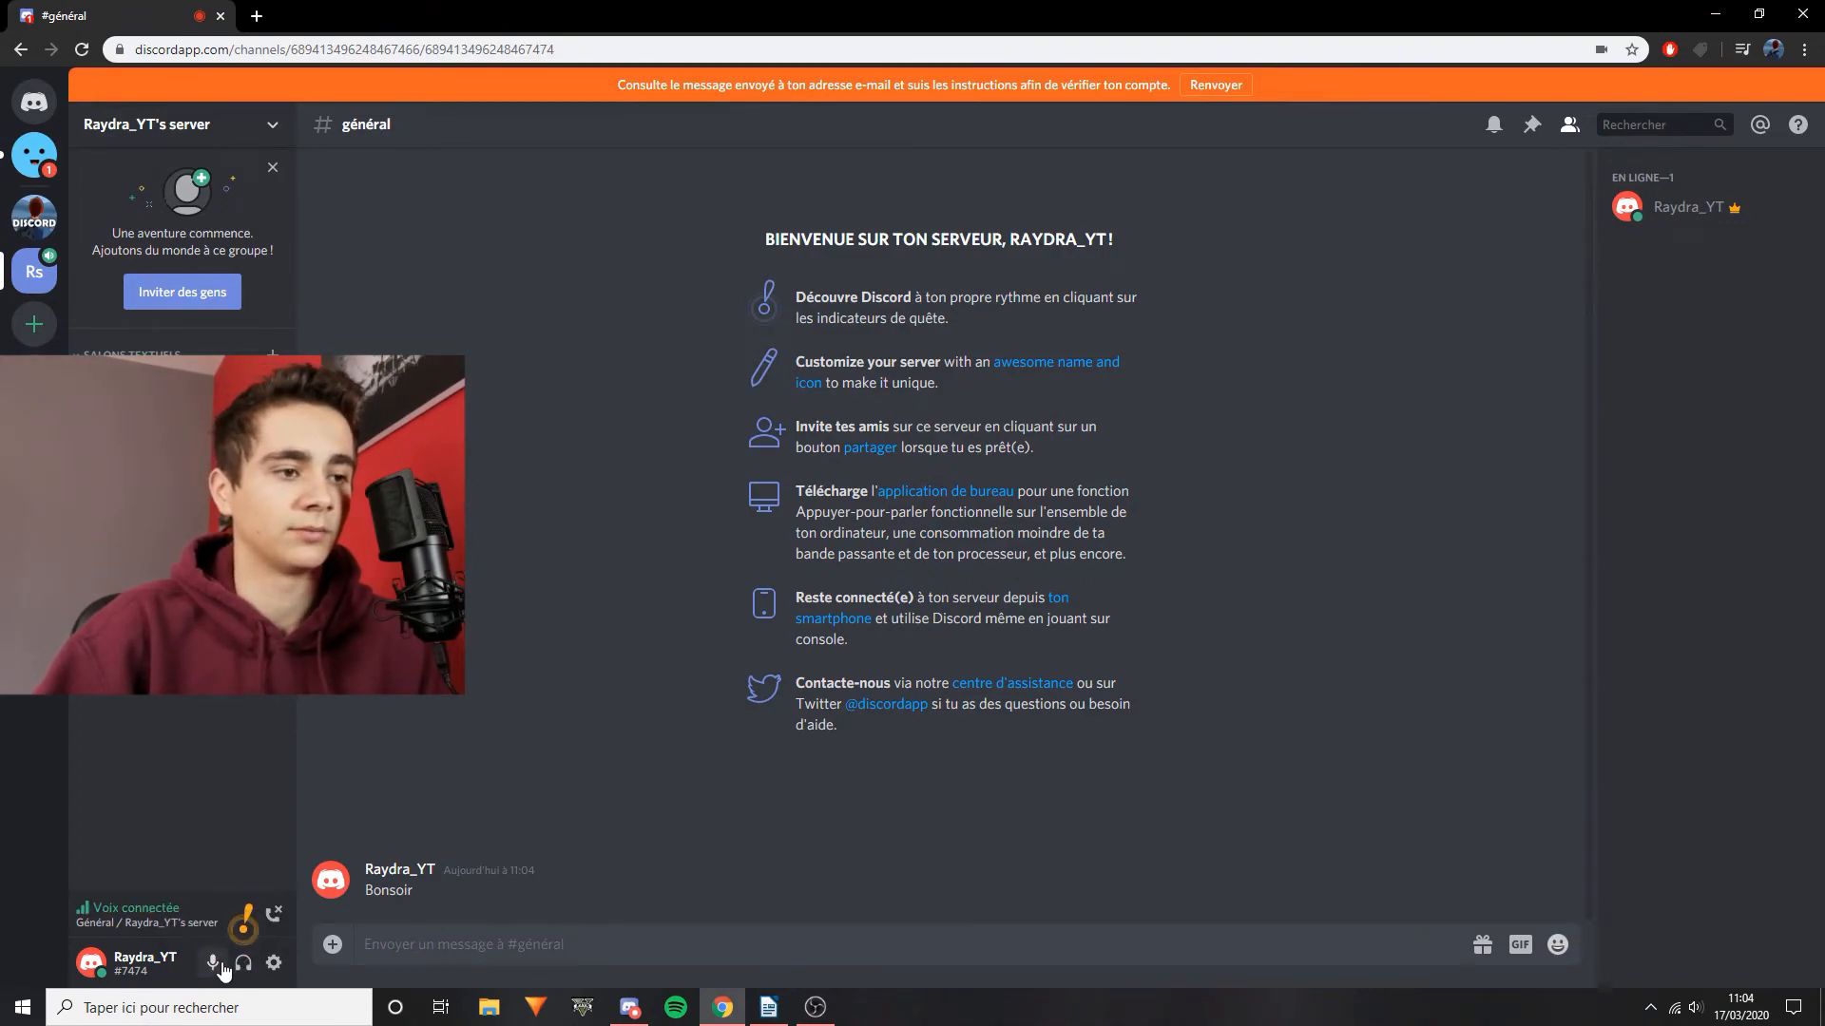
Step: Fill in a new text channel named "text" in the Salons textuels category, and cancel its creation
click(273, 354)
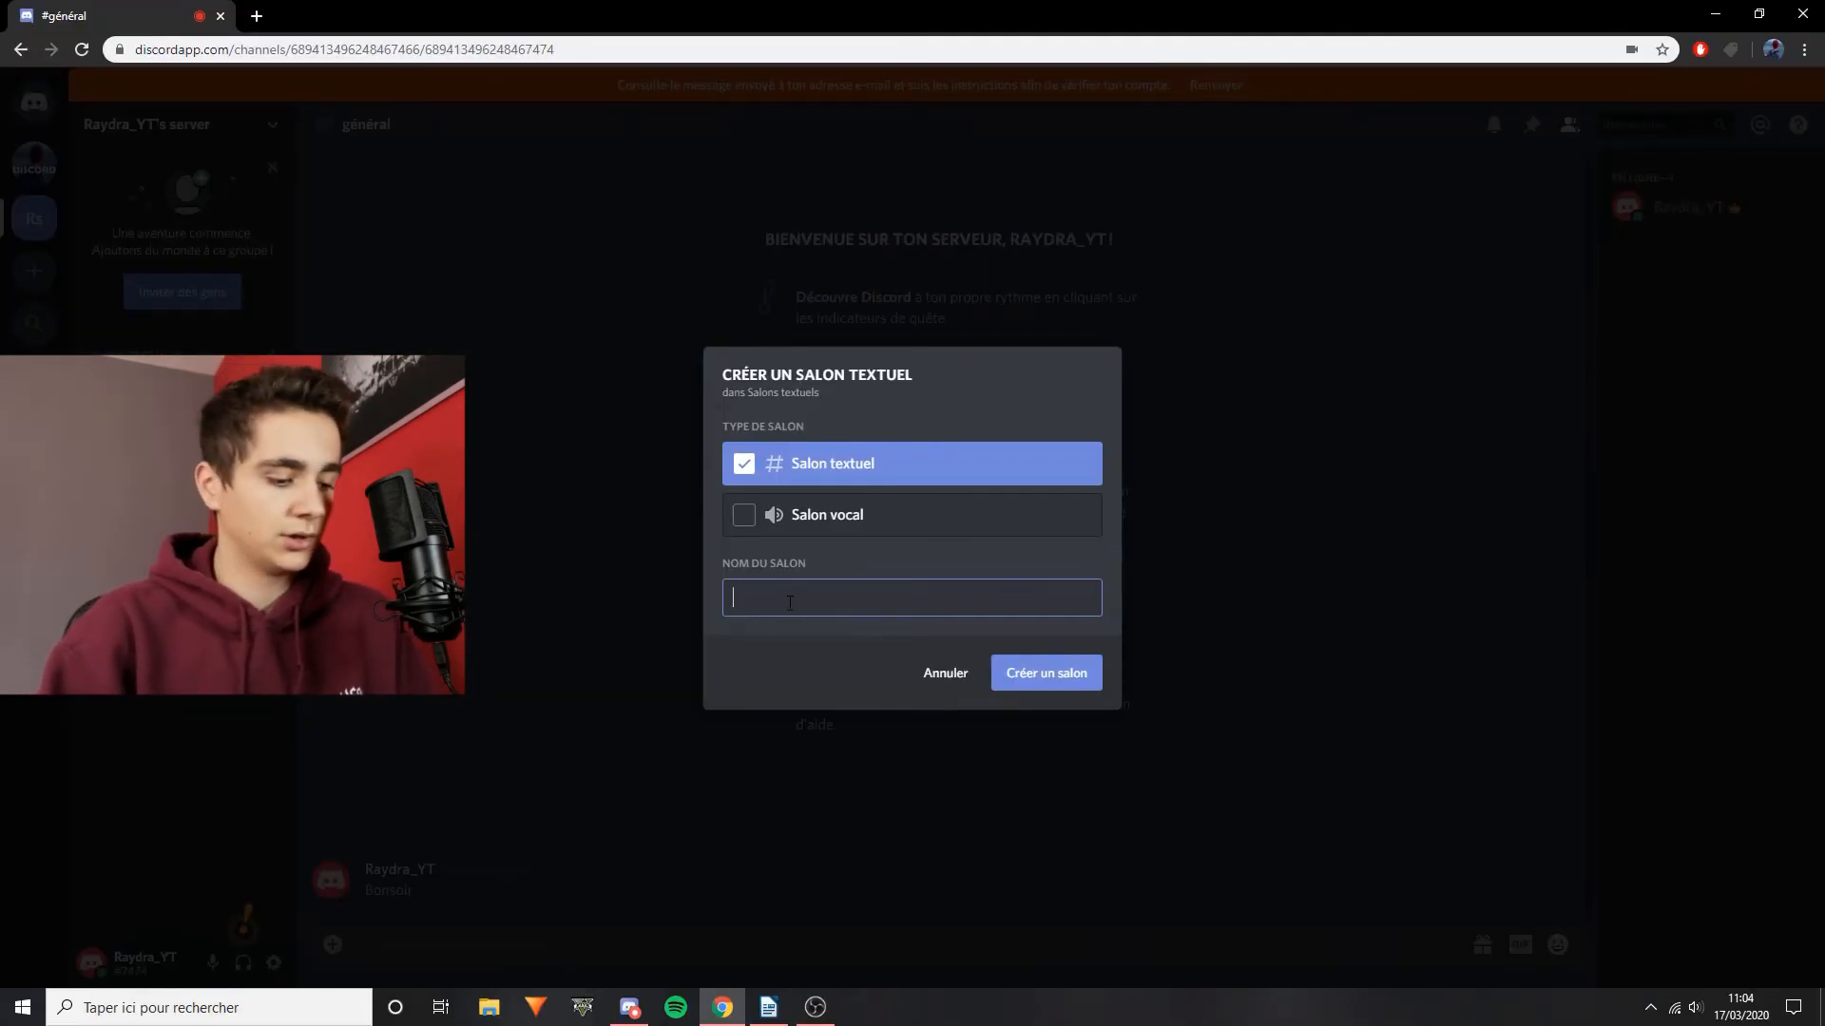
key(Caps_Lock)
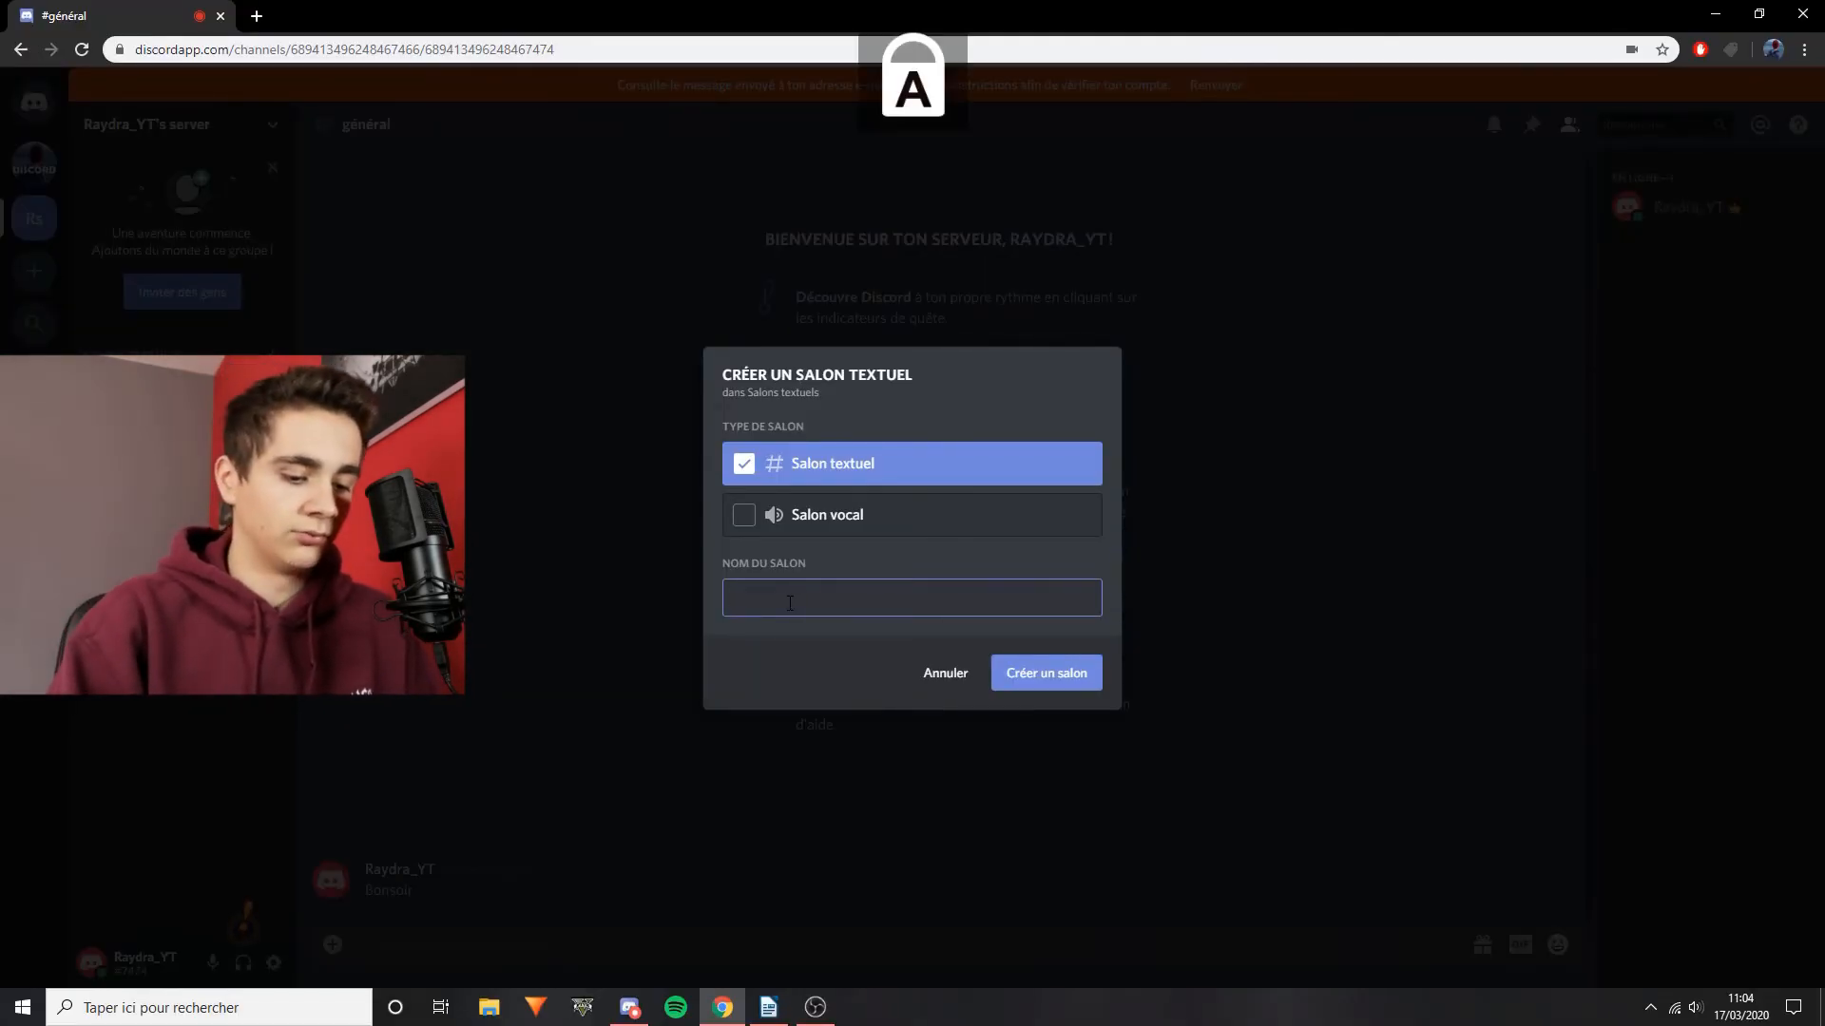
key(Caps_Lock)
text(text)
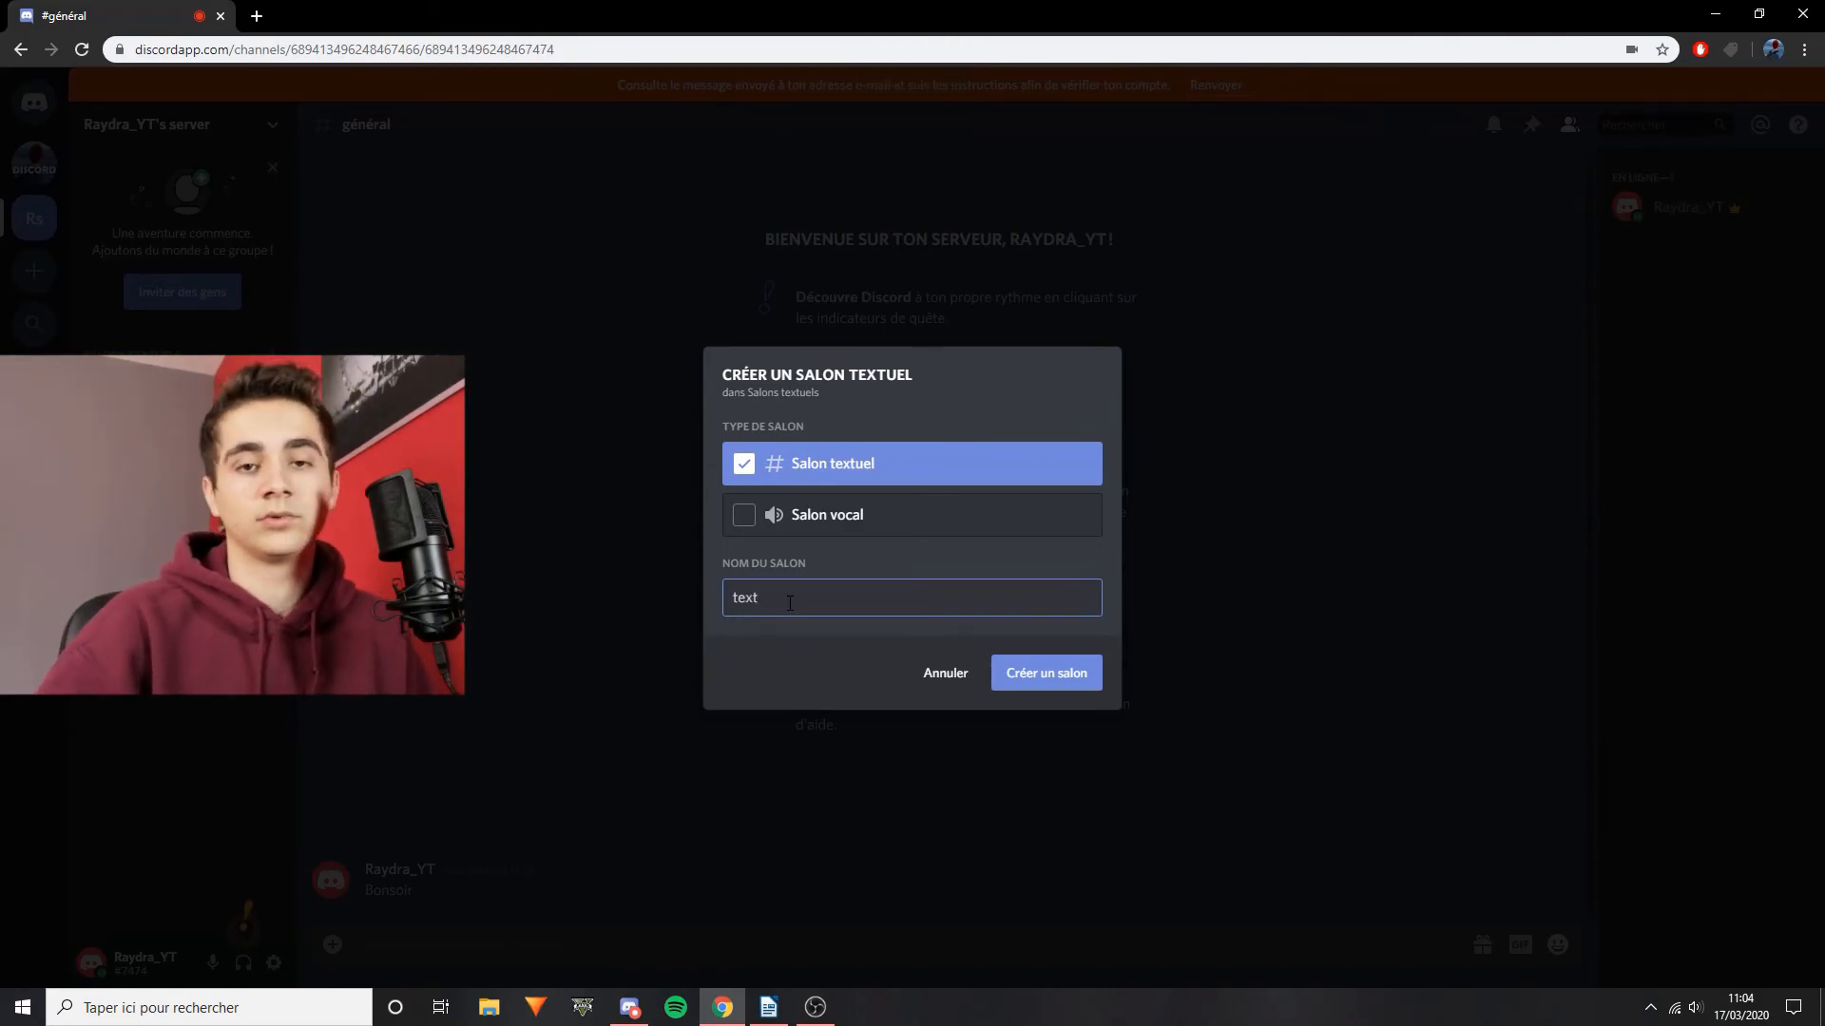
key(Escape)
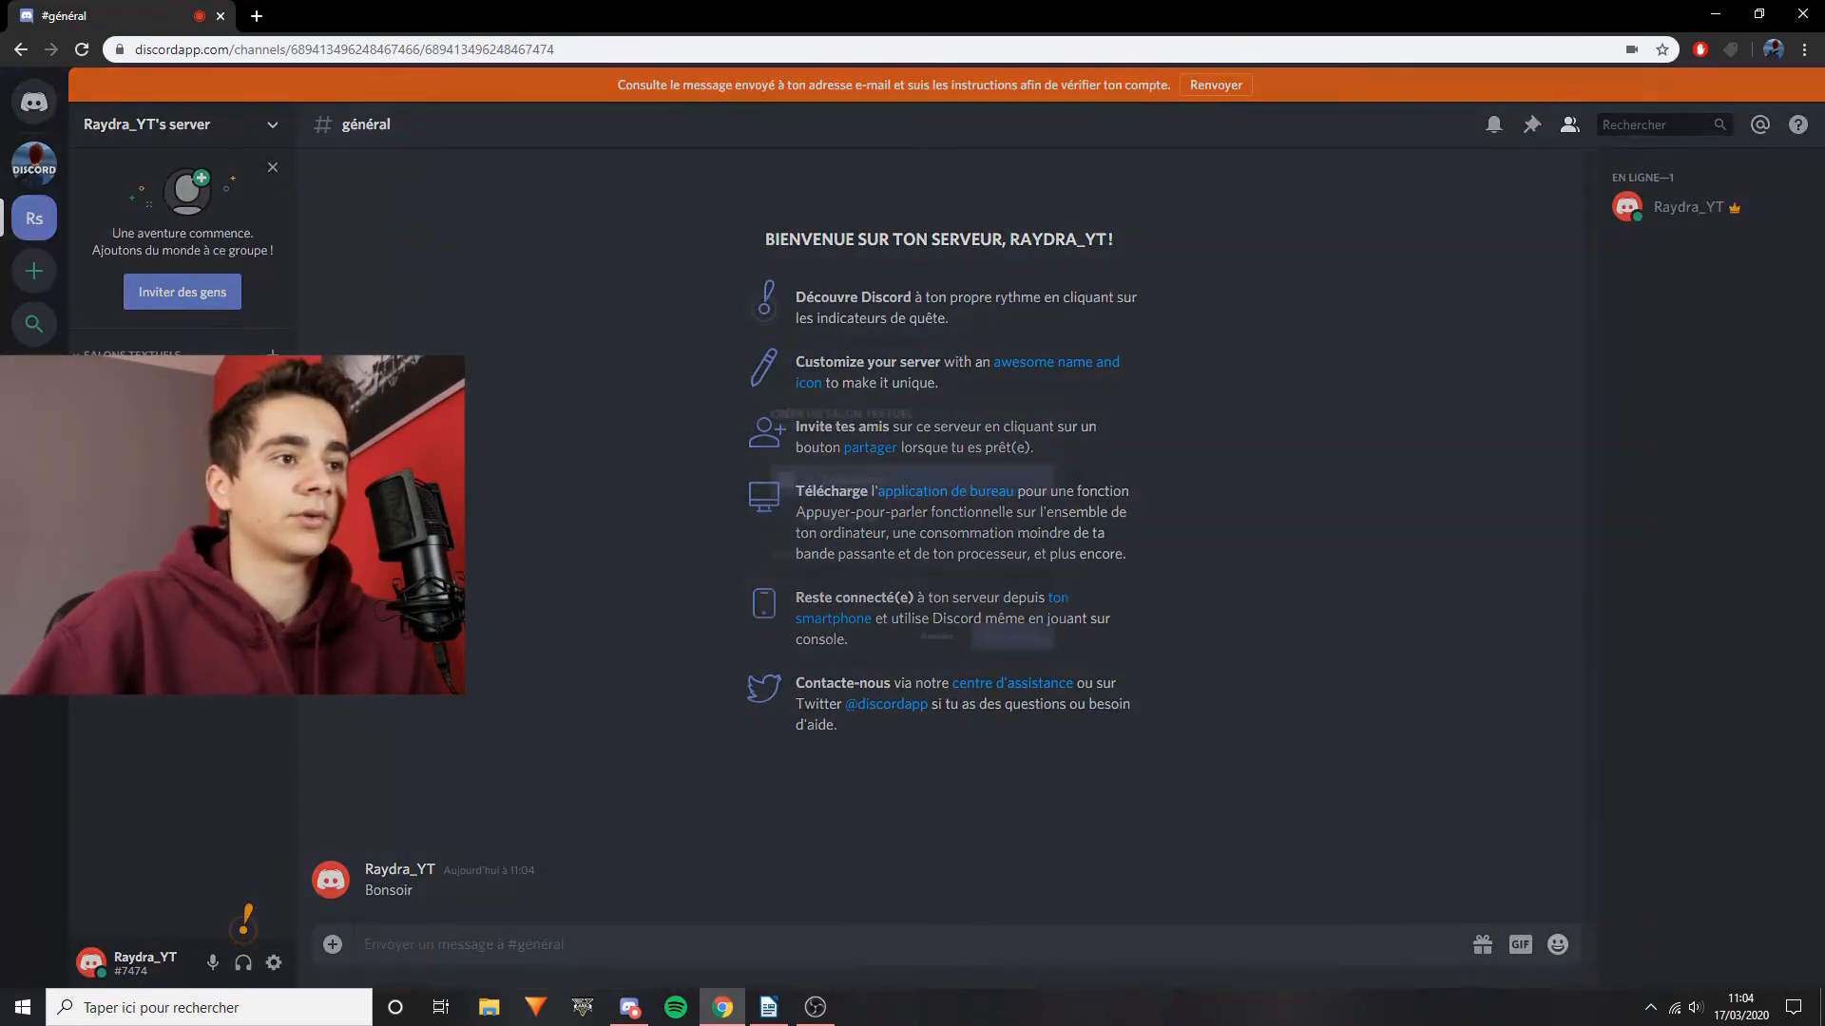
Step: Start a new channel in the Salons vocaux category with the Salon vocal type, and cancel its creation
click(273, 418)
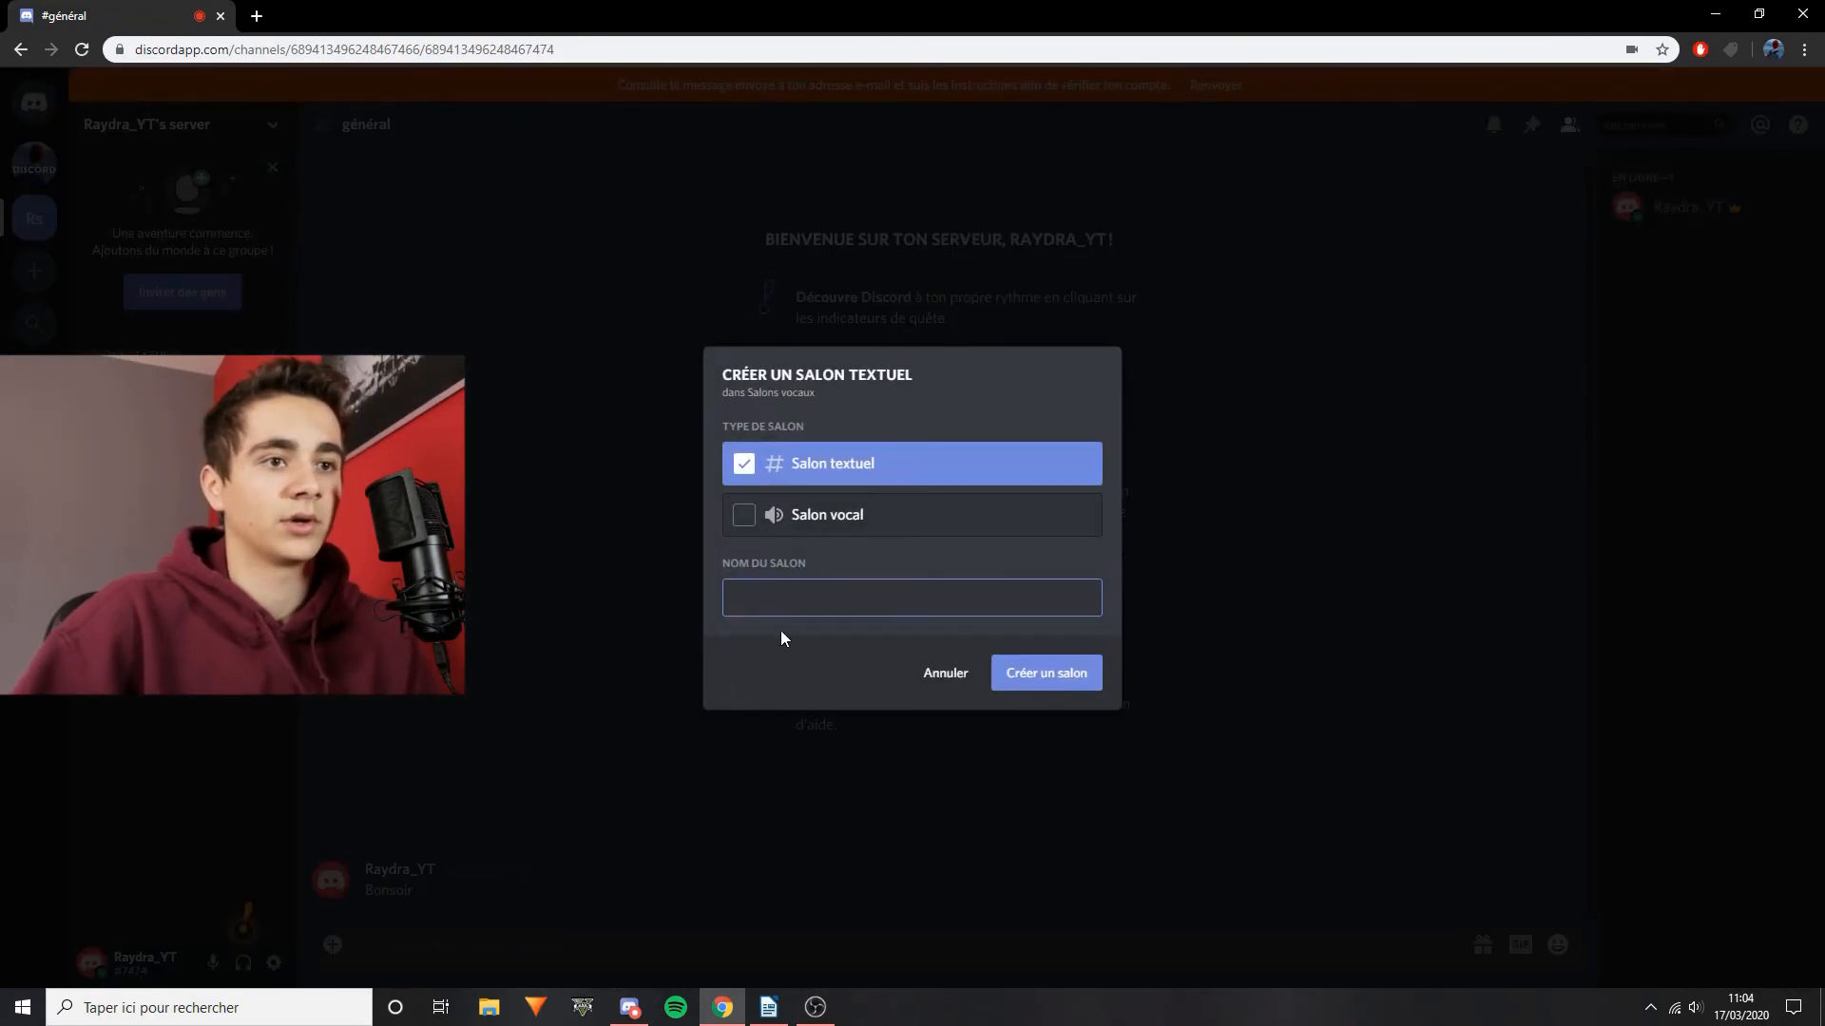
click(743, 518)
key(Escape)
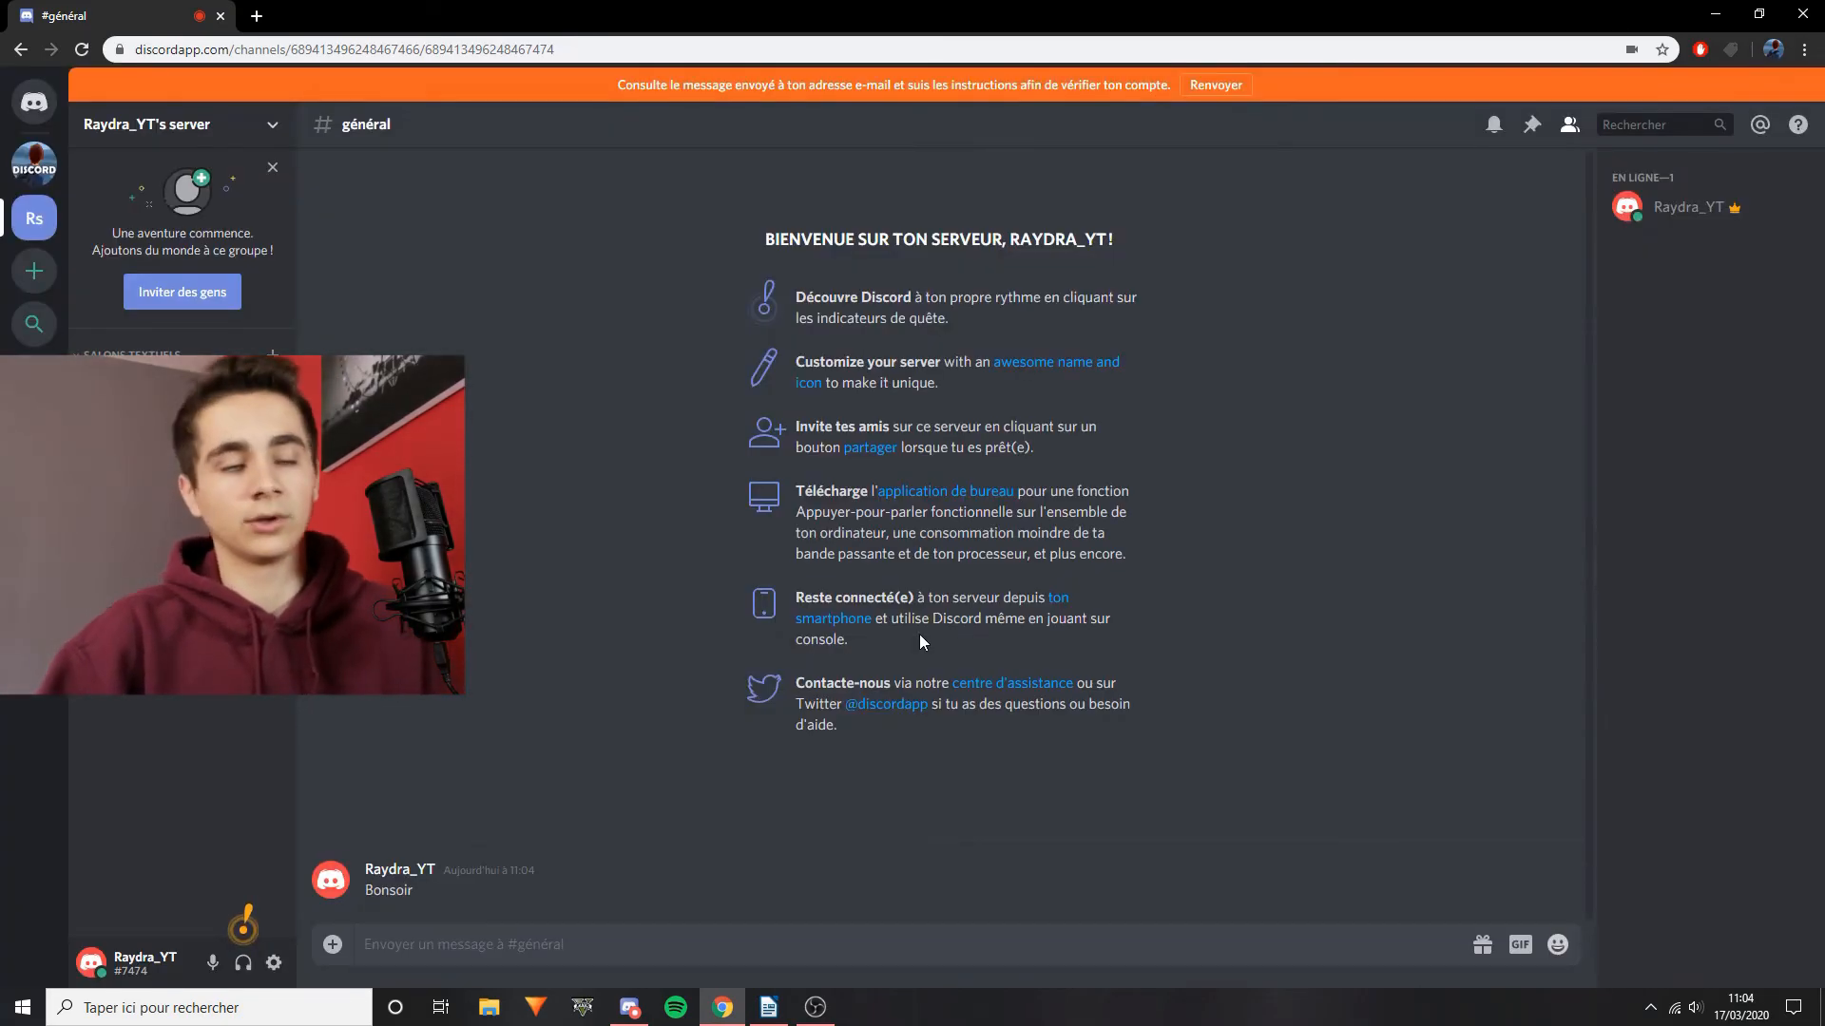